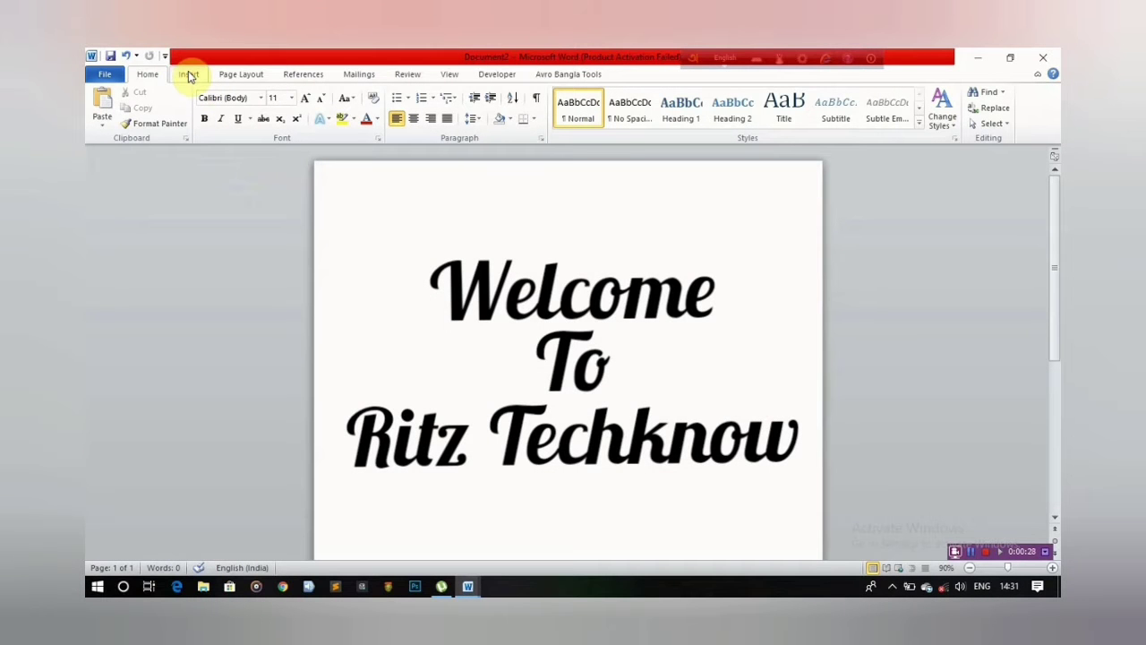
Draw a rectangle across the top of the page for the header band.
left_click(188, 75)
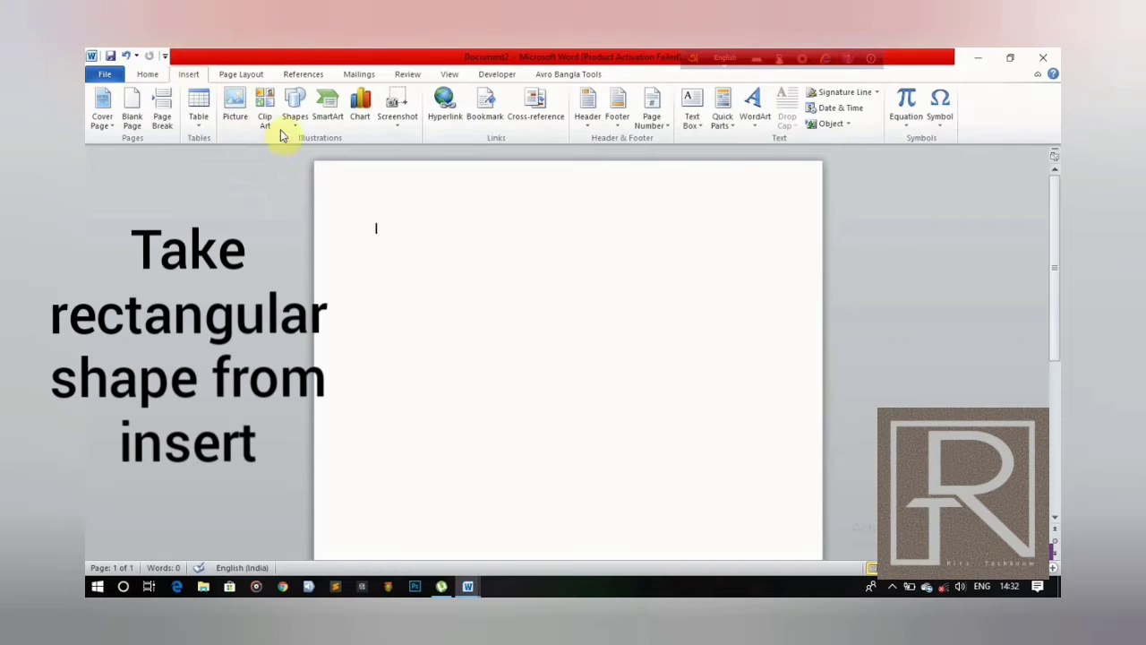
left_click(296, 105)
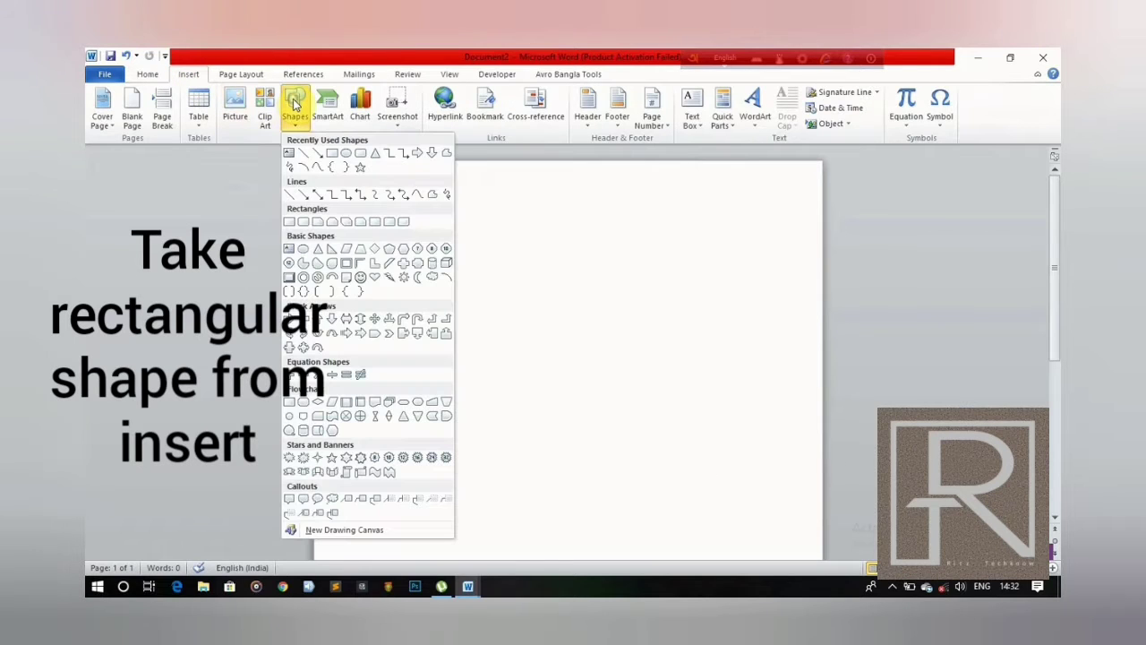
left_click(333, 153)
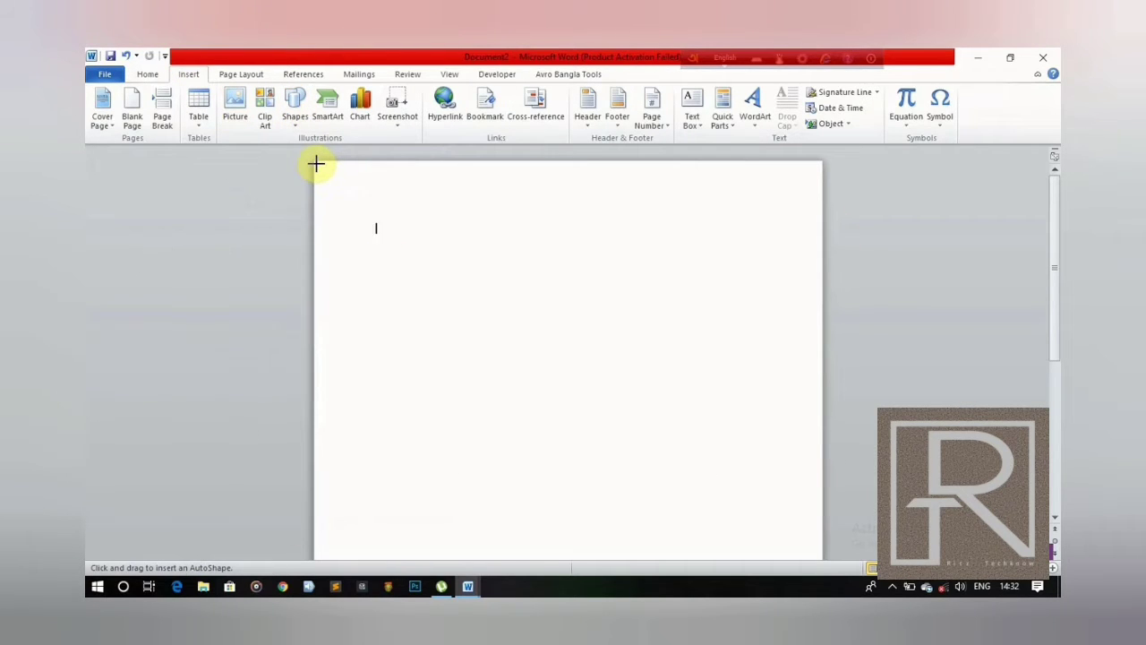
left_click_drag(316, 162, 822, 230)
key("Up")
key("Up")
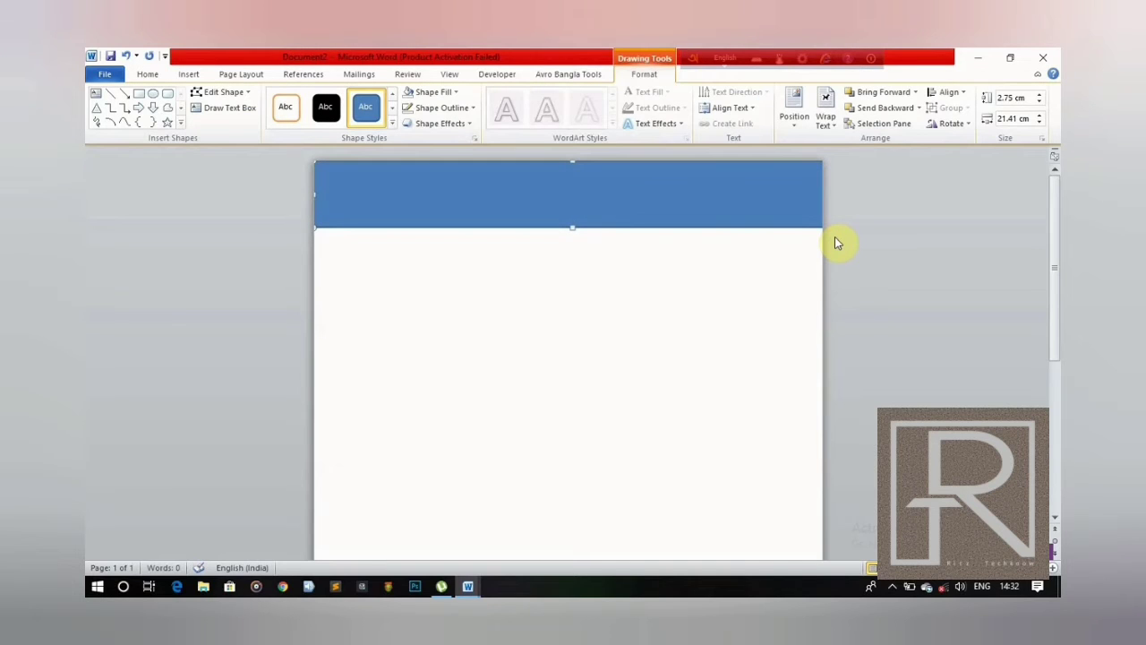
Fill the header band dark navy and remove its outline.
left_click(438, 92)
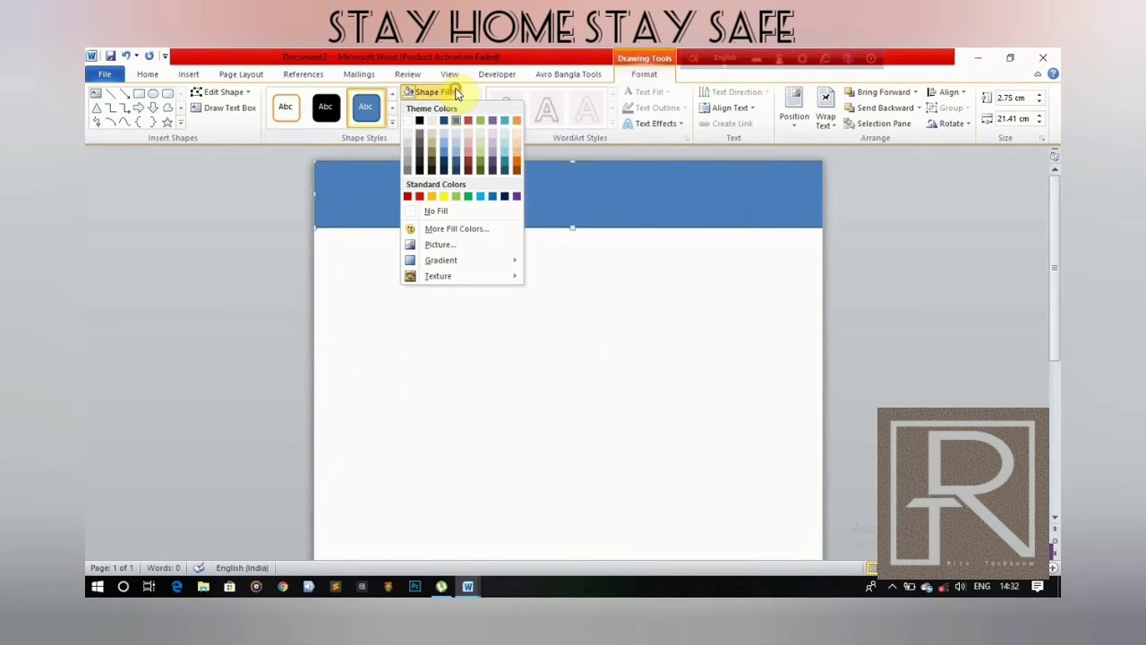
left_click(443, 166)
left_click(439, 108)
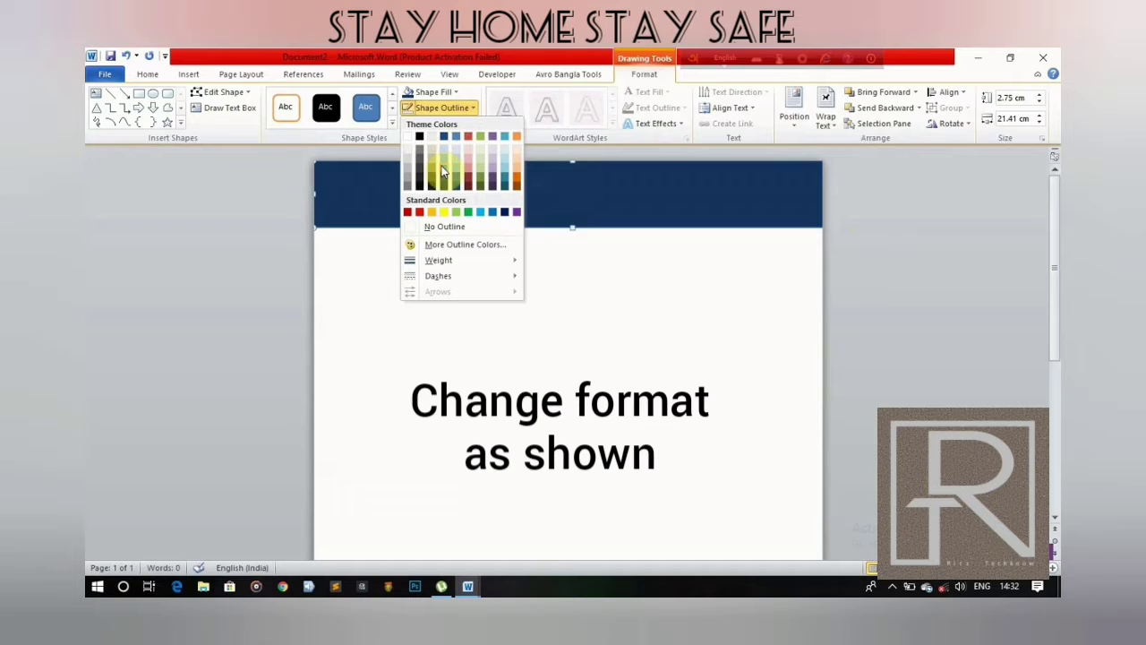
left_click(411, 229)
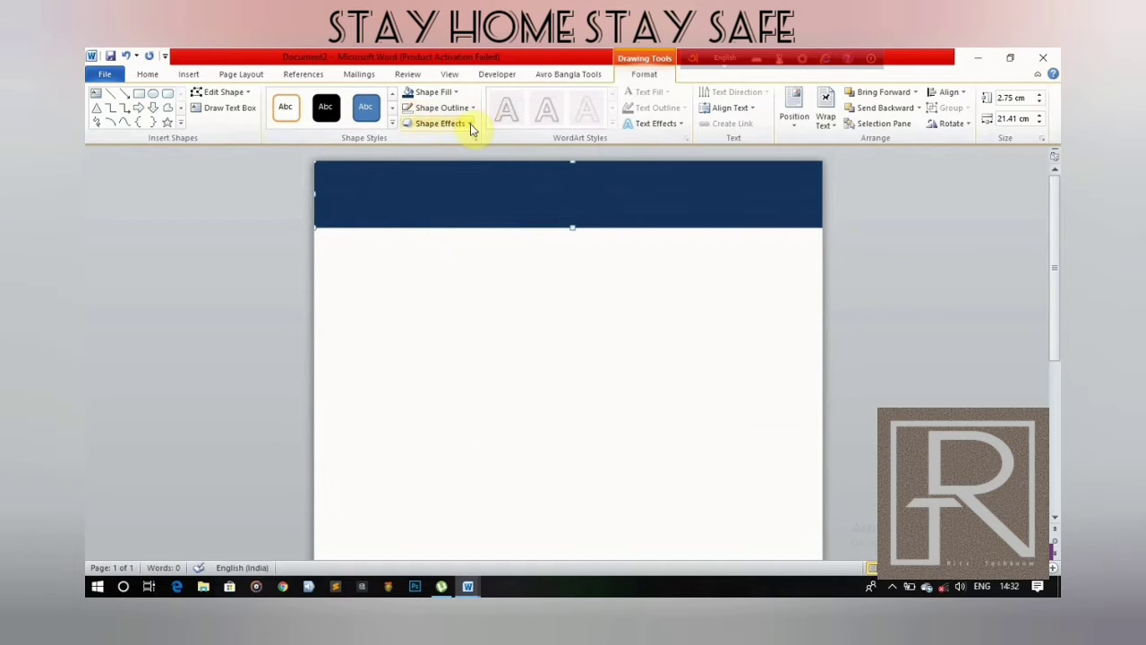
left_click(470, 124)
left_click(530, 215)
Give the navy band an outer shadow with 14 pt blur and 13 pt distance.
left_click(479, 137)
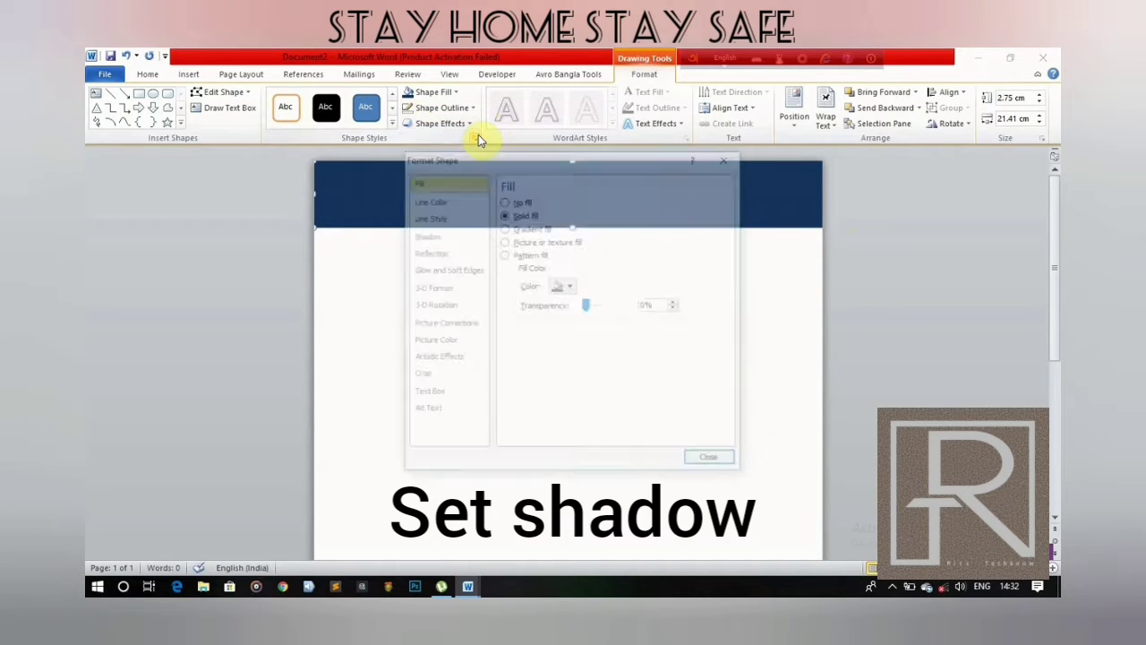
left_click(438, 236)
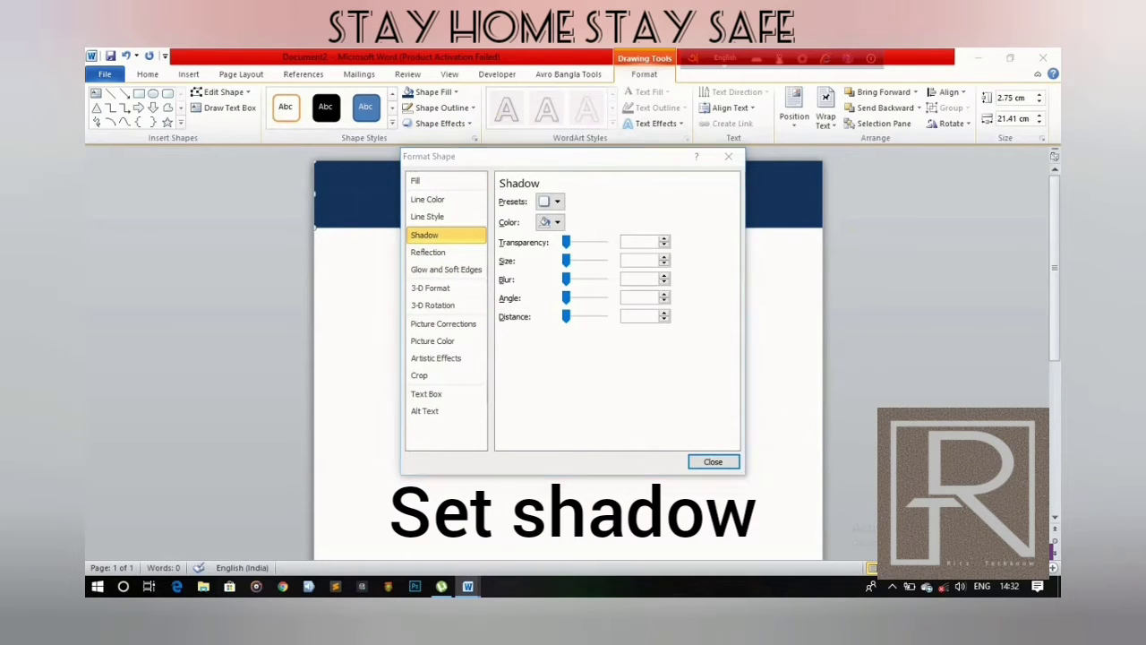
left_click_drag(466, 156, 587, 164)
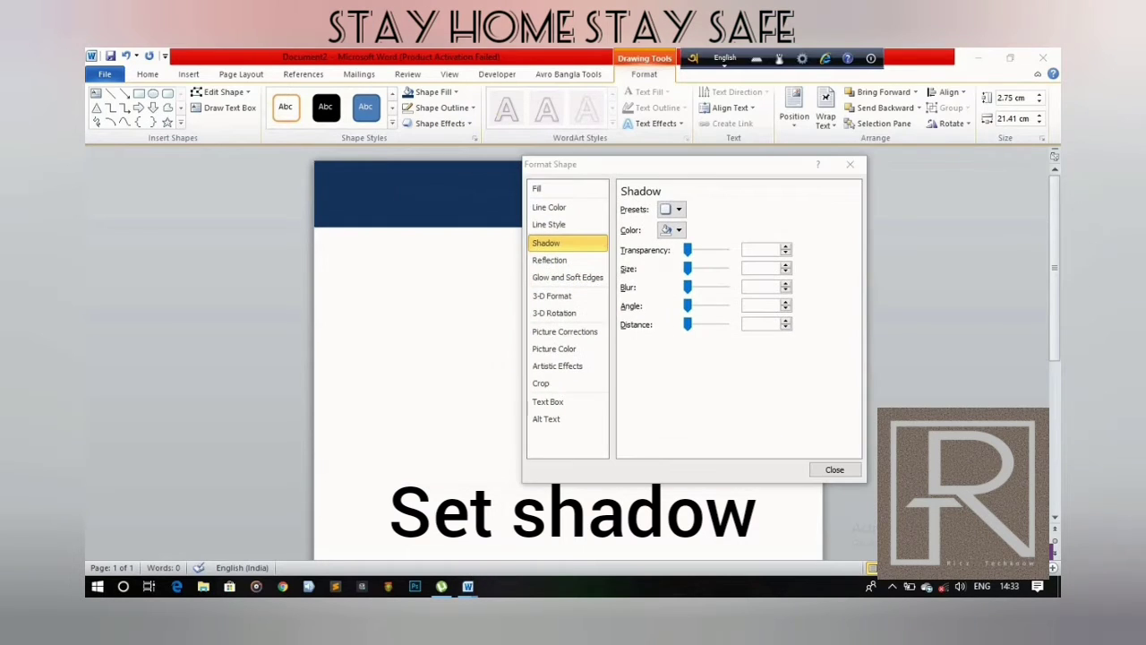
left_click(677, 210)
left_click(722, 309)
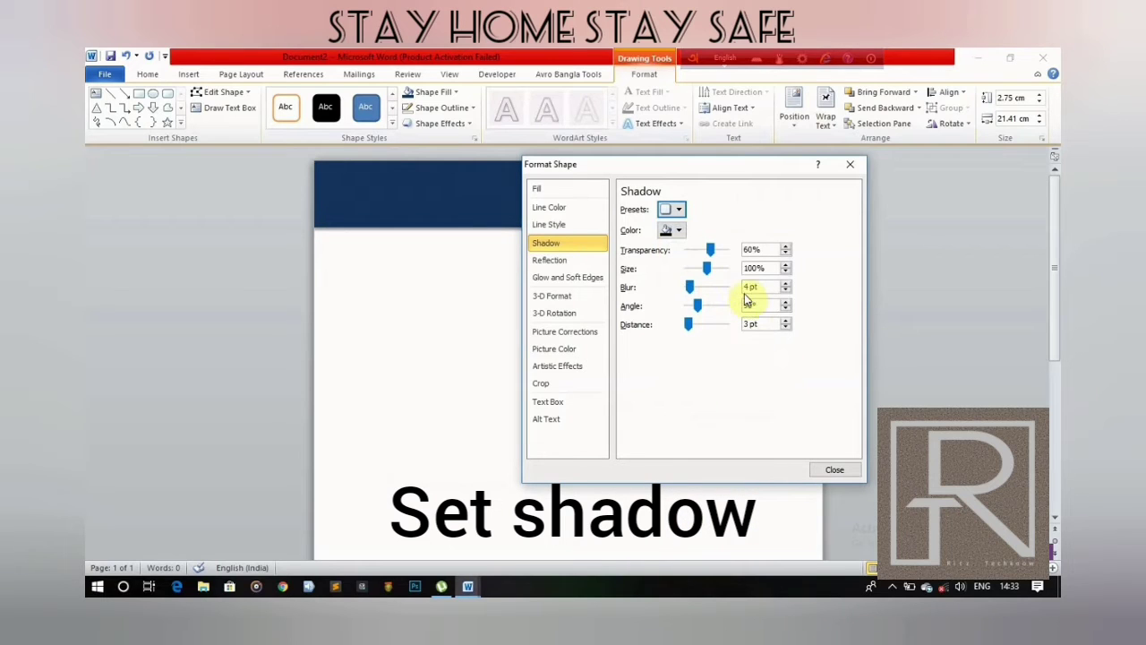
type("10")
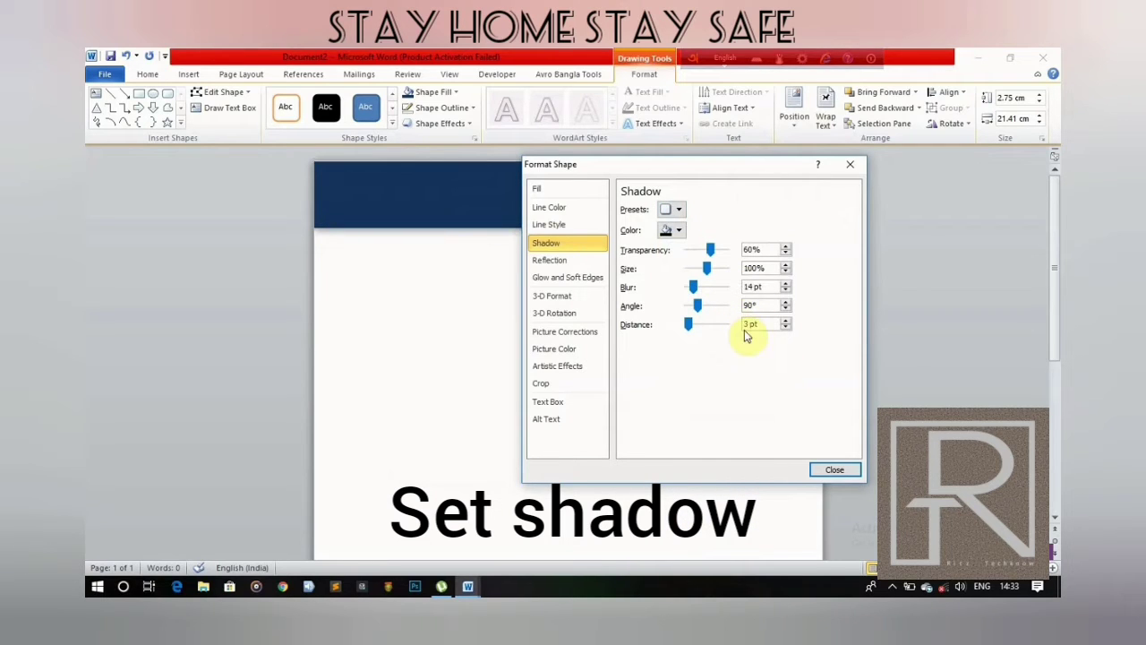
type("18")
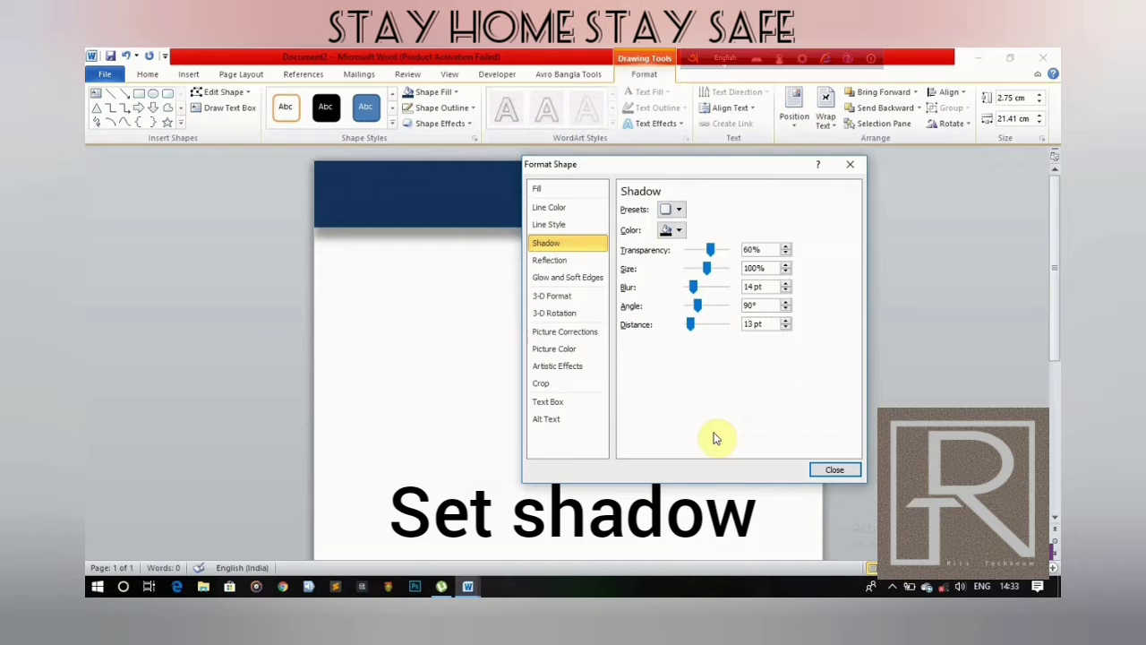
left_click(837, 470)
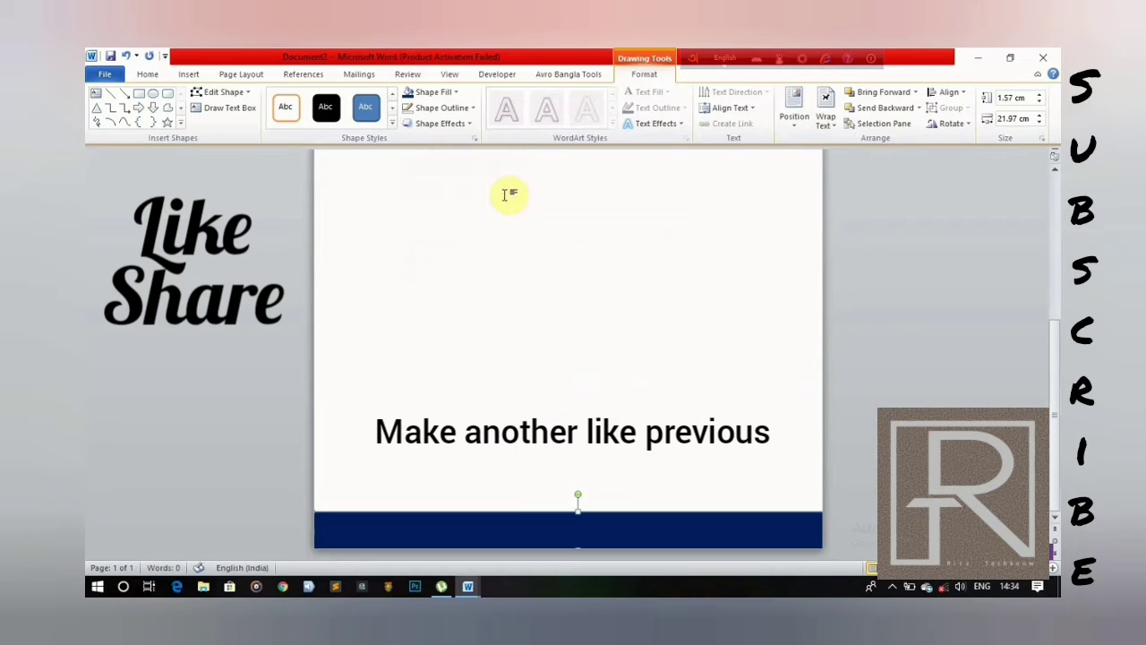
Remove the outline from the bottom navy band.
left_click(450, 114)
left_click(410, 223)
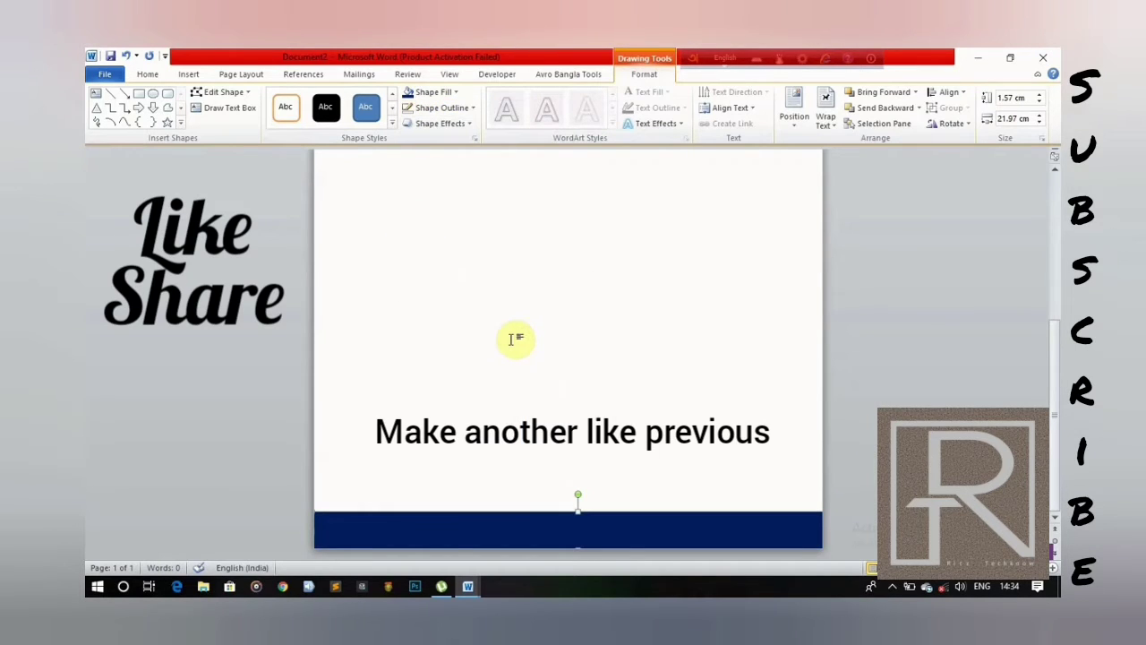
scroll(517, 339, "up", 8)
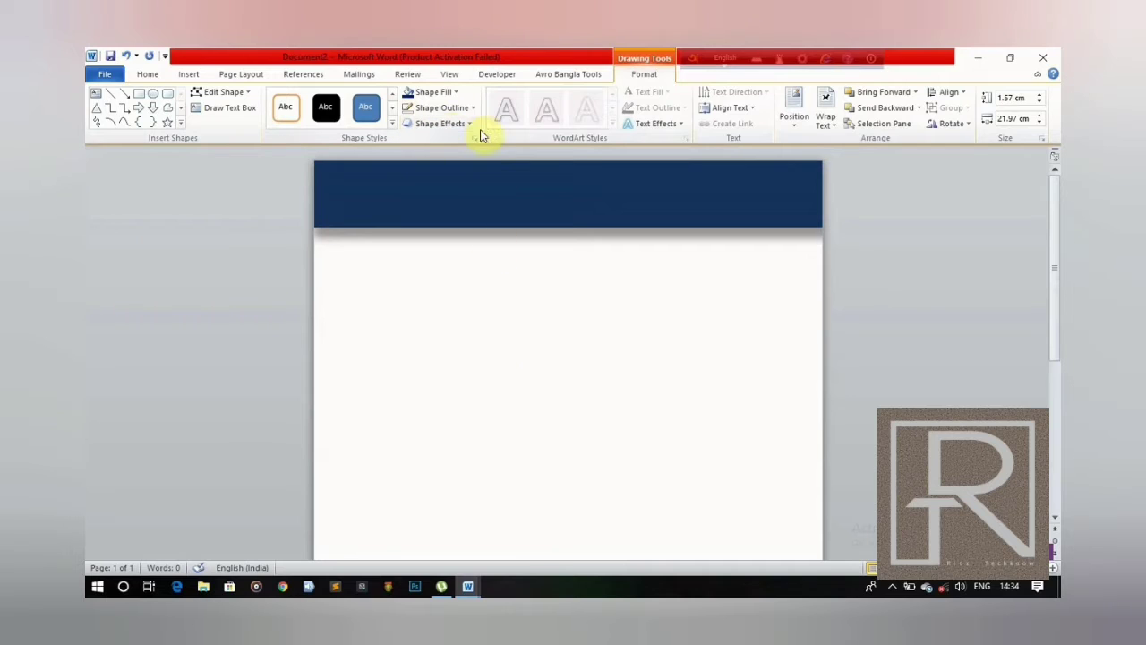
Add a text box in the header reading 'COVID-19 SAFETY AWRENESS', centred.
left_click(514, 173)
left_click(217, 108)
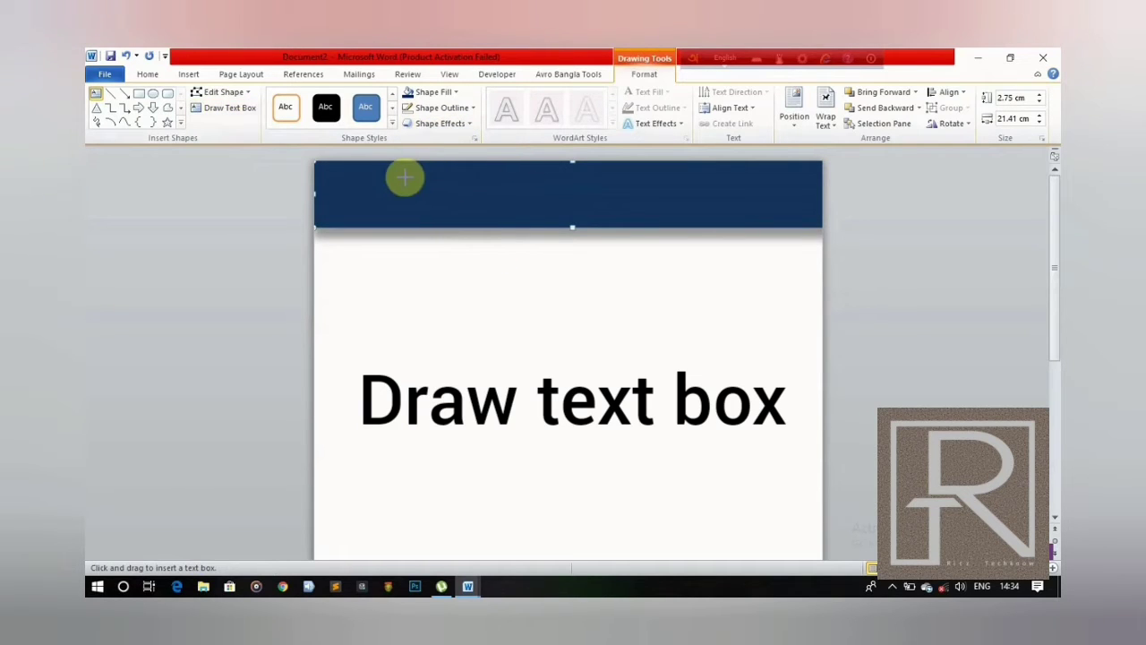
left_click_drag(405, 177, 729, 202)
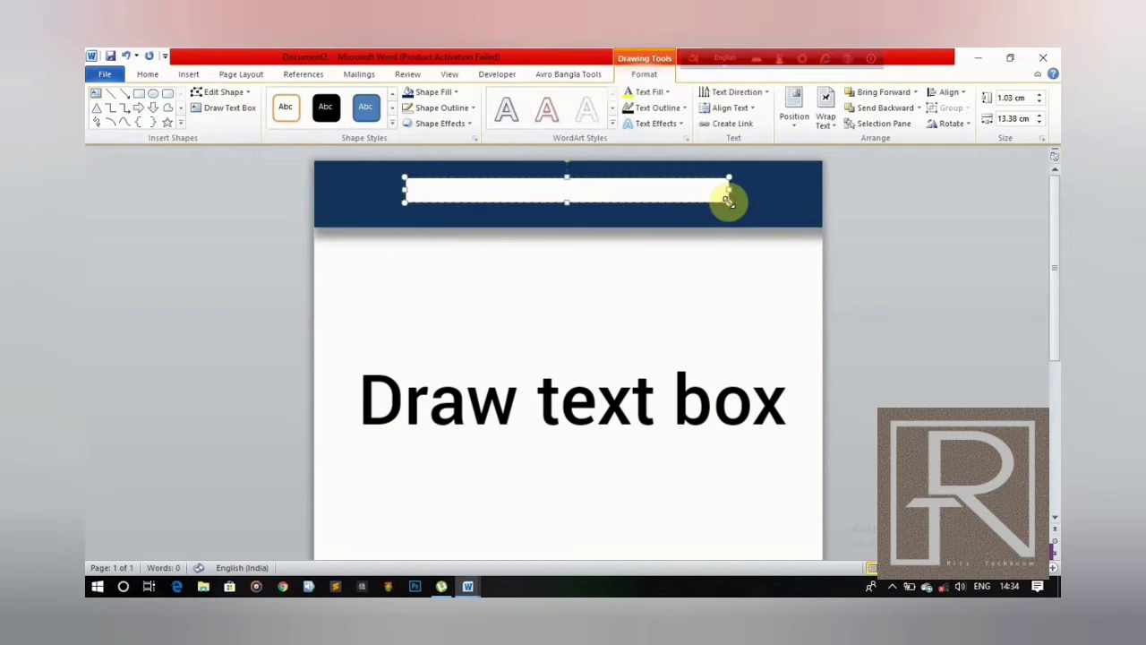
type("c")
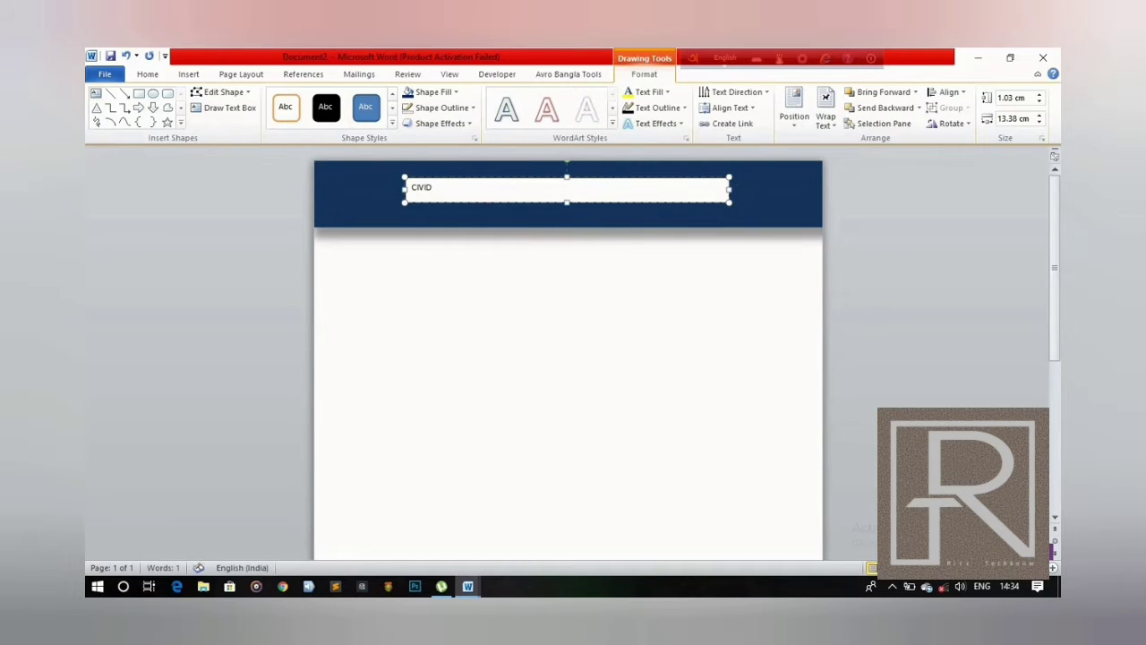
key("BackSpace")
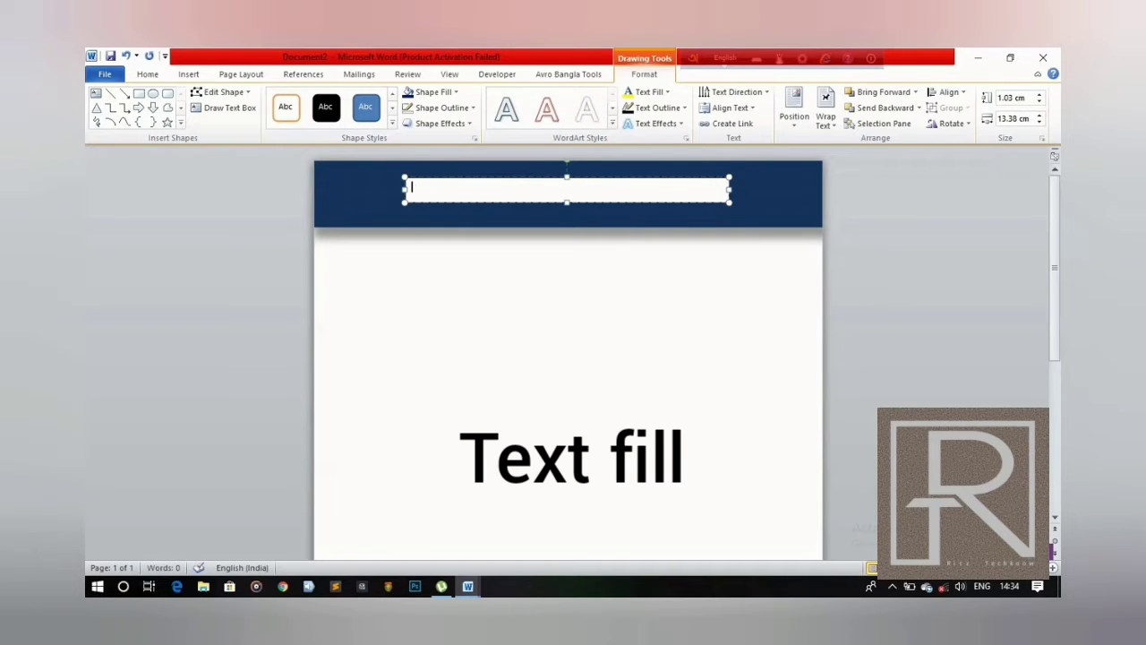
type("COVID-19 SAFETY AWRENESS")
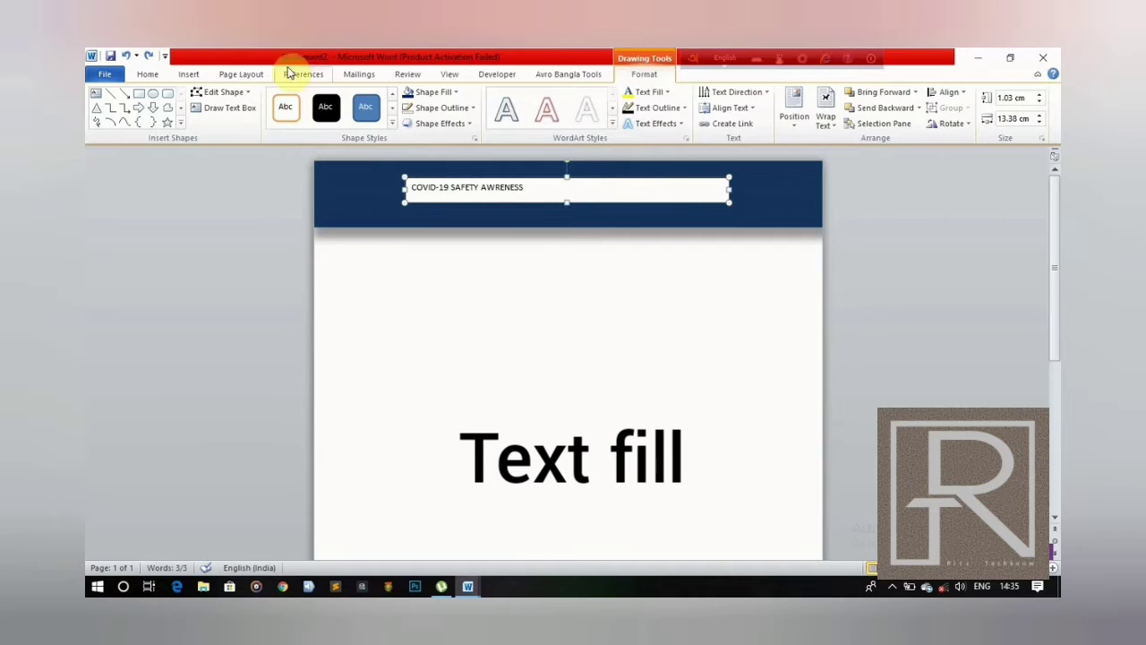
left_click(147, 74)
left_click(412, 119)
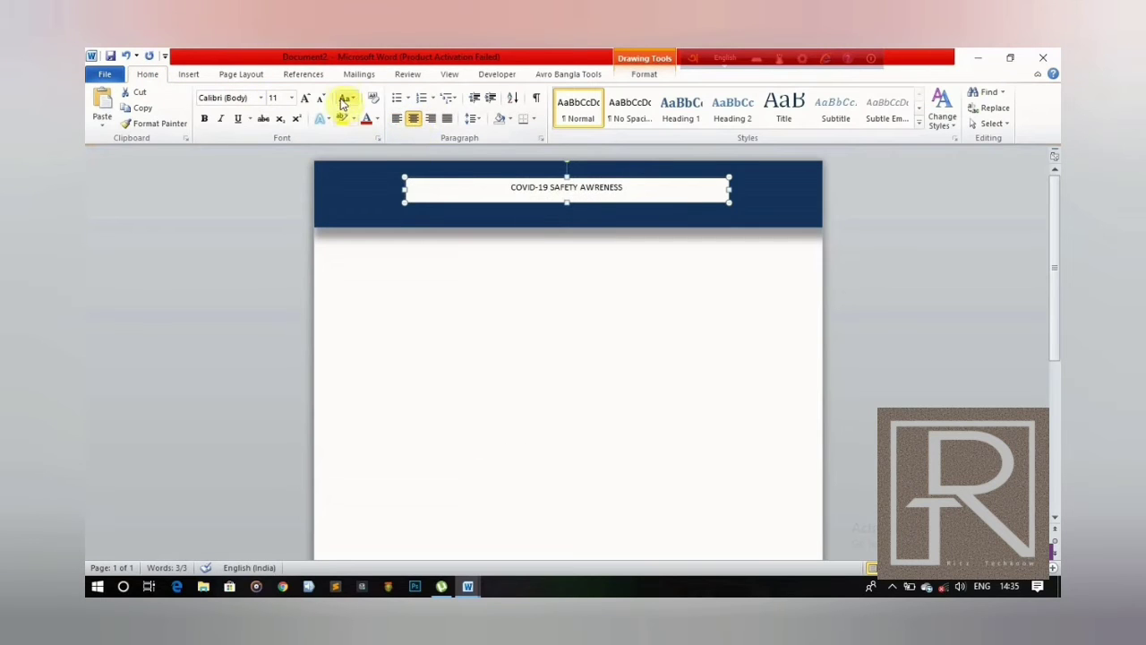
Enlarge the title text and set it in Bodoni MT Black.
left_click(304, 97)
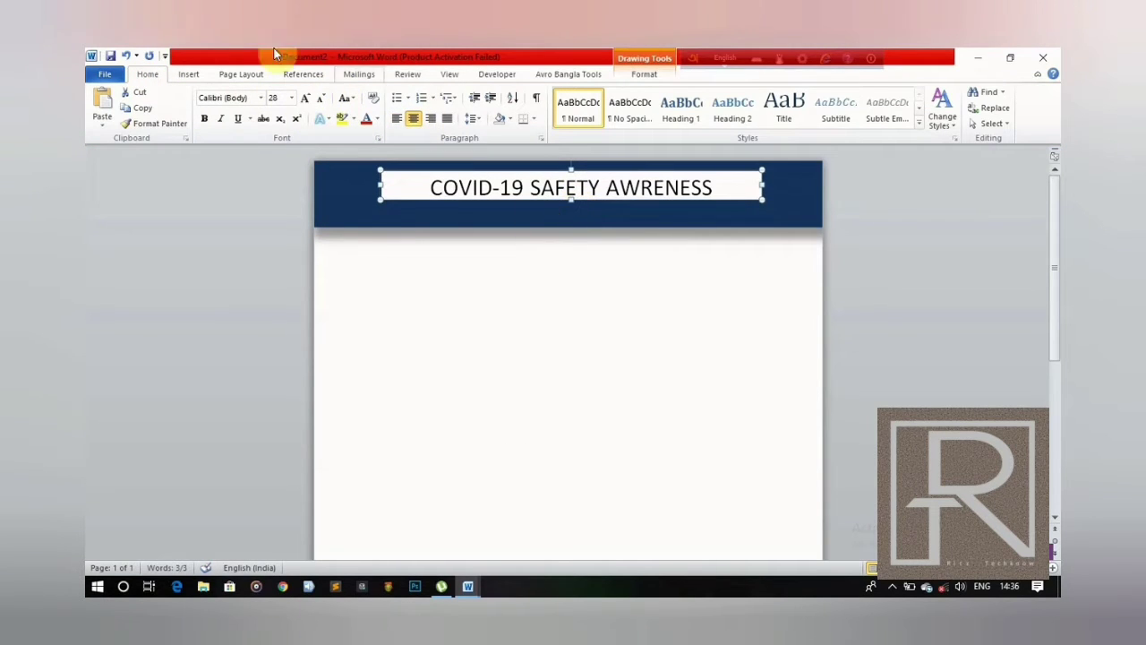
left_click(261, 97)
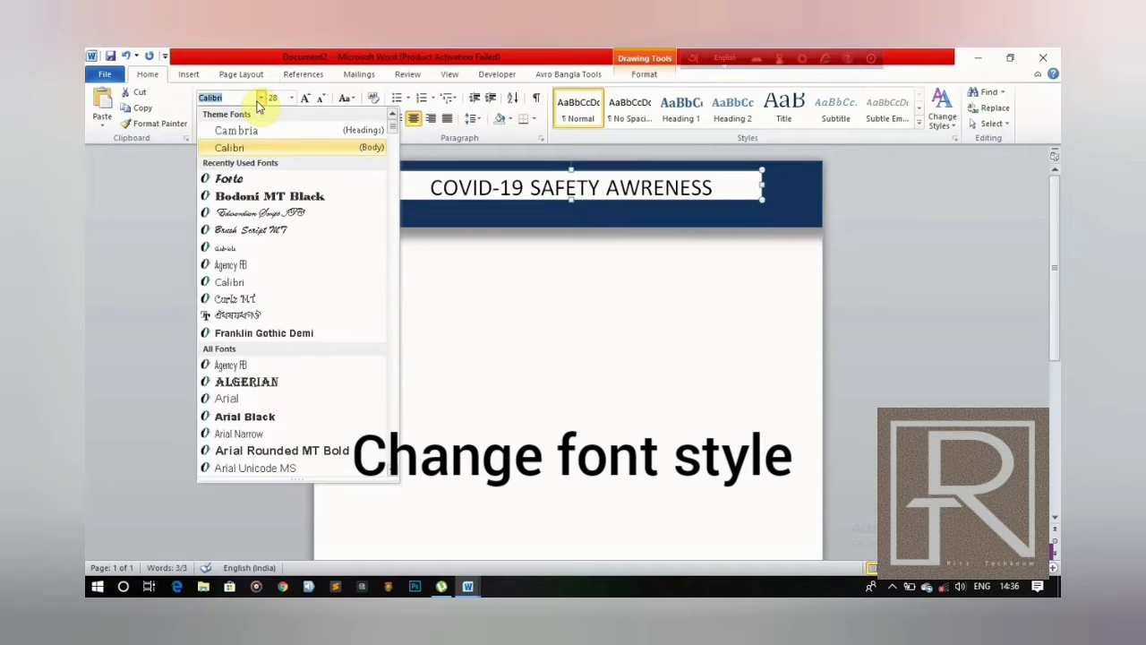
left_click(257, 200)
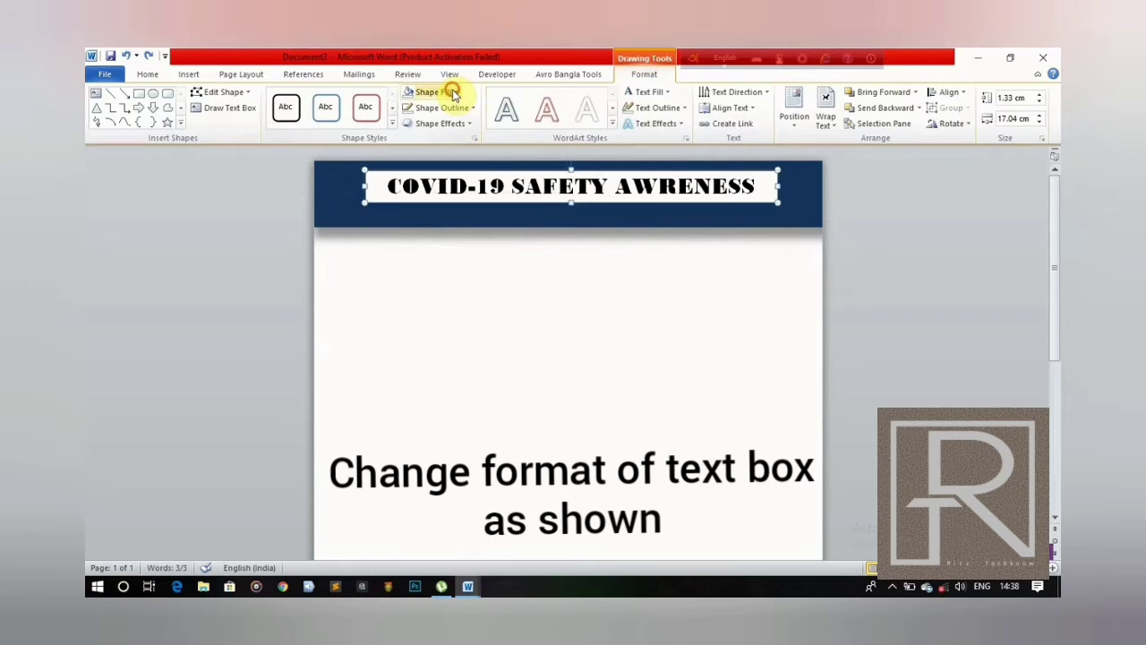
Make the title box fill- and outline-free with white text, nudged up and right.
left_click(453, 90)
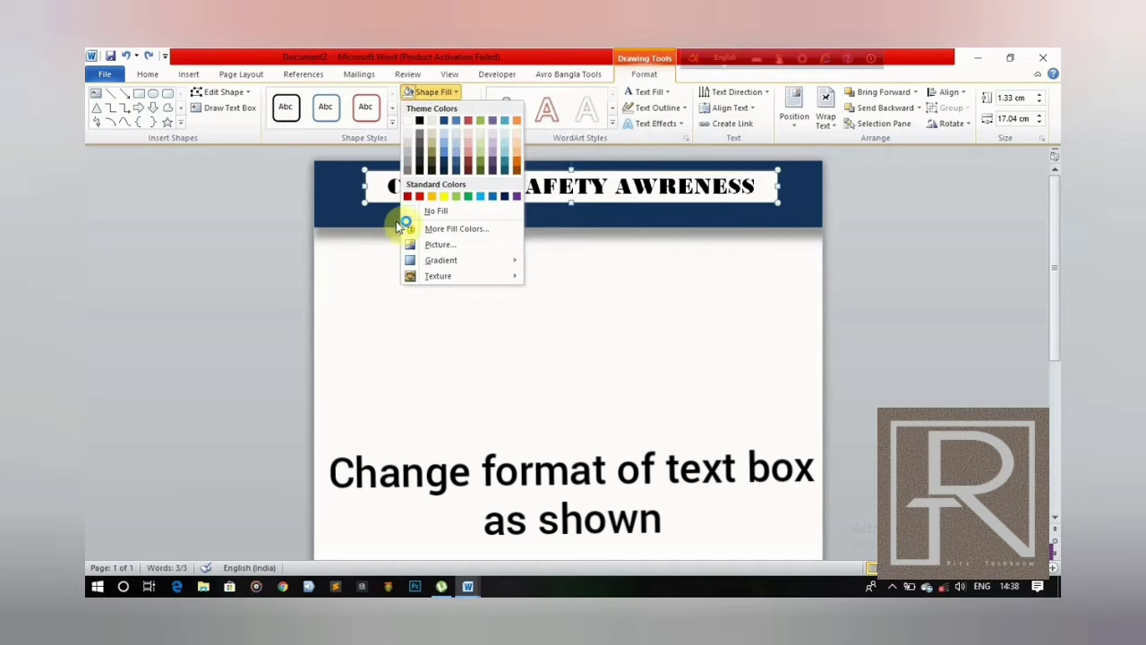
left_click(407, 211)
left_click(473, 107)
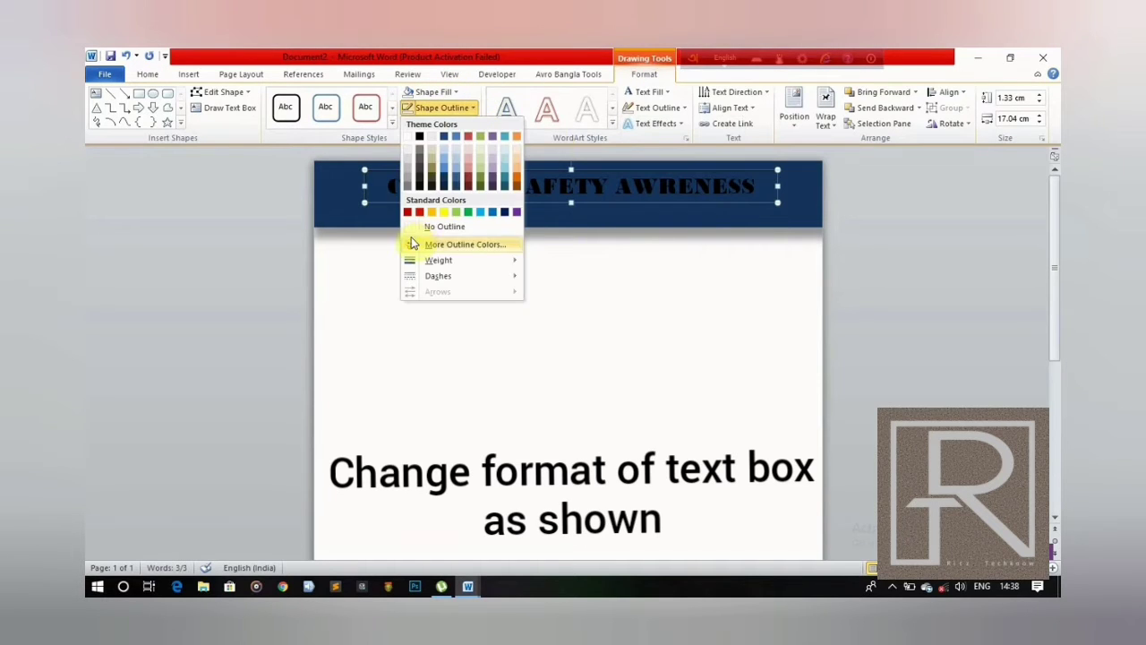
left_click(409, 228)
left_click(147, 74)
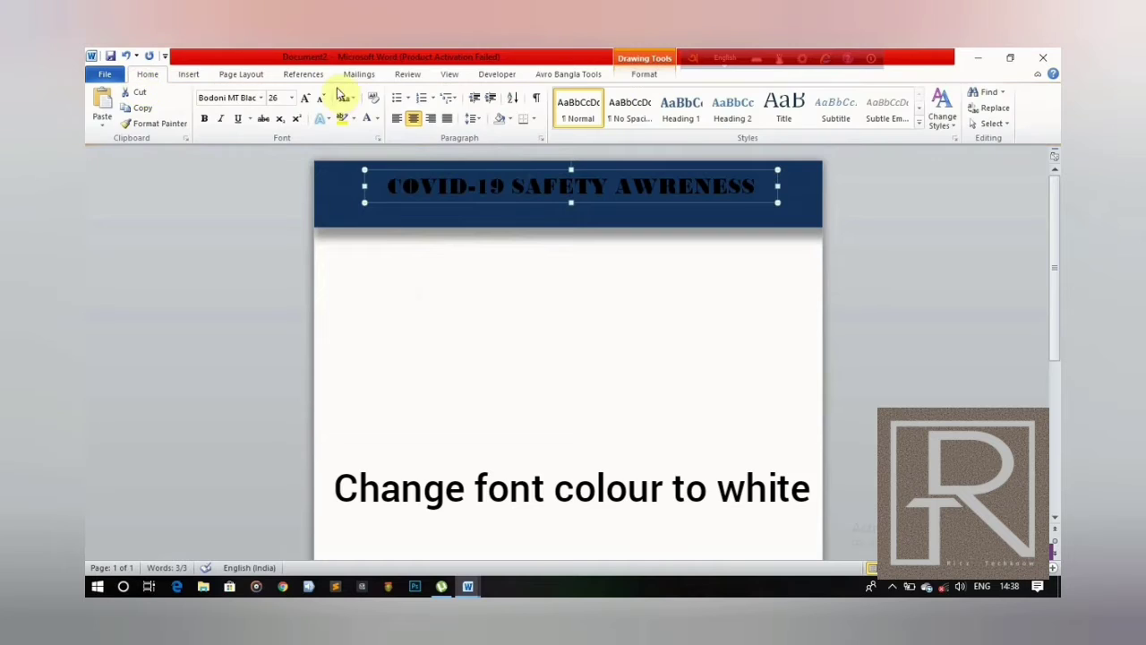
left_click(371, 122)
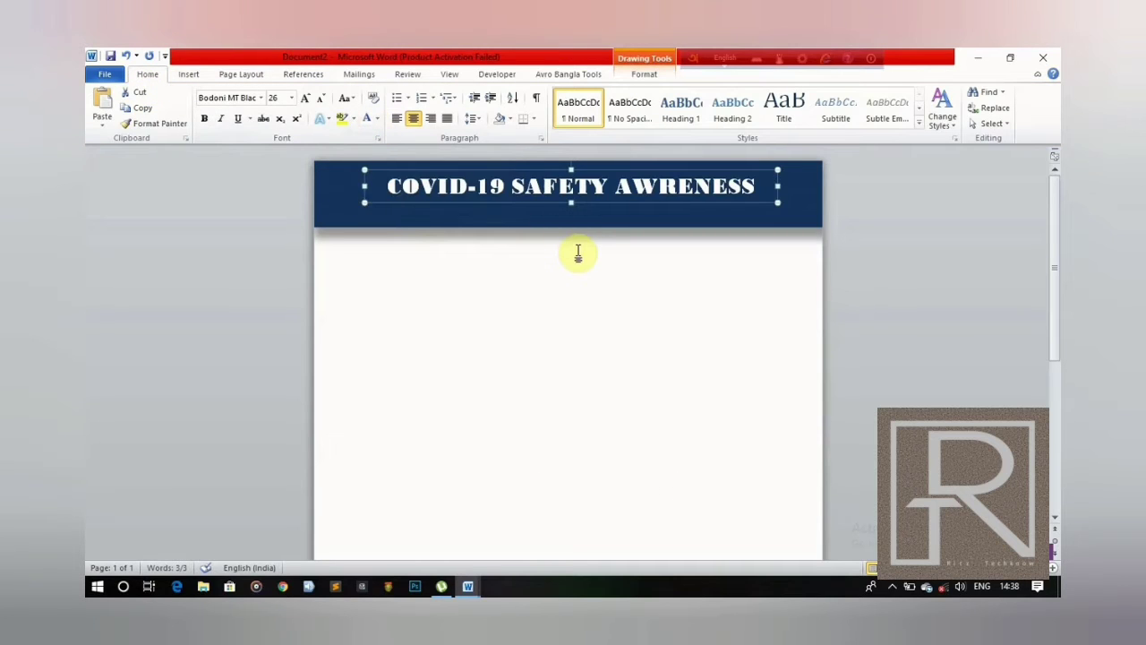
key("Right")
key("Up")
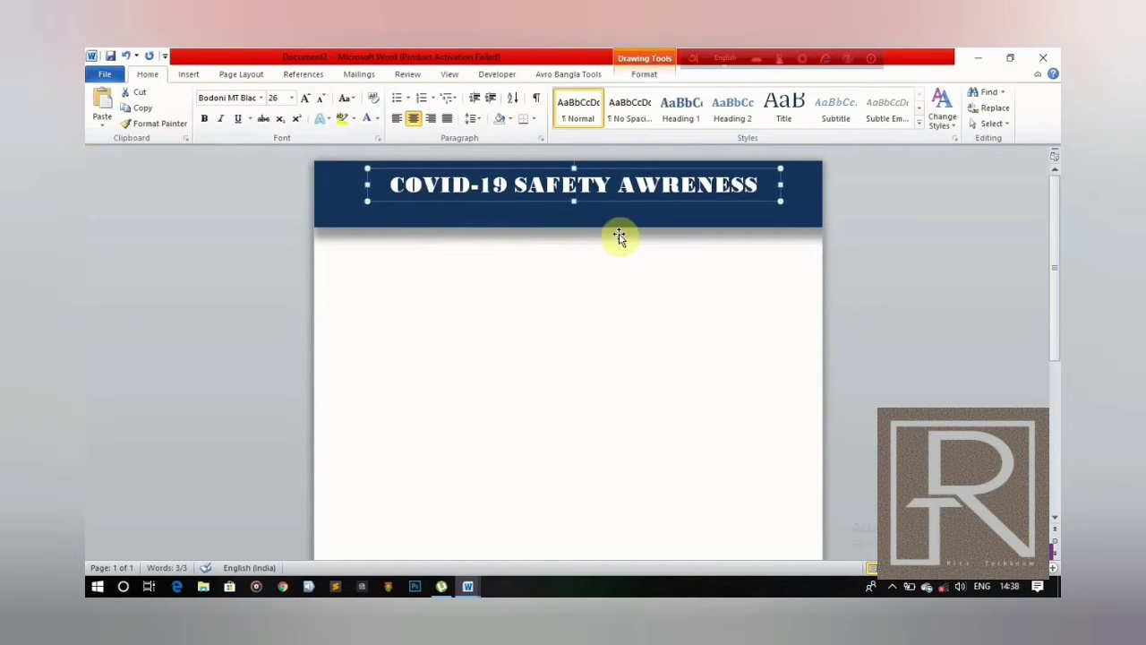
left_click(644, 74)
left_click(229, 107)
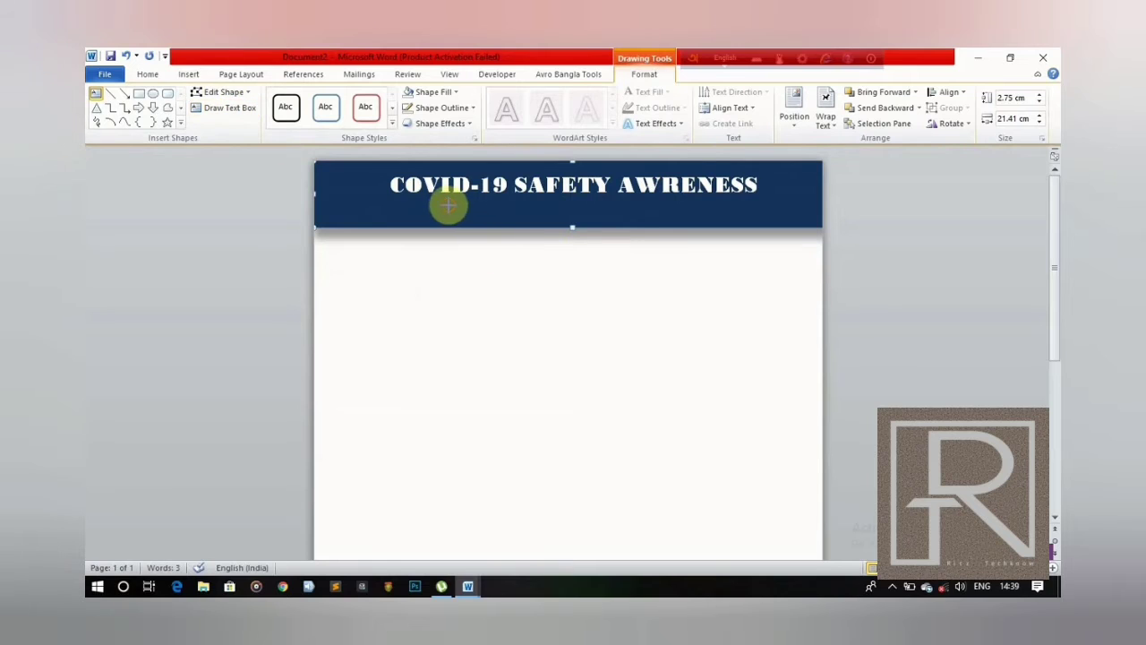
Add a 'STAY HOME & BE SAFE' text box under the title with no fill or outline.
left_click_drag(448, 206, 696, 216)
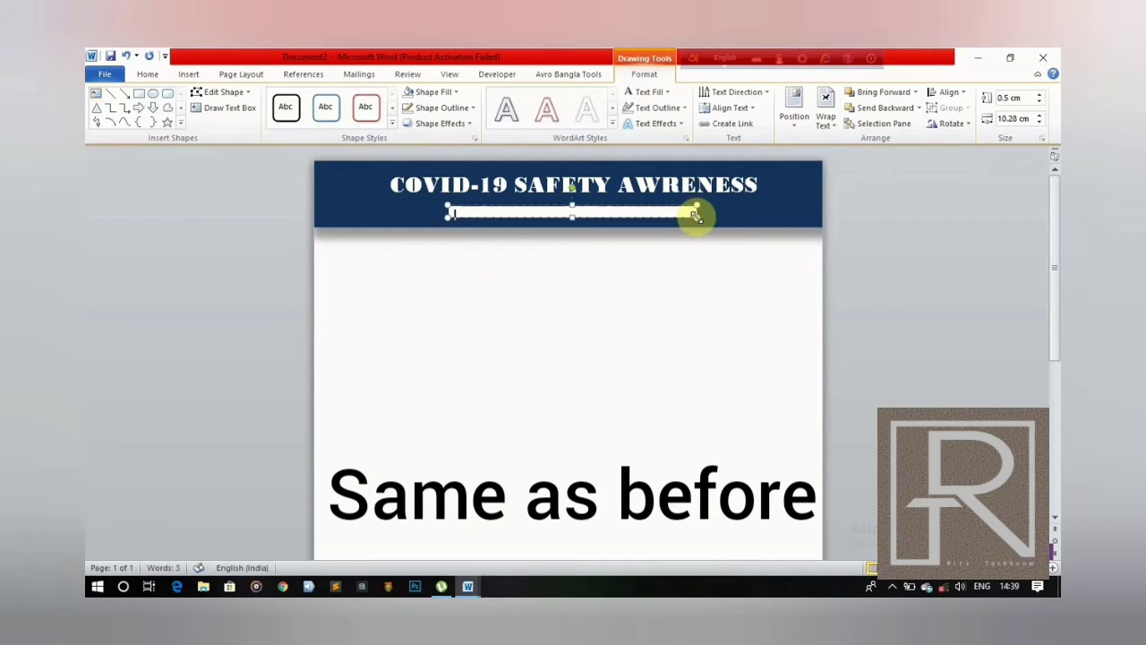
type("STAY HOME & BE SAFE")
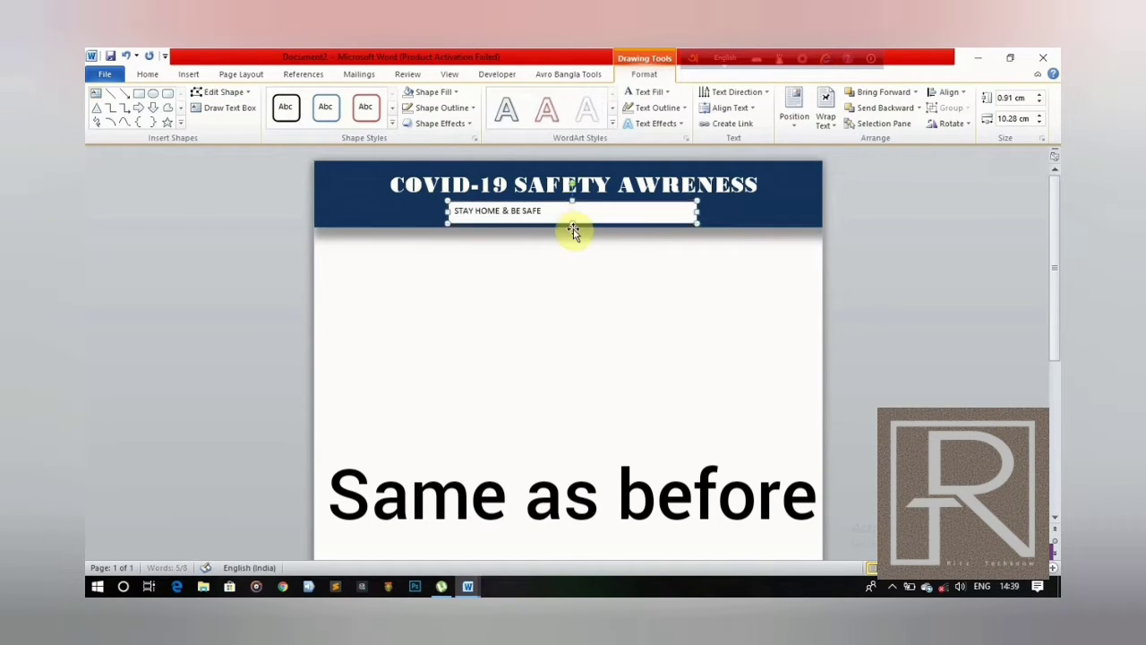
left_click(456, 91)
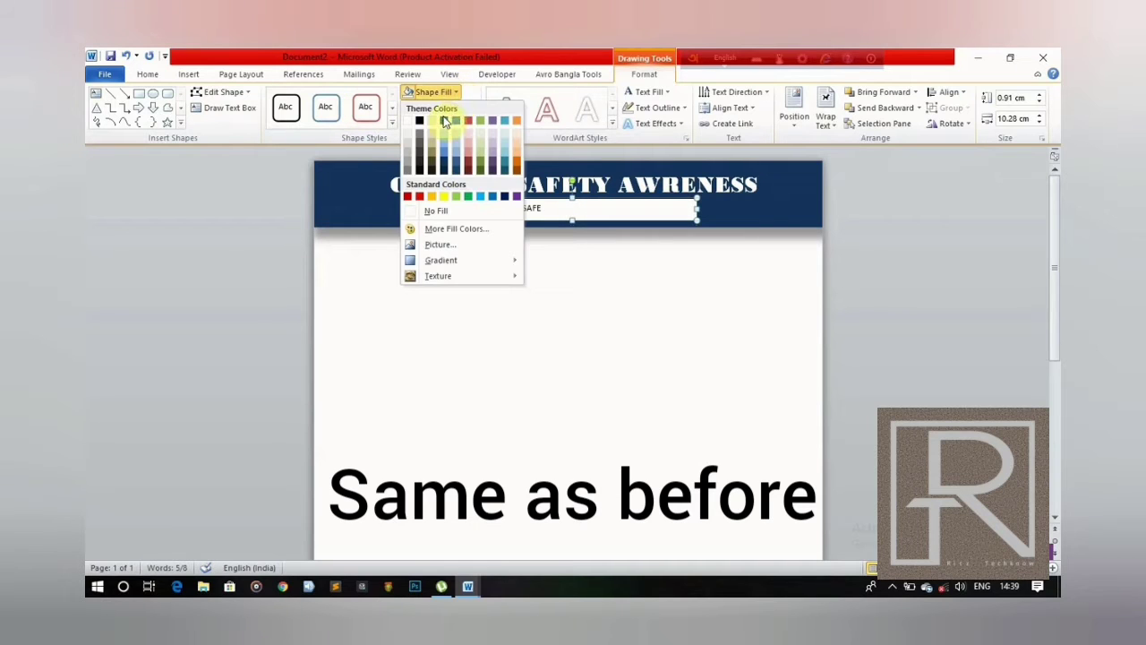
left_click(419, 210)
left_click(472, 108)
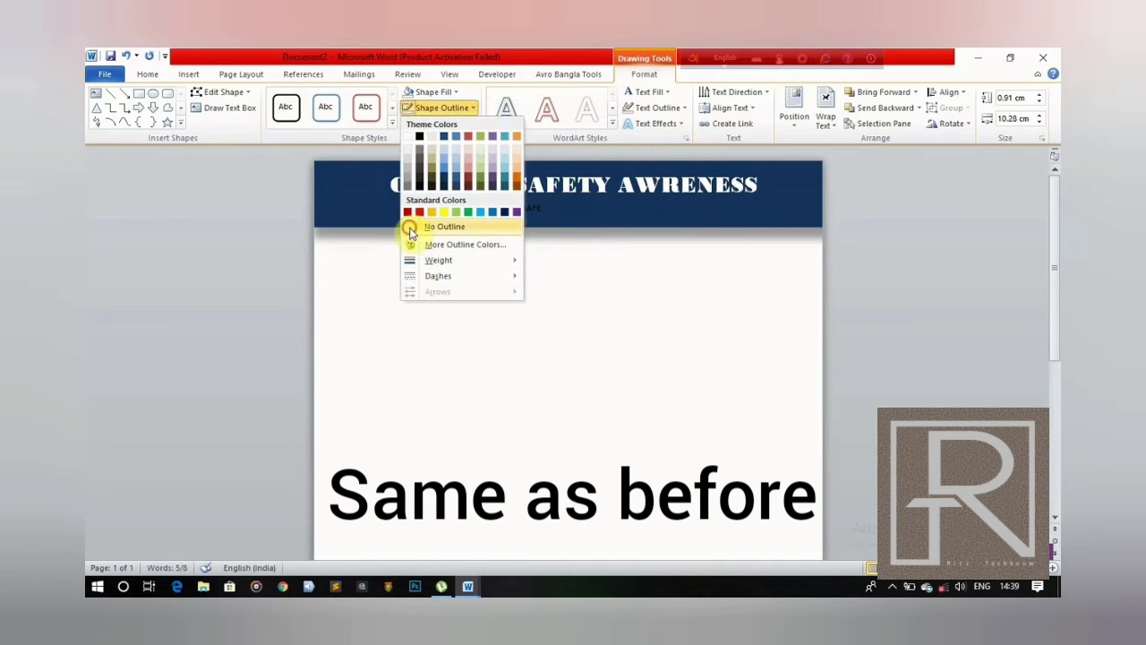
left_click(421, 225)
Make the subtitle yellow, centred, and two sizes larger.
left_click(666, 92)
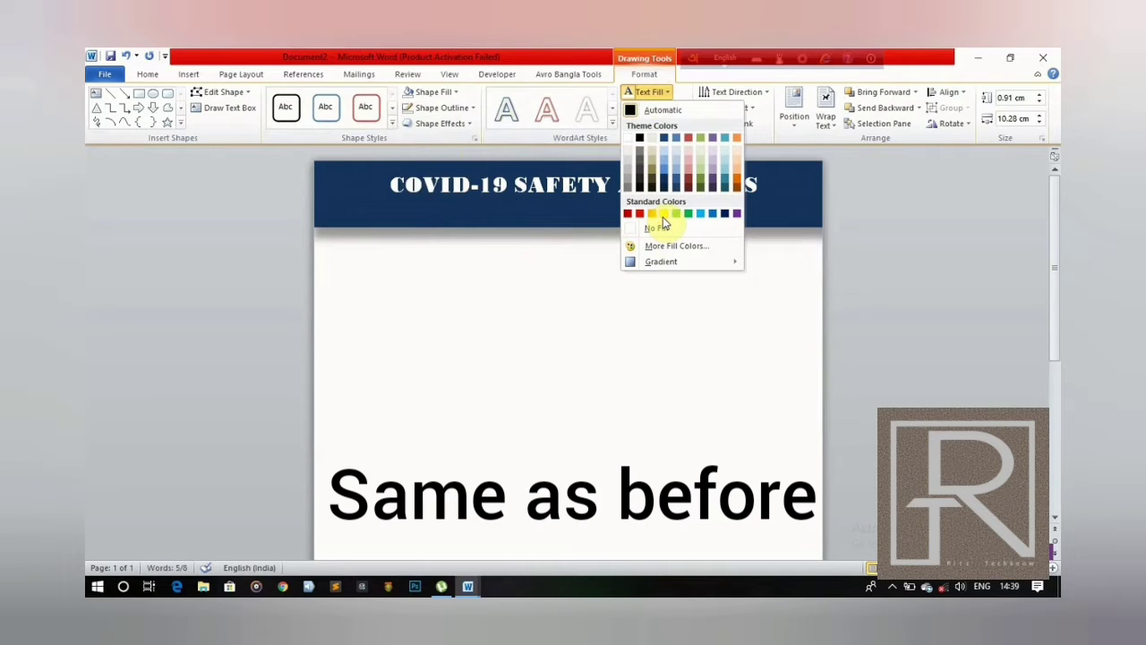
left_click(663, 215)
left_click(145, 71)
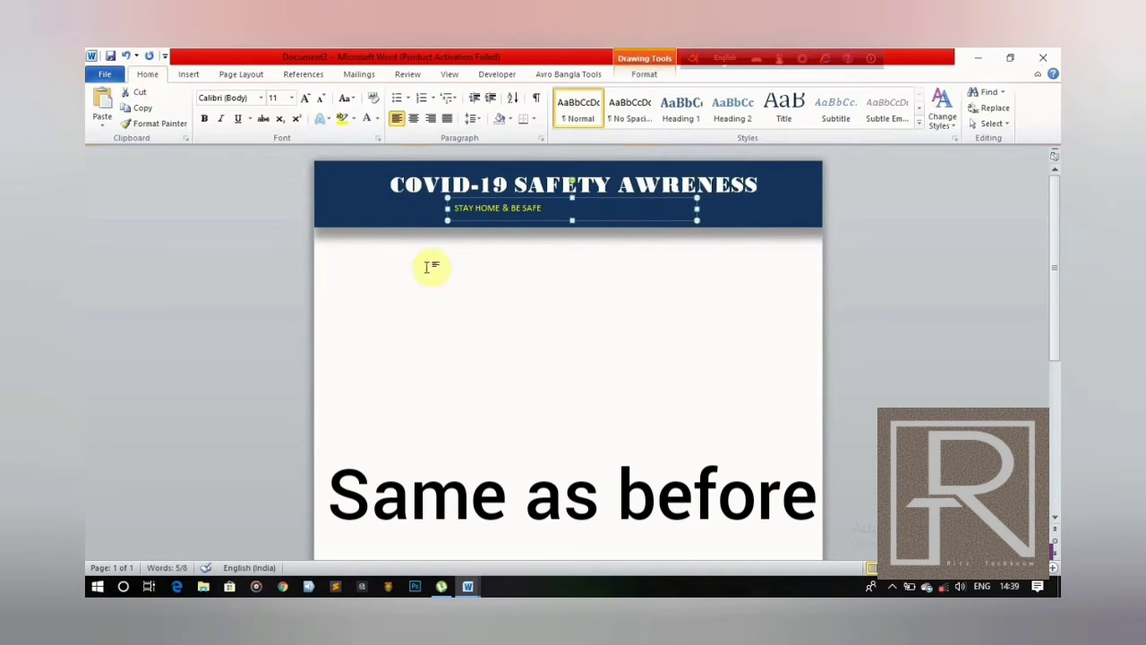
left_click(412, 120)
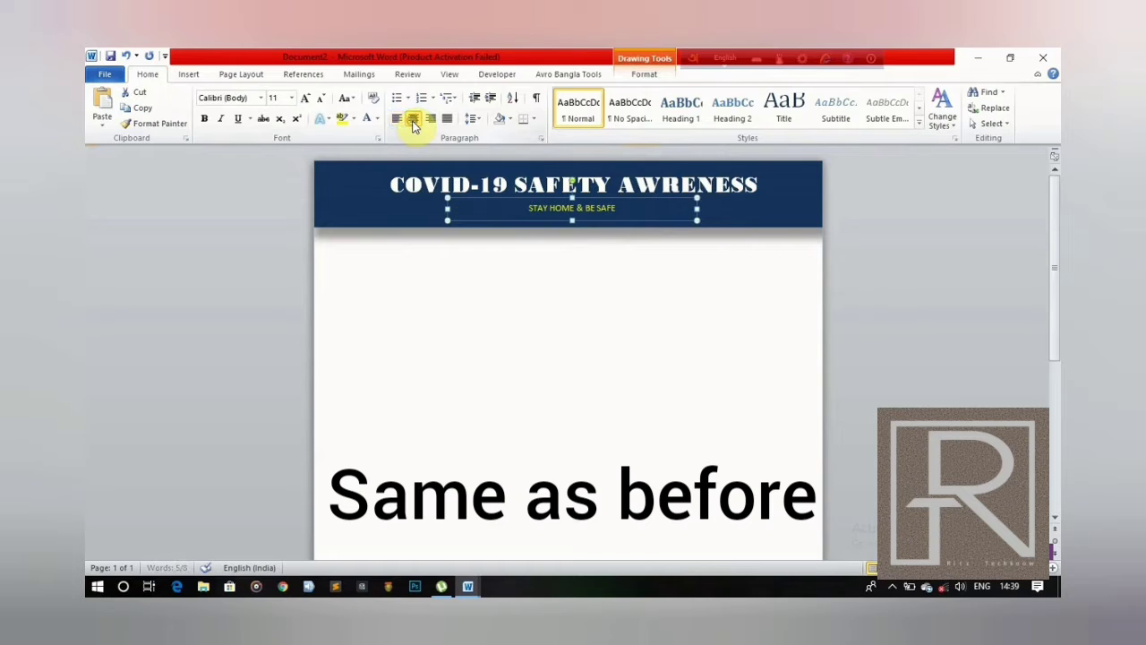
left_click(307, 97)
left_click(307, 98)
left_click(307, 97)
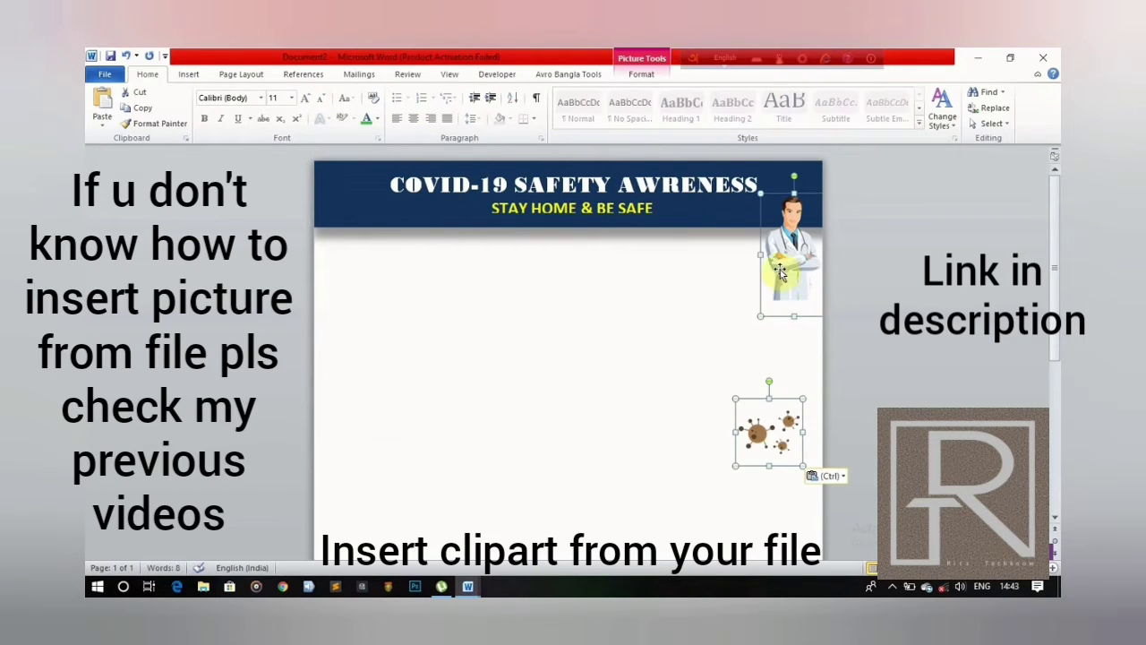
Move the doctor clipart to the banner's left and give it a 14 pt-blur outer shadow.
left_click_drag(776, 261, 544, 334)
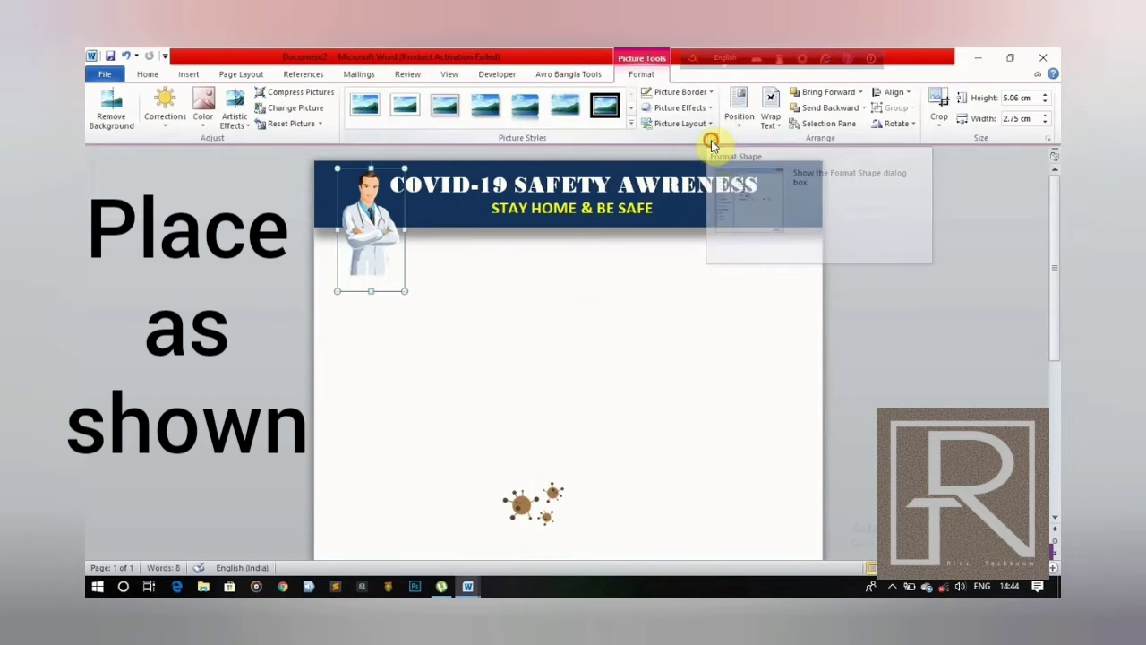
left_click(711, 139)
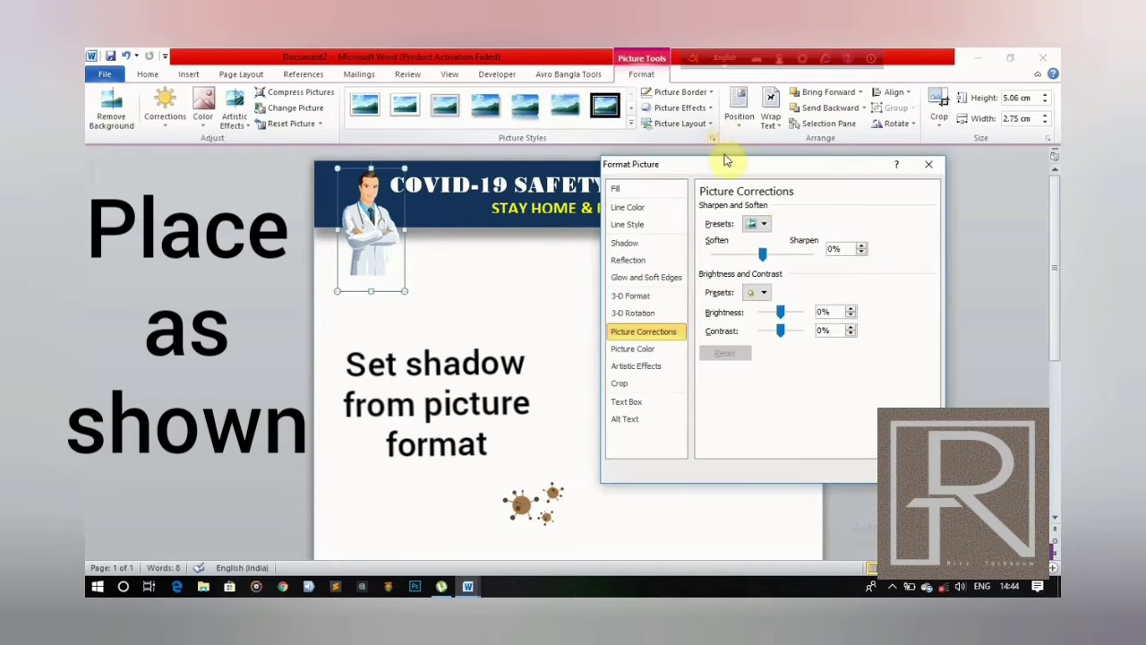
left_click(624, 243)
left_click(754, 209)
left_click(836, 305)
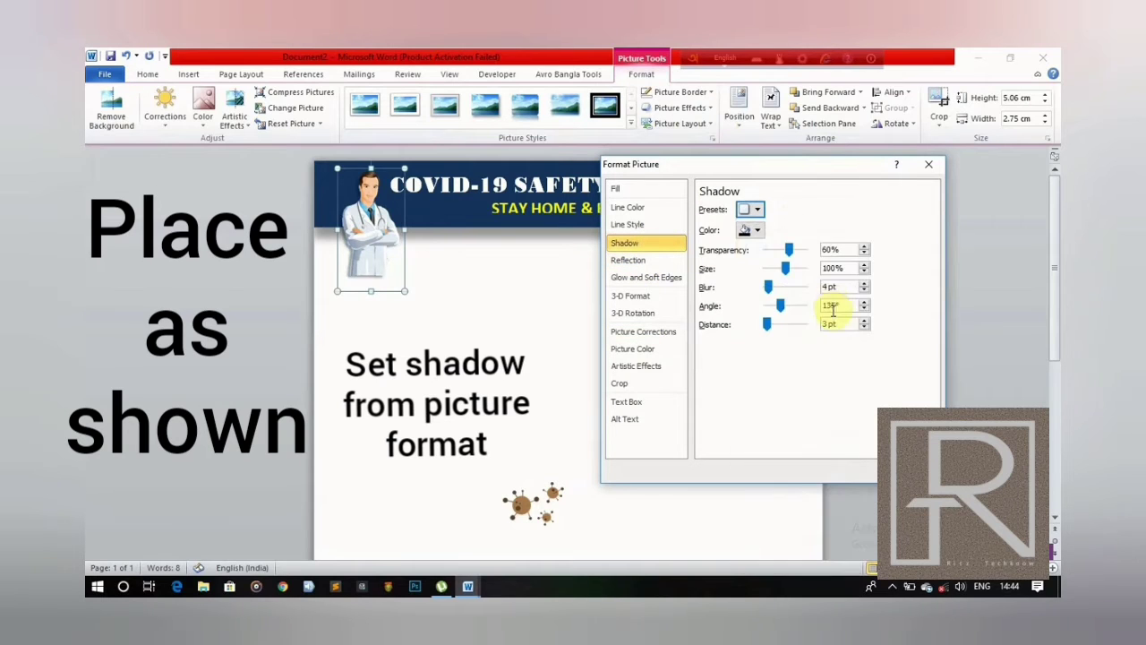
double_click(829, 286)
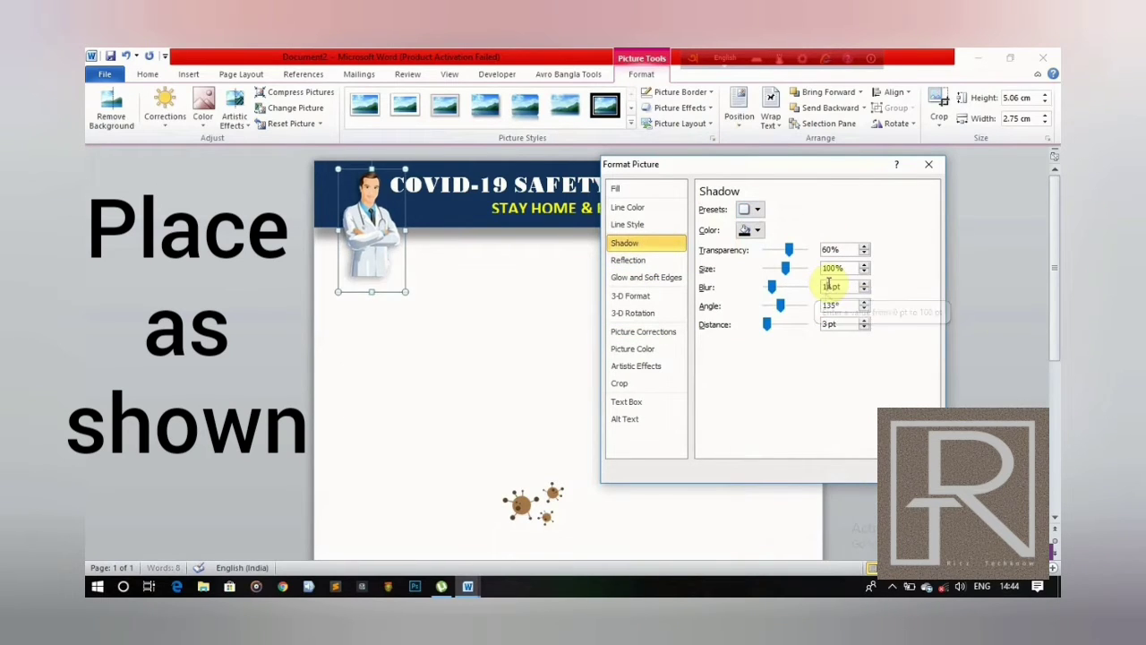
type("14")
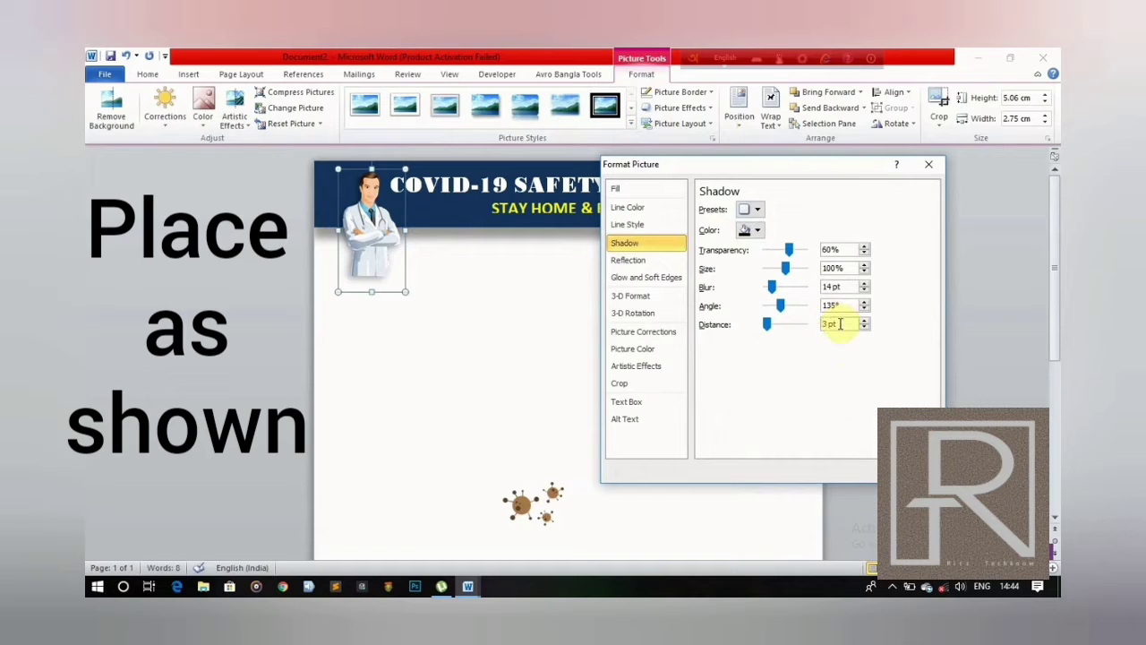
type("10")
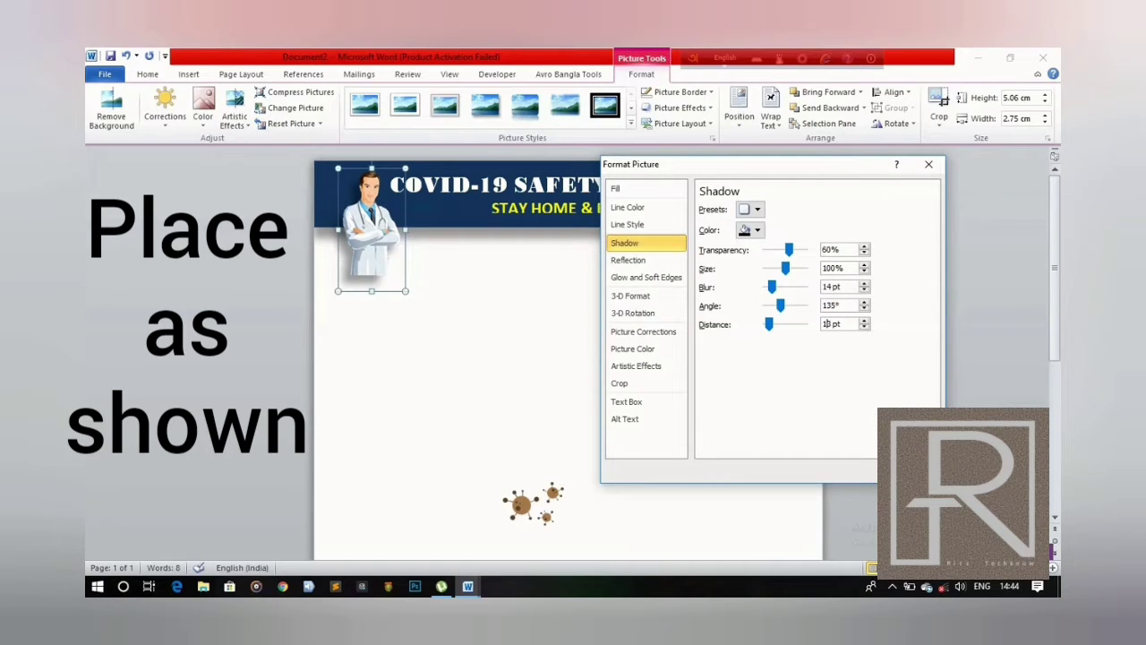
left_click(900, 468)
Place the virus clipart in the banner's top-right corner.
mouse_move(535, 501)
left_mouse_down()
mouse_move(784, 214)
mouse_move(776, 202)
left_mouse_up()
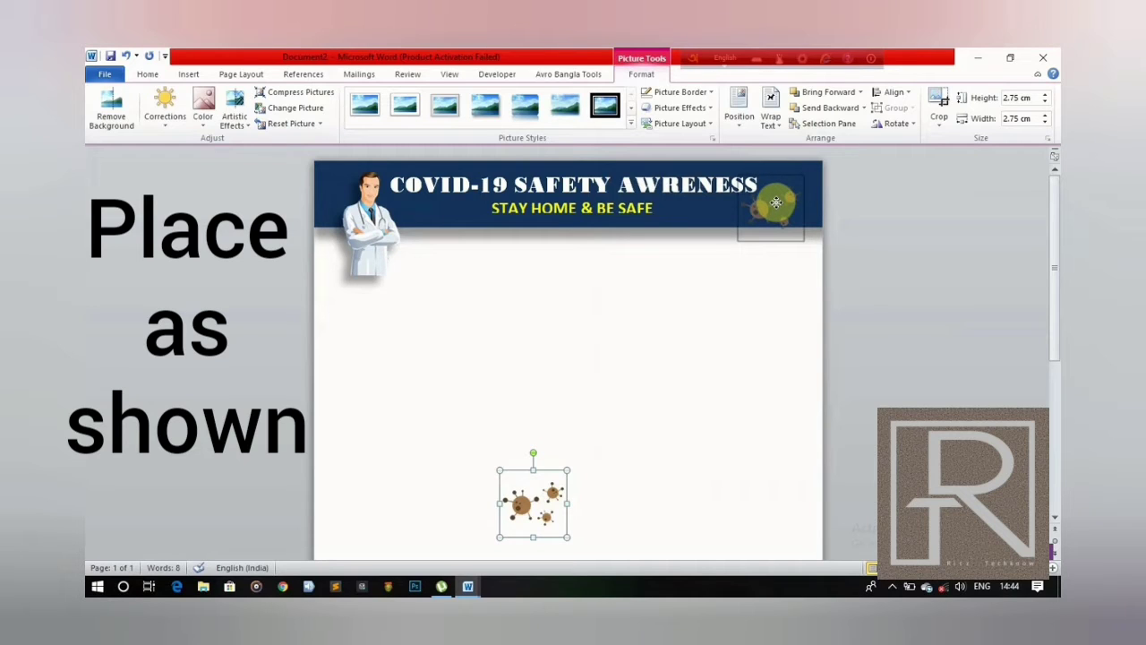
left_click_drag(776, 202, 790, 187)
left_click(710, 334)
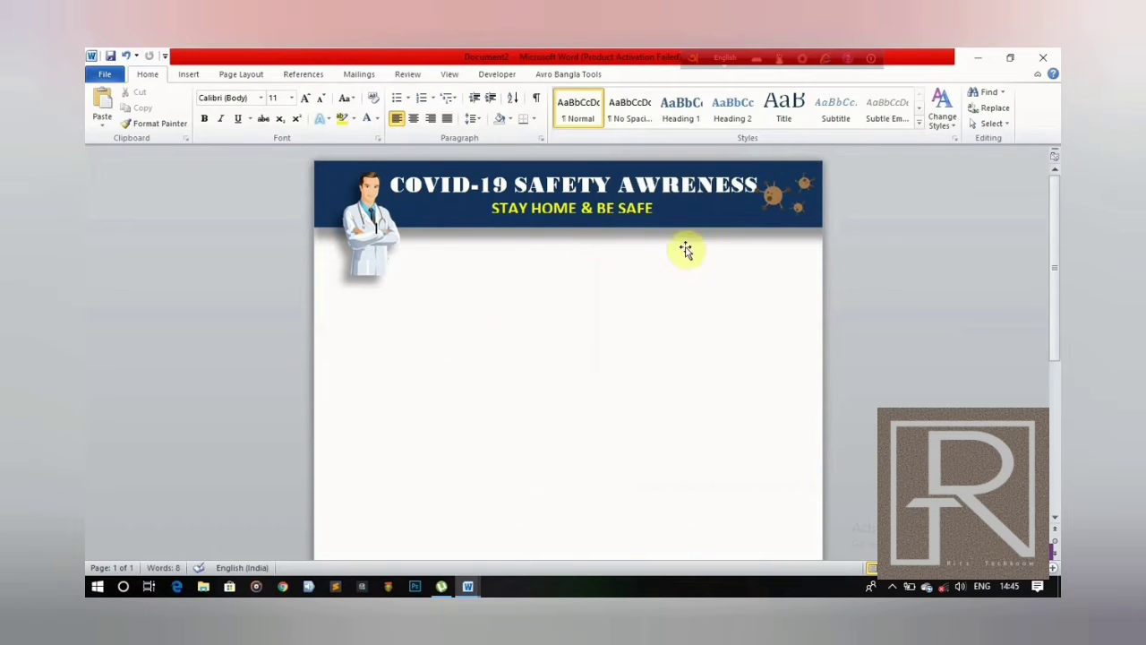
Draw a full-width text box below the banner for the DO/DON'T headings.
left_click(188, 73)
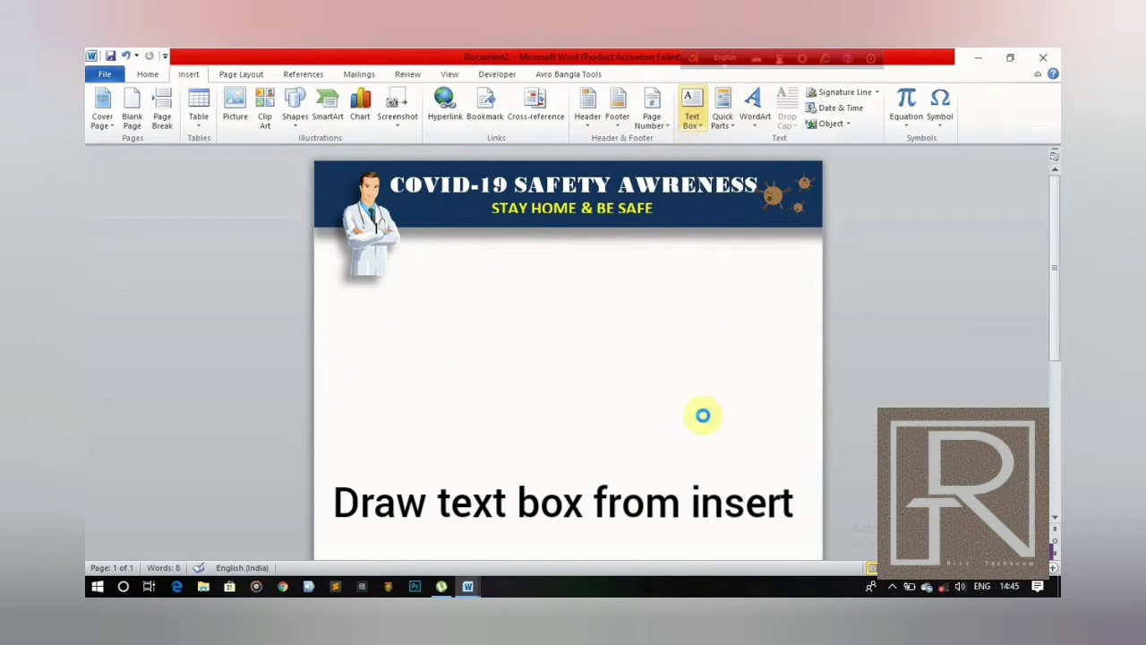
left_click(691, 107)
left_click(723, 422)
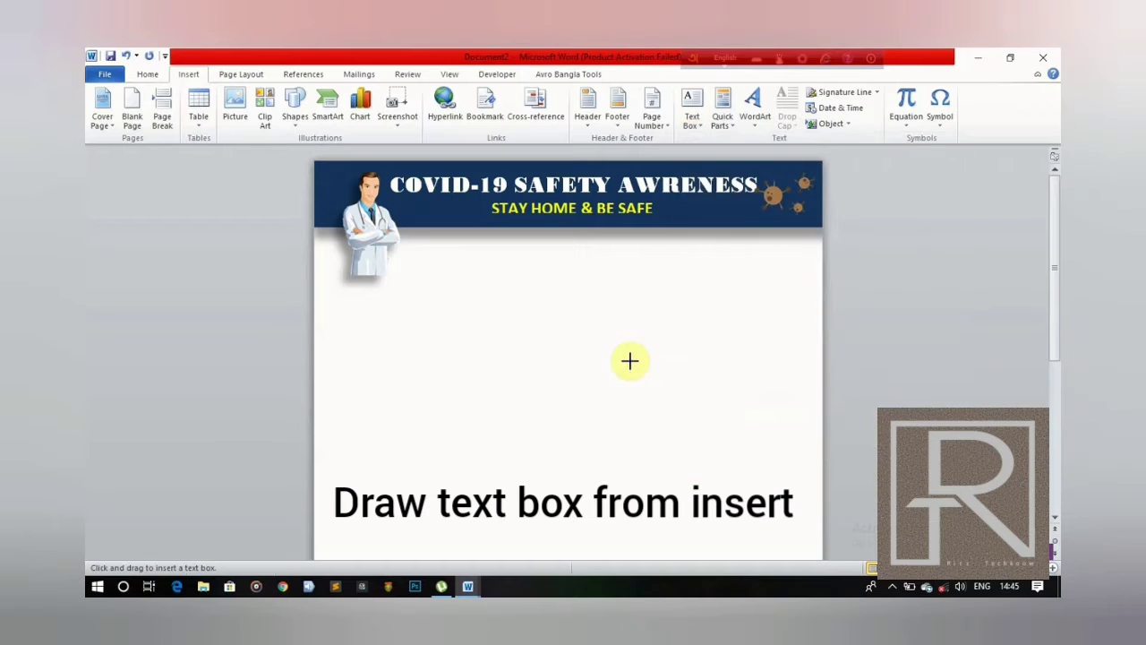
left_click_drag(391, 260, 675, 237)
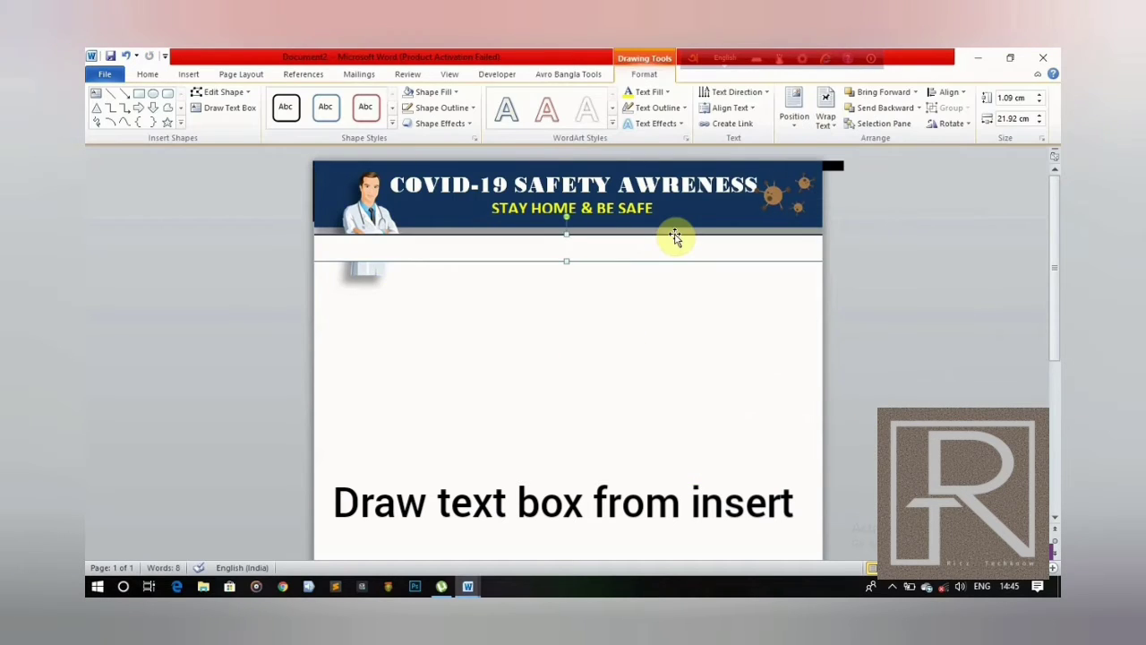
type("o")
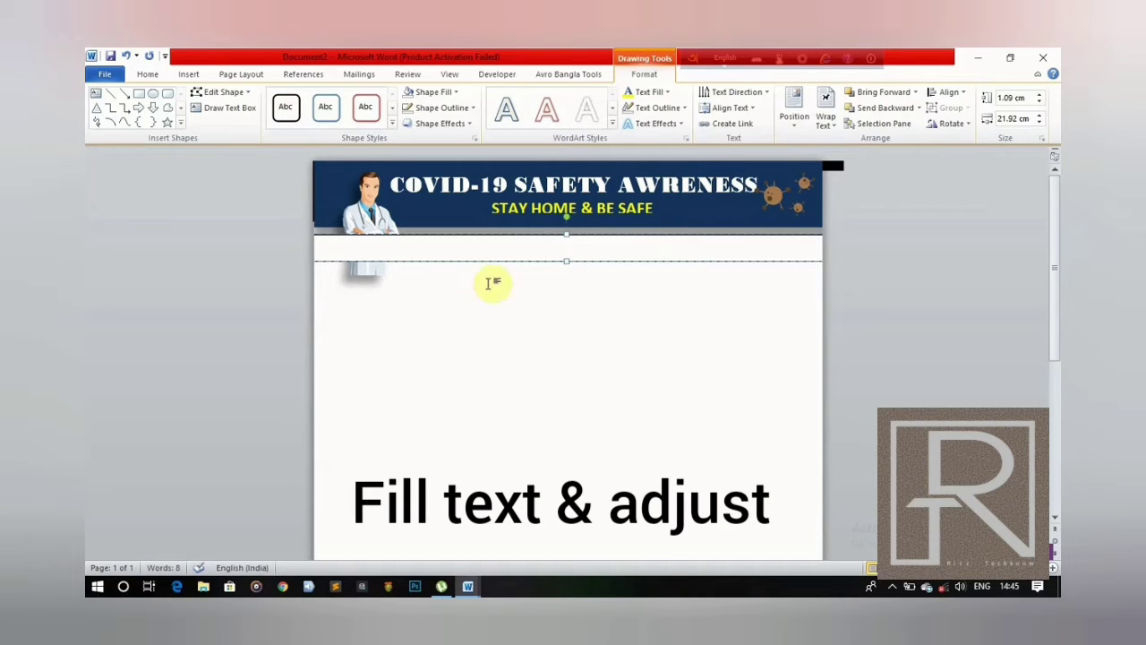
left_click(147, 73)
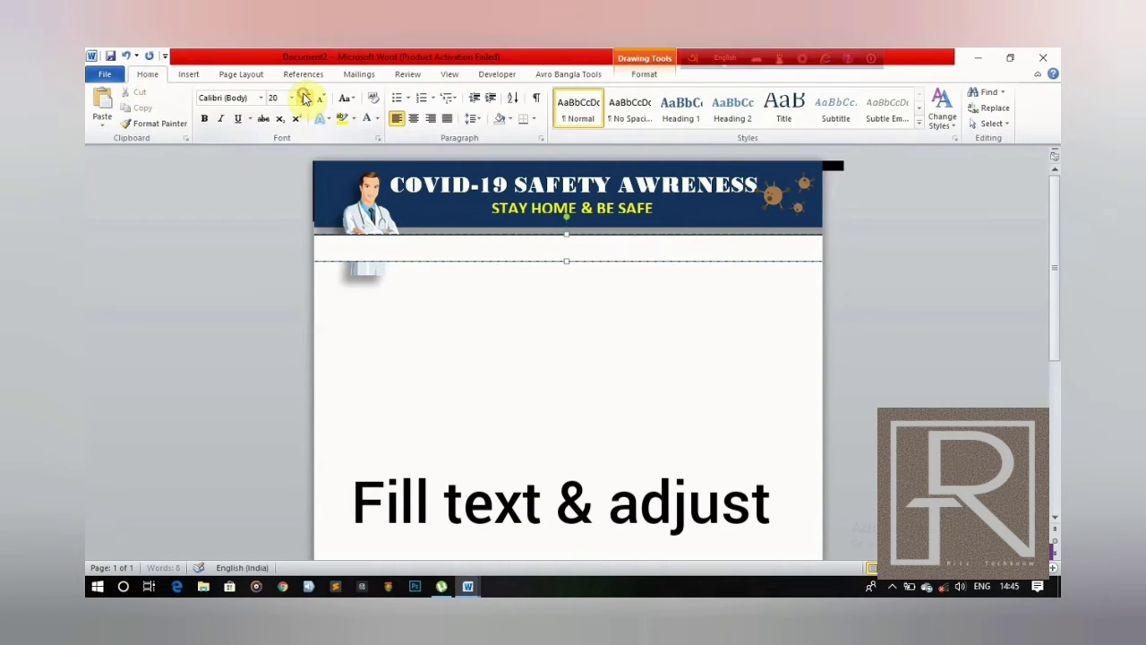
left_click_drag(350, 247, 352, 349)
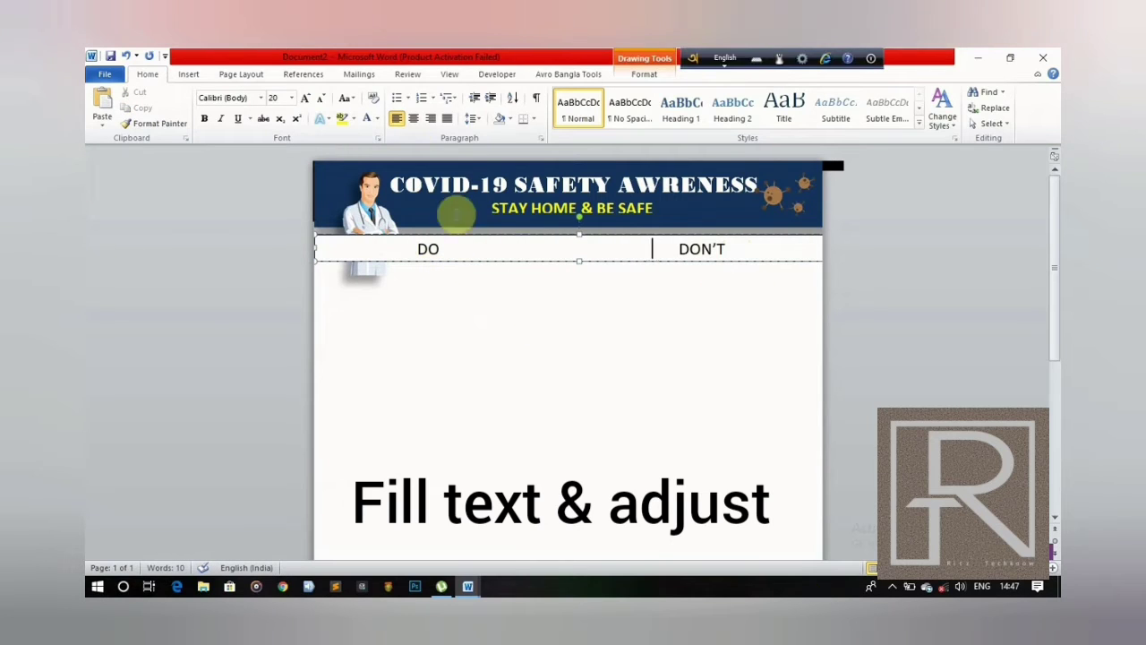
Remove the heading text box's fill and outline.
left_click(644, 74)
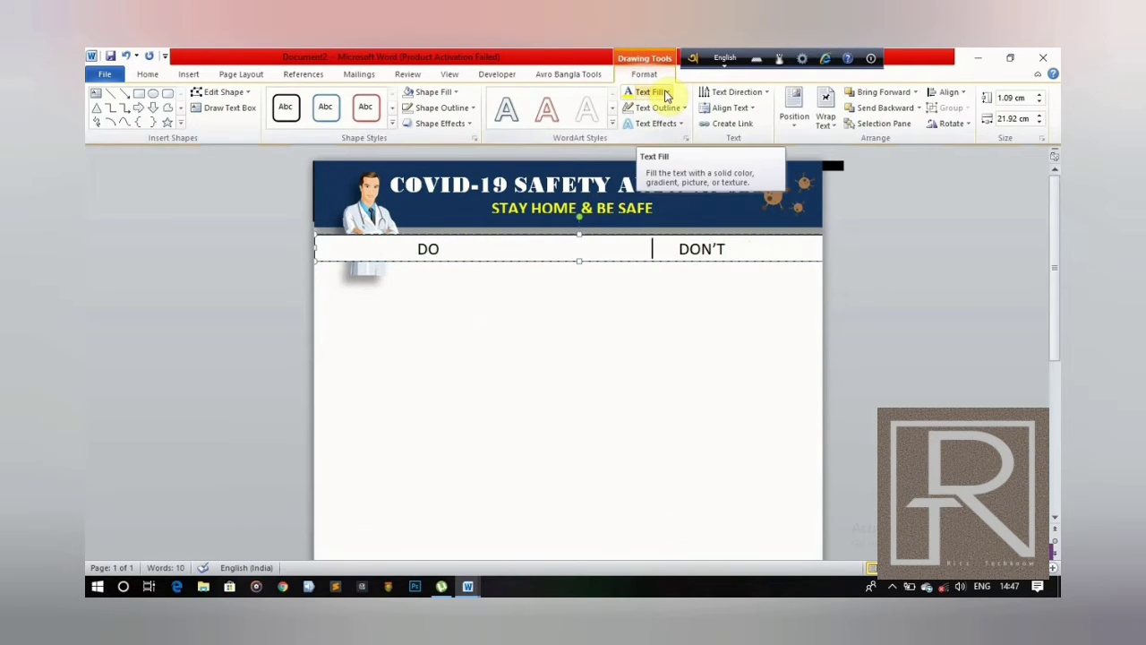
left_click(433, 92)
left_click(432, 211)
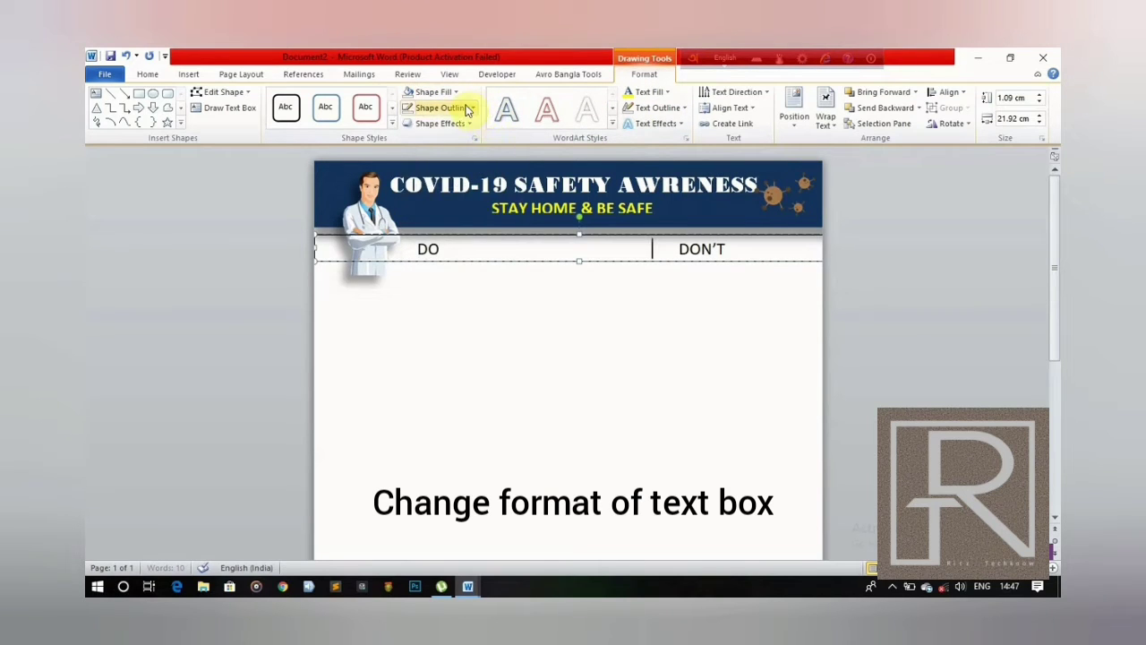
left_click(439, 108)
left_click(419, 226)
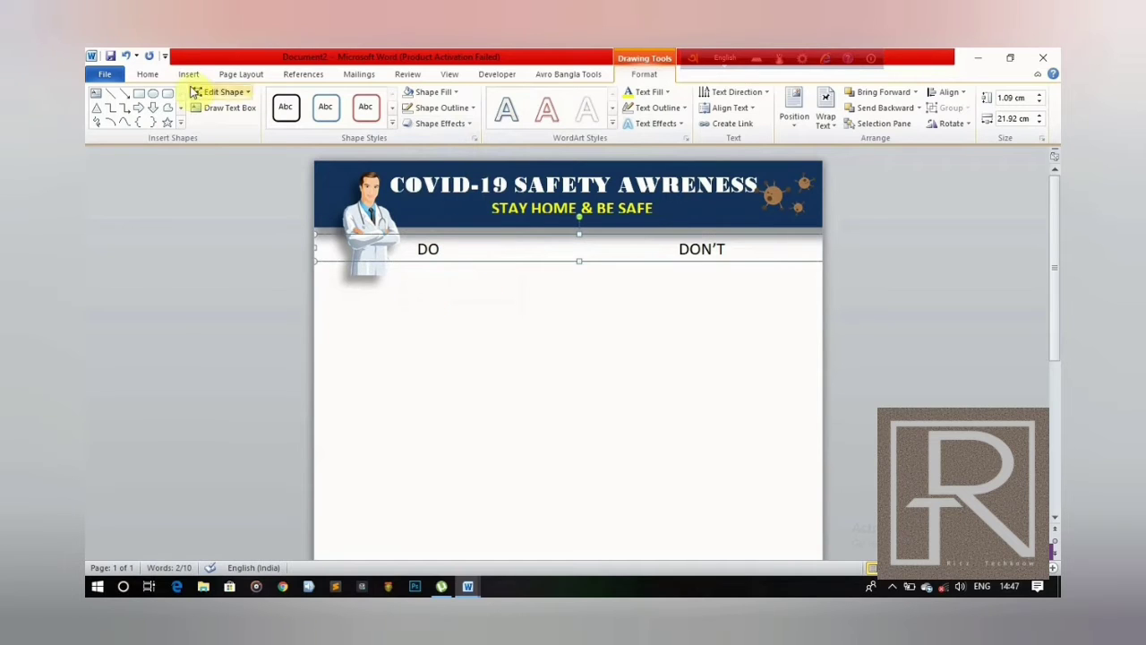
left_click(148, 75)
Set the headings in Forte at 26 pt with wavy underlines.
left_click(260, 98)
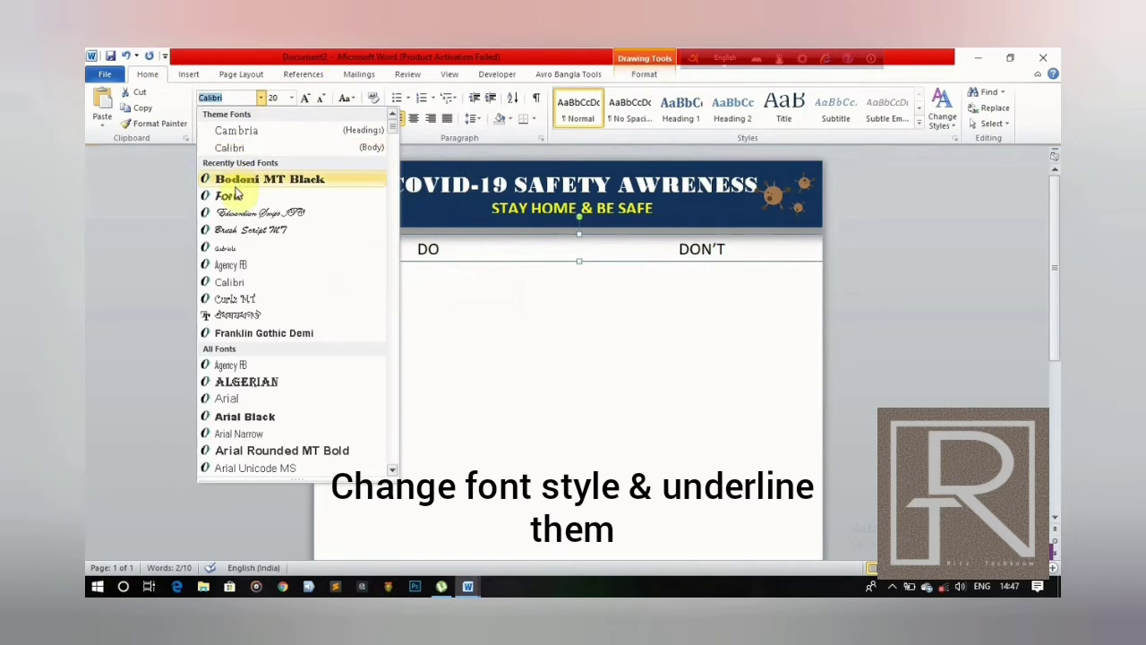
left_click(235, 196)
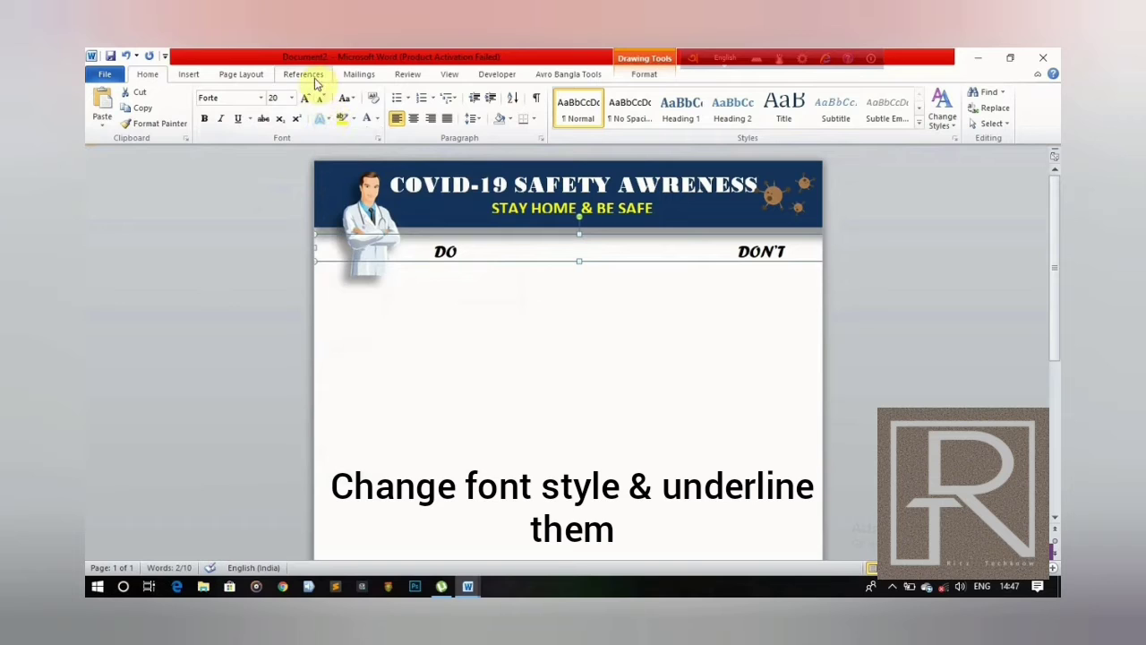
left_click(309, 104)
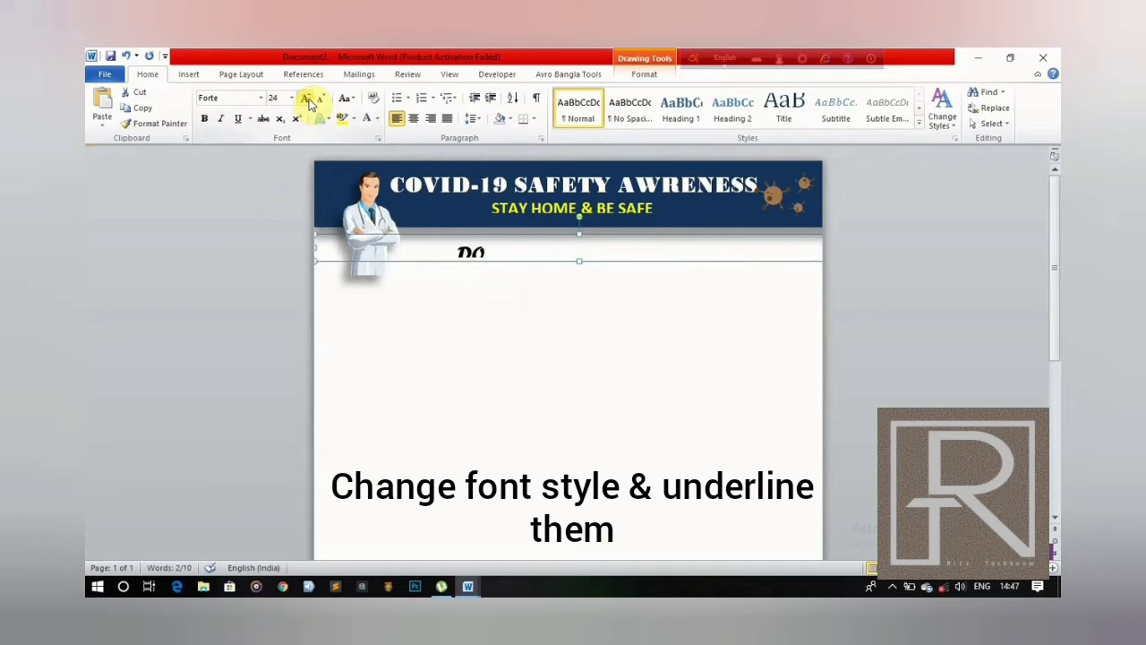
left_click(309, 103)
left_click(250, 118)
left_click(288, 267)
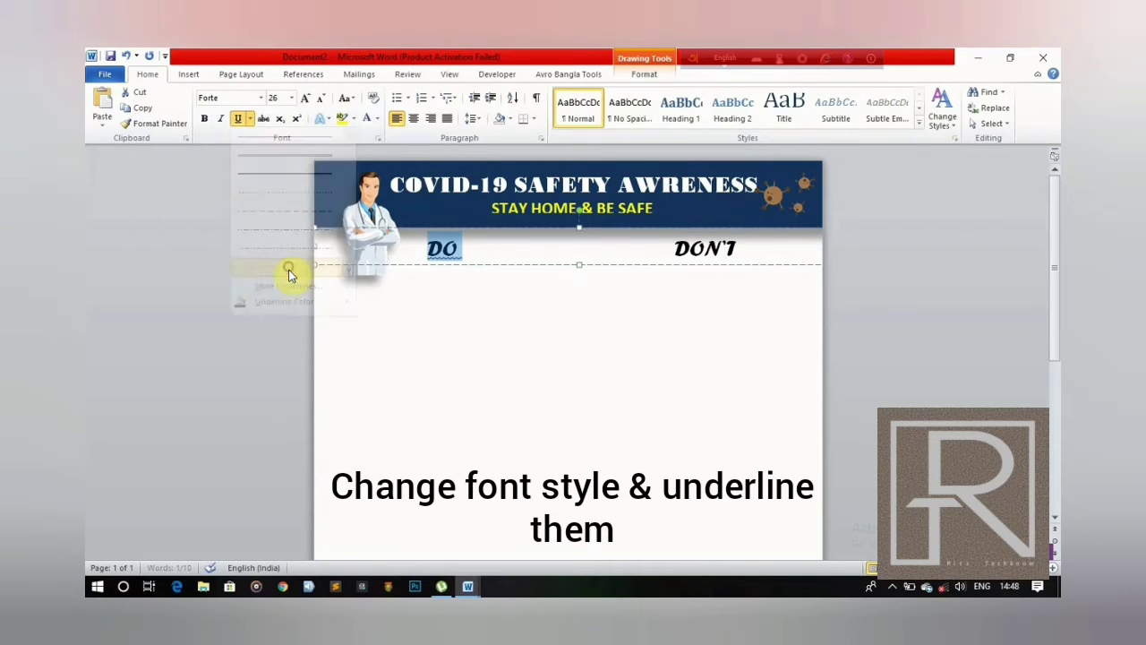
left_click_drag(740, 247, 673, 248)
left_click(250, 118)
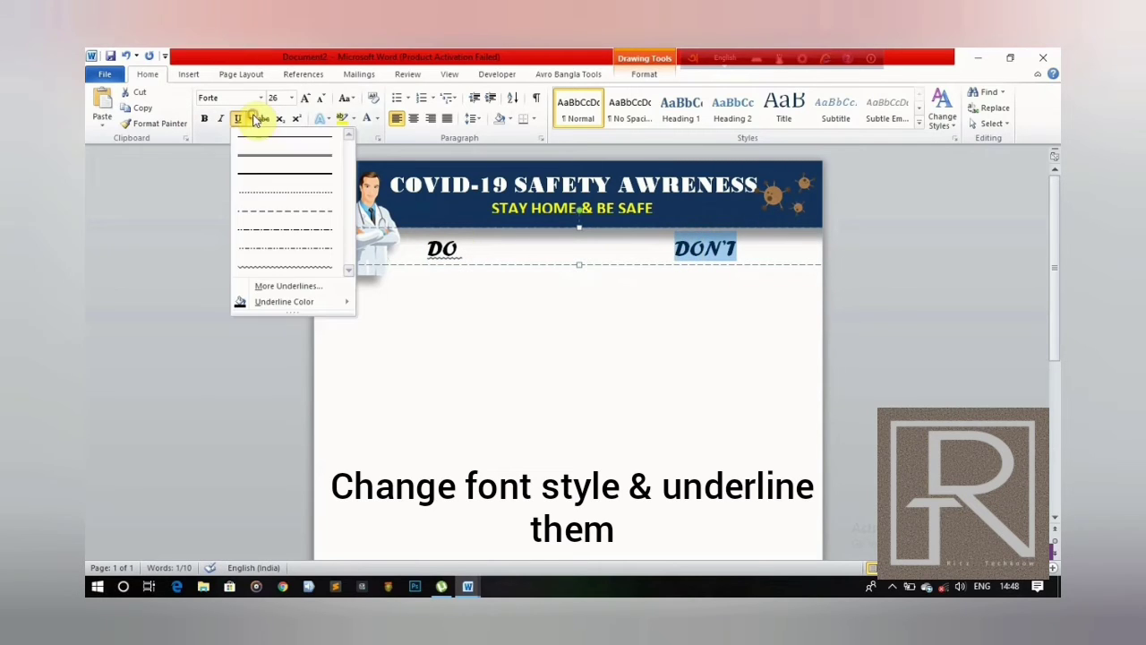
left_click(299, 269)
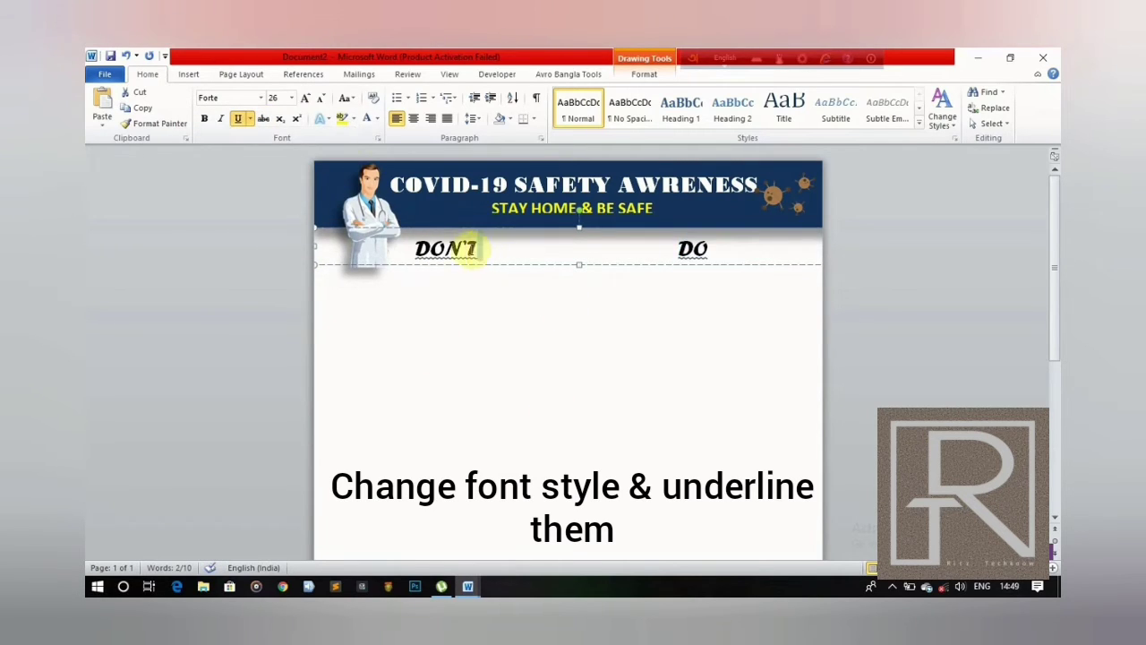
Colour DON'T red and DO green.
left_click_drag(472, 251, 413, 235)
left_click(377, 118)
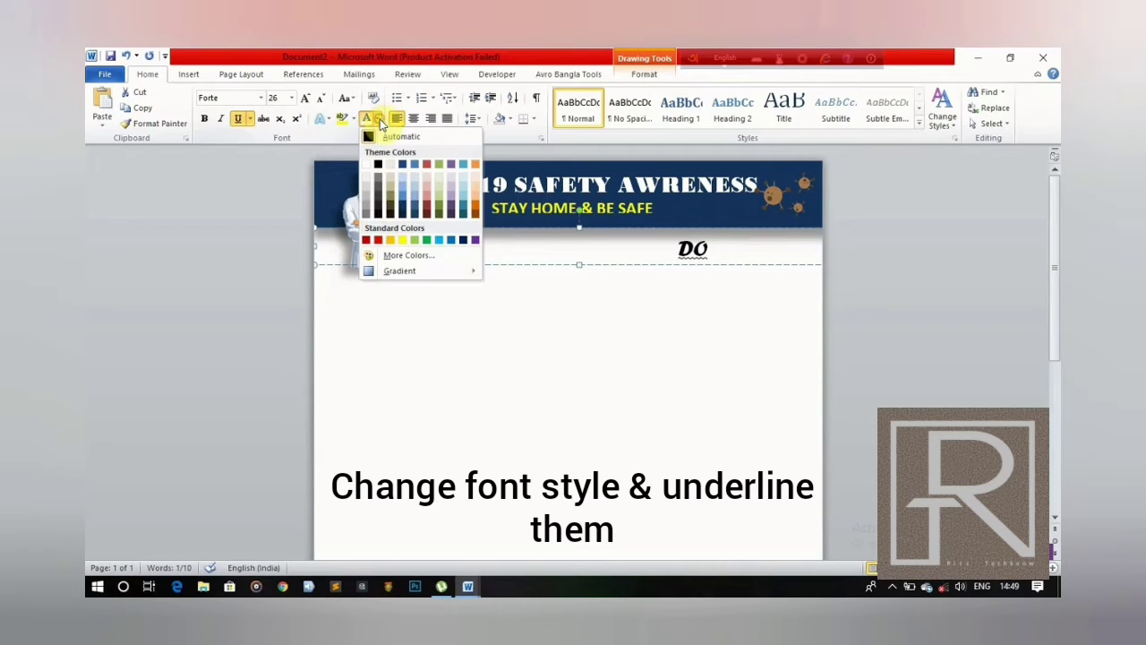
left_click(375, 238)
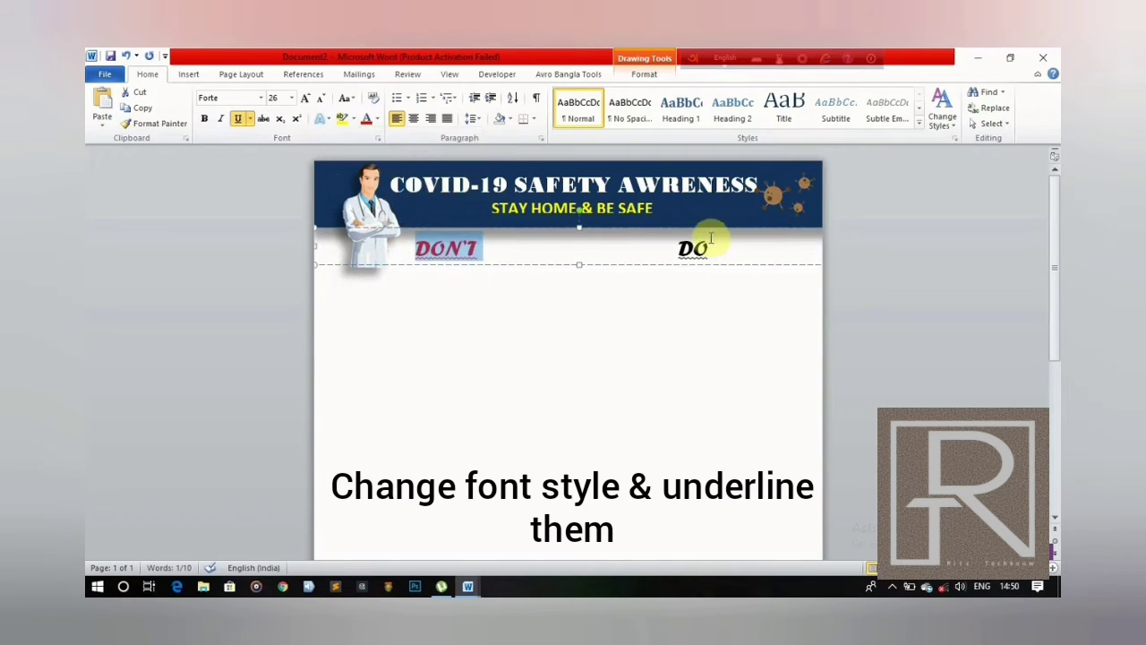
left_click_drag(712, 238, 677, 251)
left_click(377, 118)
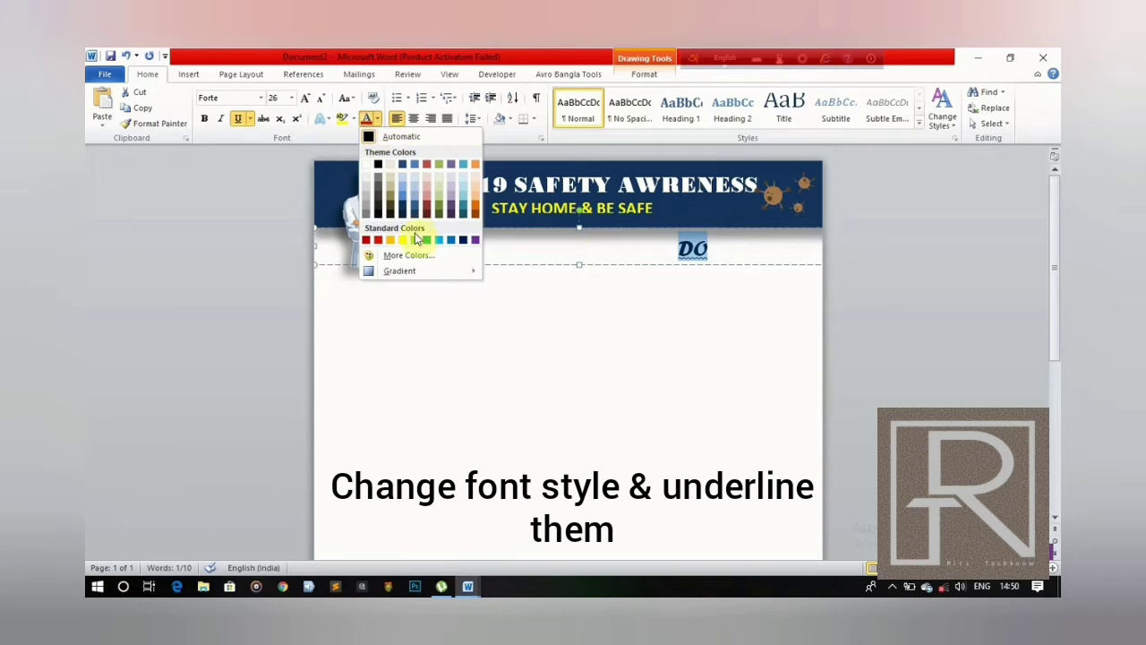
left_click(431, 238)
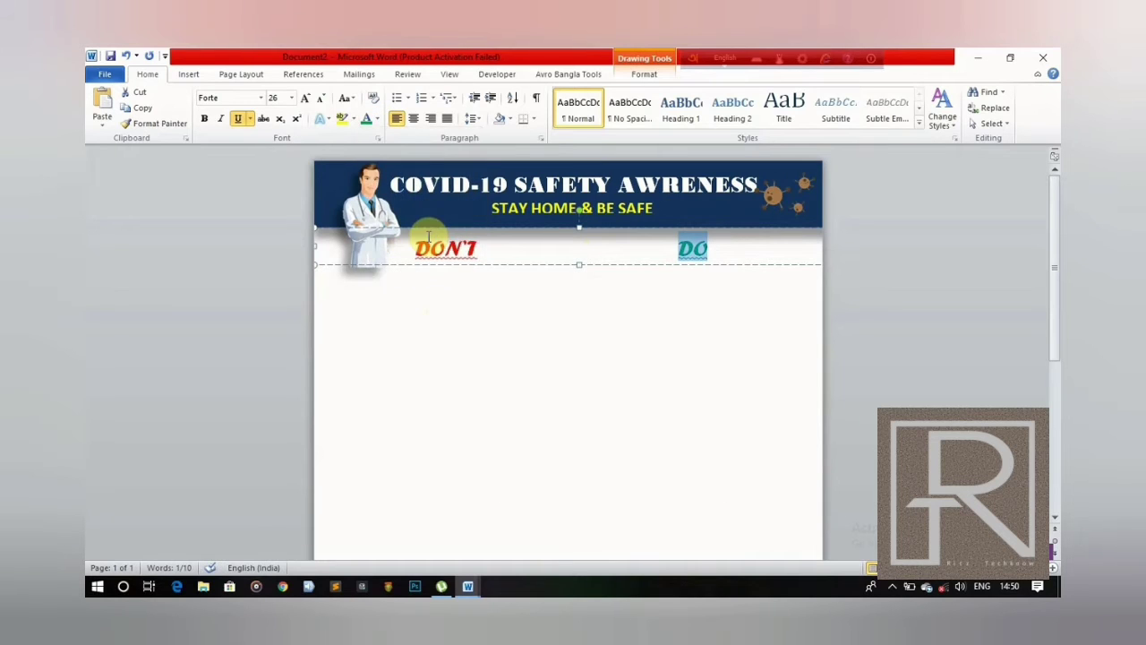
left_click(620, 357)
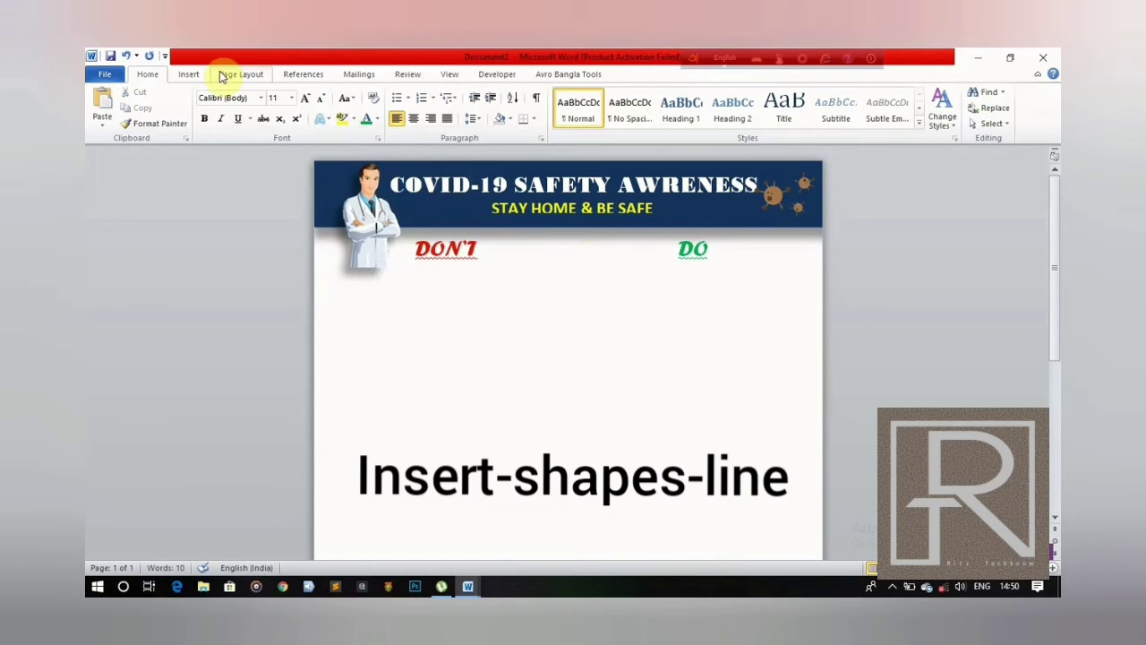
Draw a straight vertical line down the centre of the page between the columns.
left_click(188, 74)
left_click(295, 105)
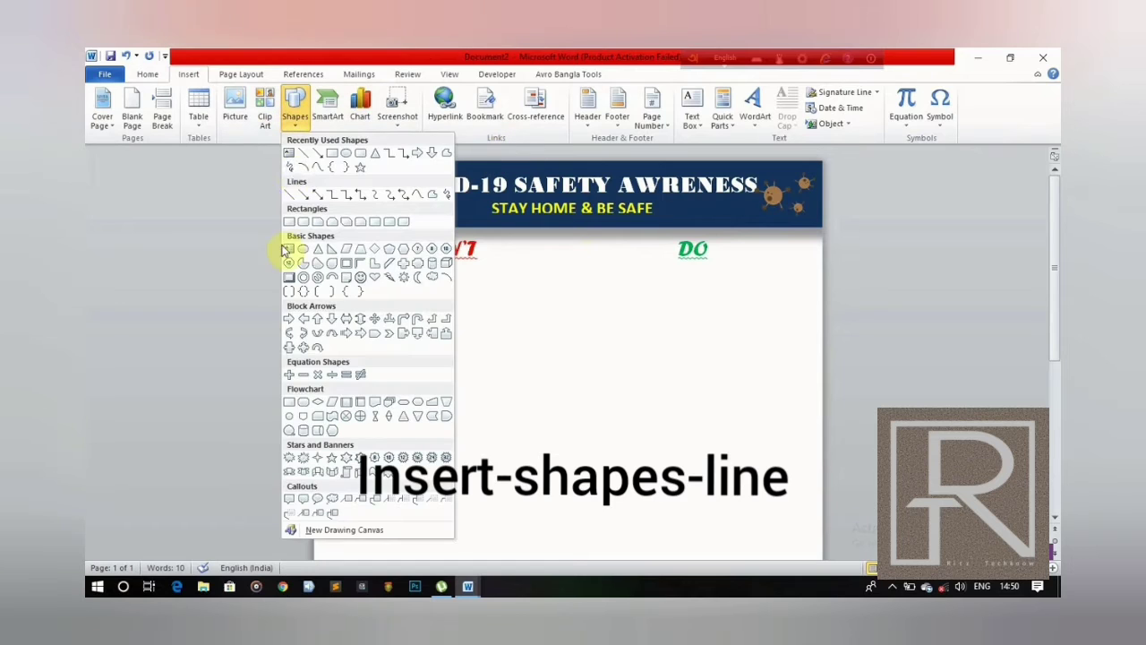
left_click(303, 154)
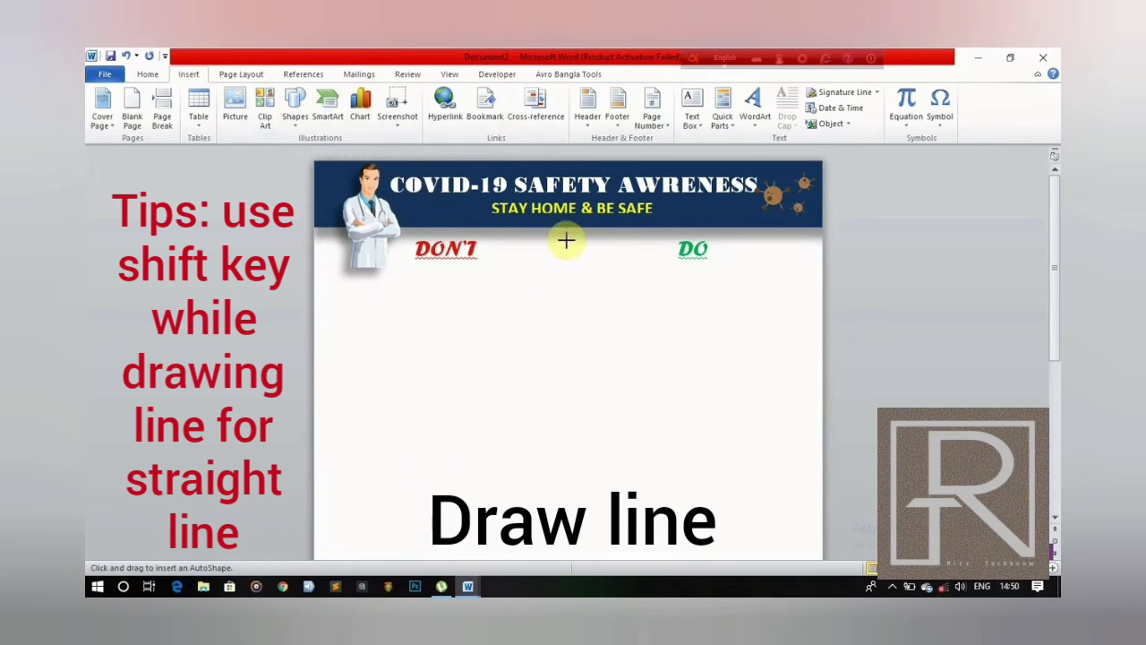
left_click_drag(569, 229, 569, 547)
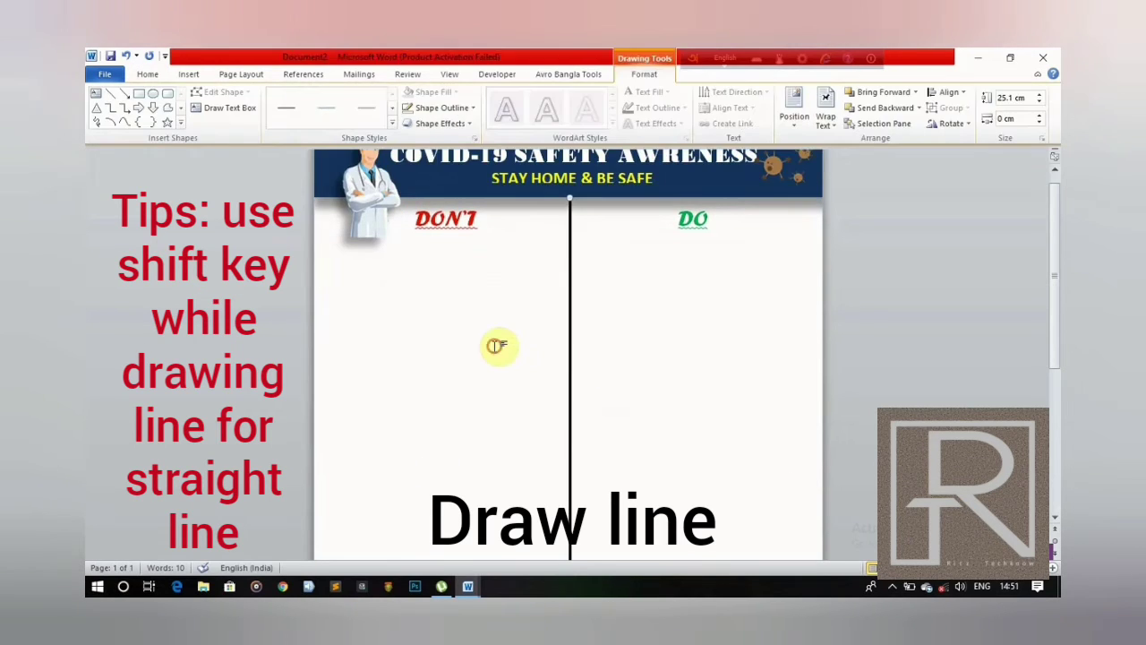
left_click(496, 343)
left_click(184, 75)
left_click(295, 105)
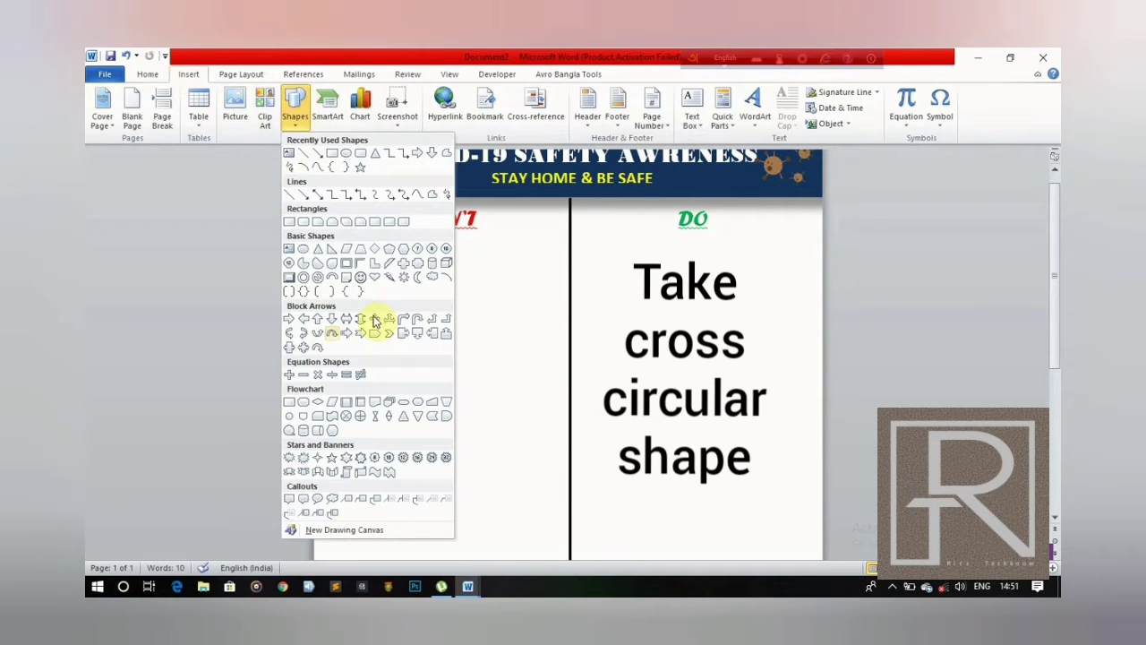
Draw a No Symbol shape under DON'T, filled black with no outline.
left_click(320, 283)
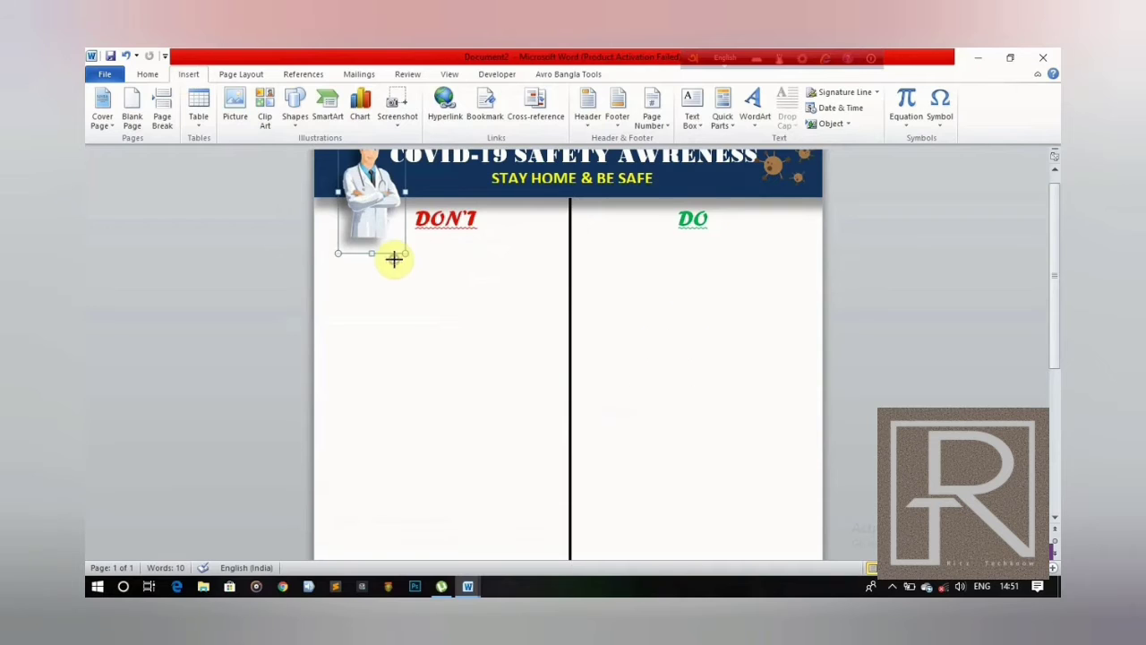
mouse_move(394, 258)
left_mouse_down()
mouse_move(475, 428)
mouse_move(470, 417)
left_mouse_up()
left_click(432, 92)
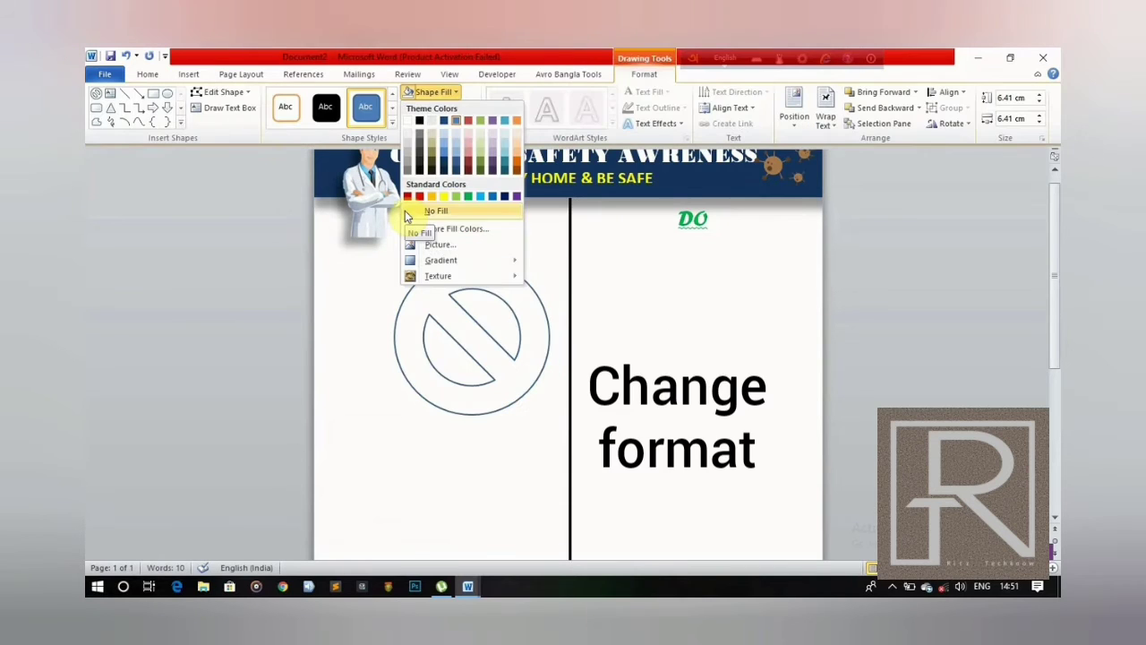
left_click(419, 126)
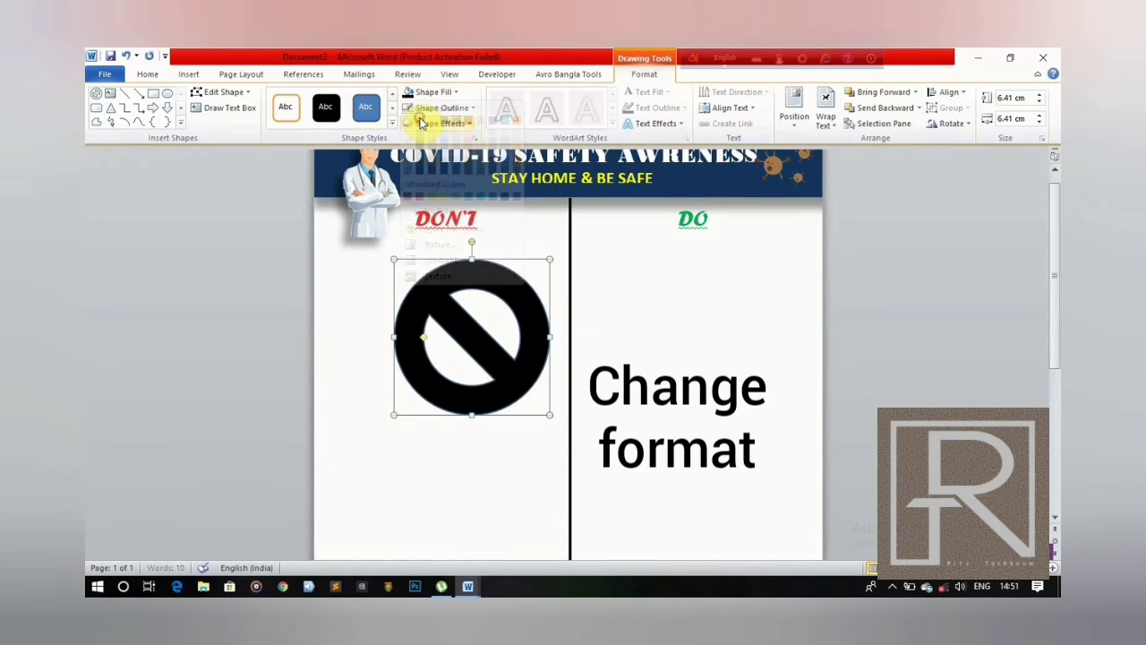
left_click(439, 107)
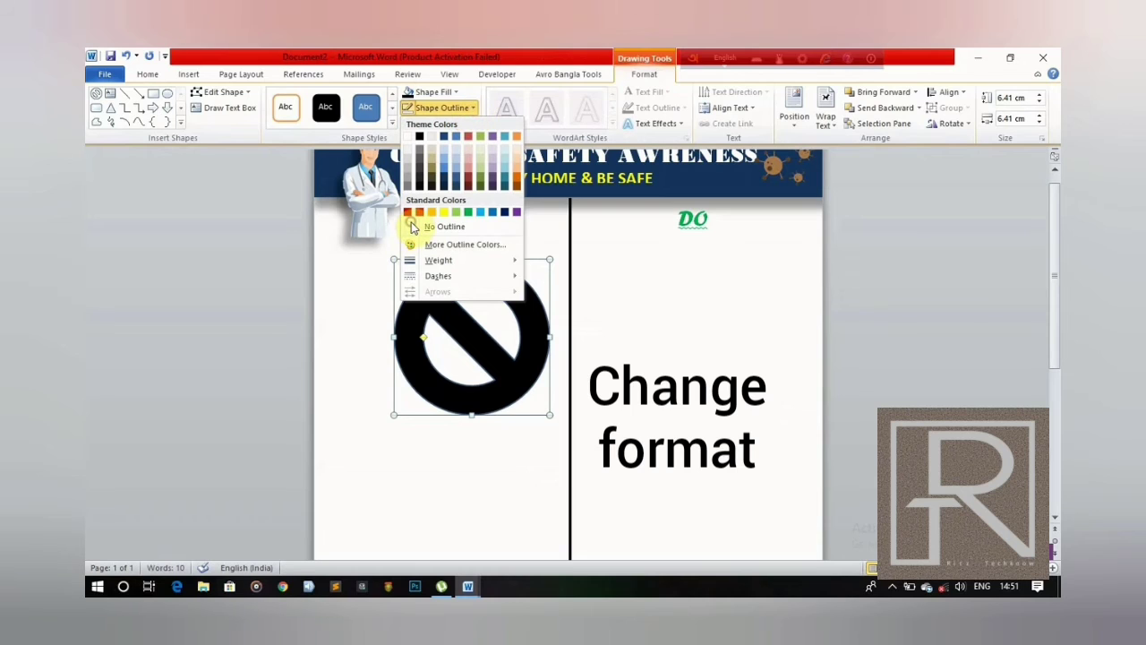
left_click(412, 227)
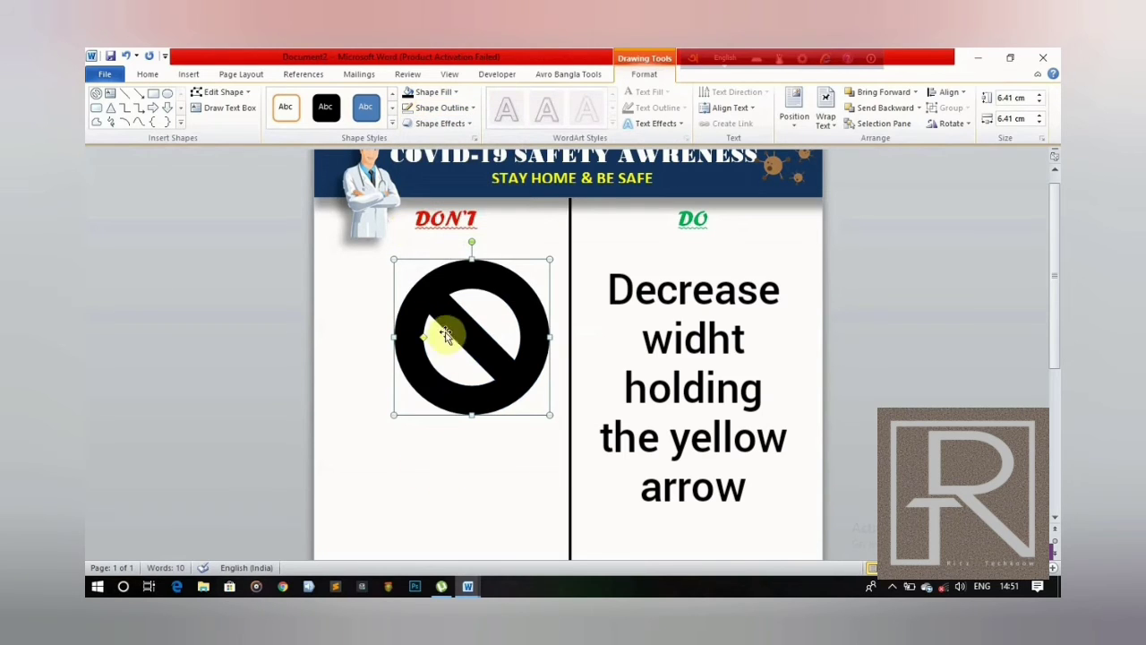
Thin the symbol's ring, flip it horizontally, resize it to 5.35 cm and move it under DON'T.
left_click_drag(424, 337, 405, 343)
left_click(949, 123)
left_click(984, 194)
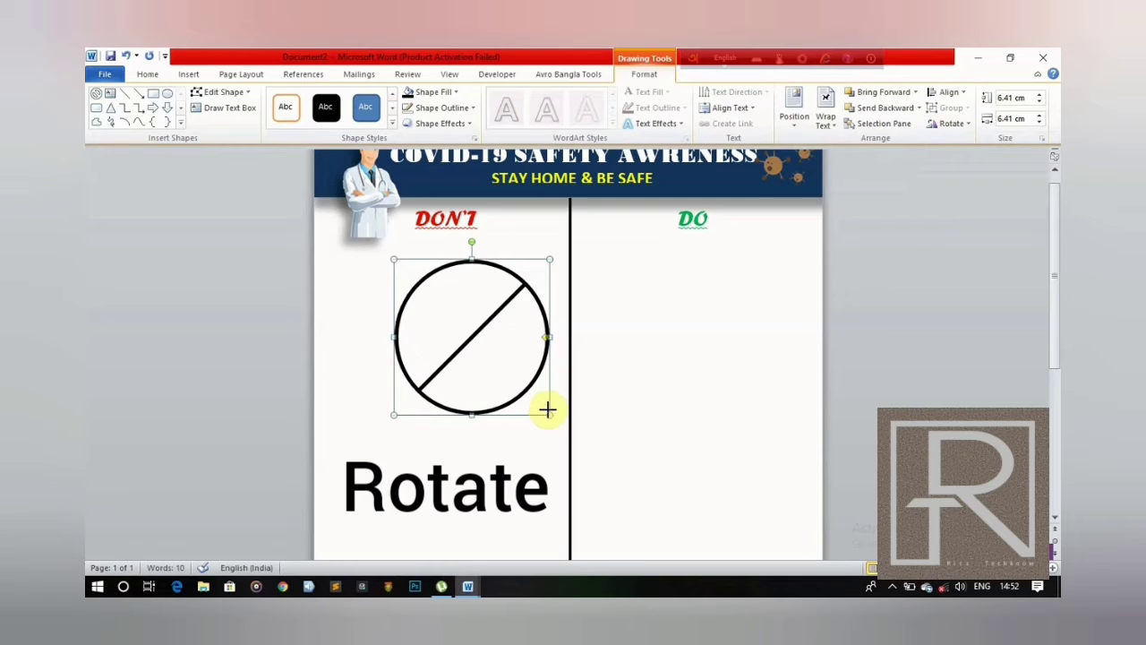
left_click_drag(548, 409, 537, 400)
mouse_move(512, 287)
left_mouse_down()
mouse_move(518, 279)
mouse_move(430, 258)
left_mouse_up()
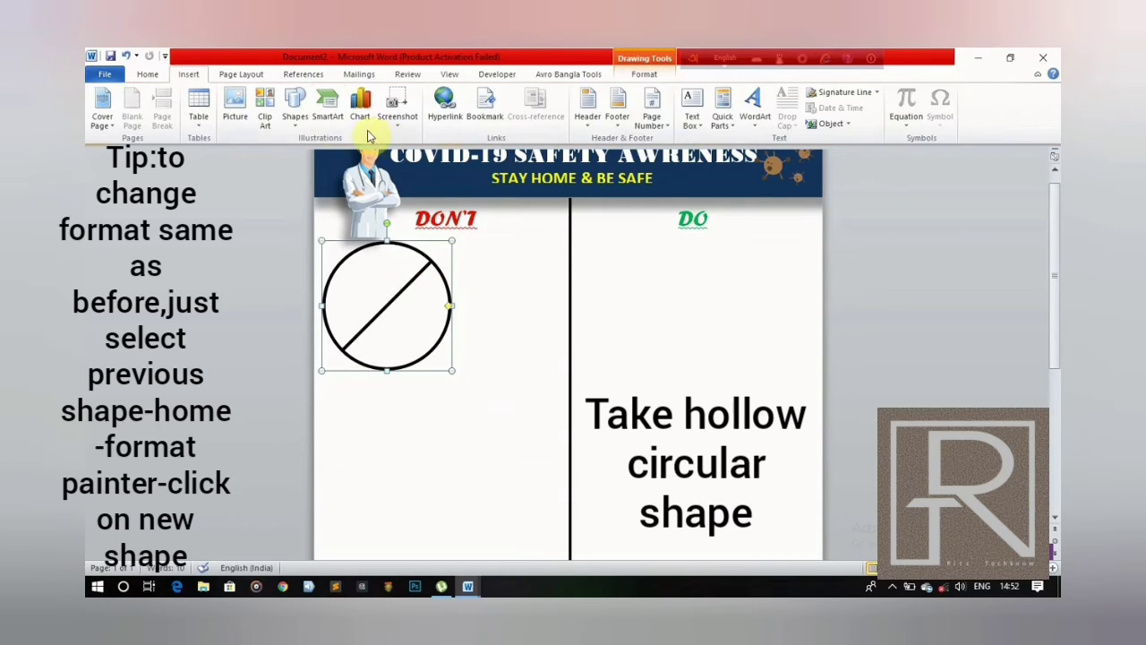
Draw a hollow circle in the DO column.
left_click(300, 106)
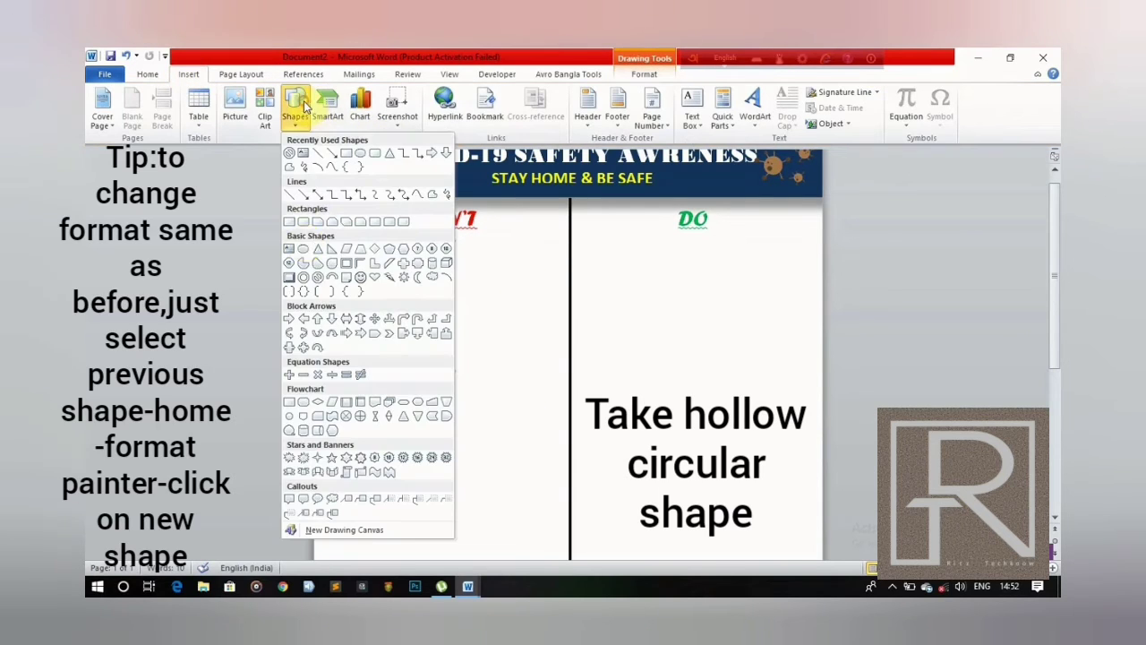
left_click(302, 279)
left_click_drag(643, 276, 777, 410)
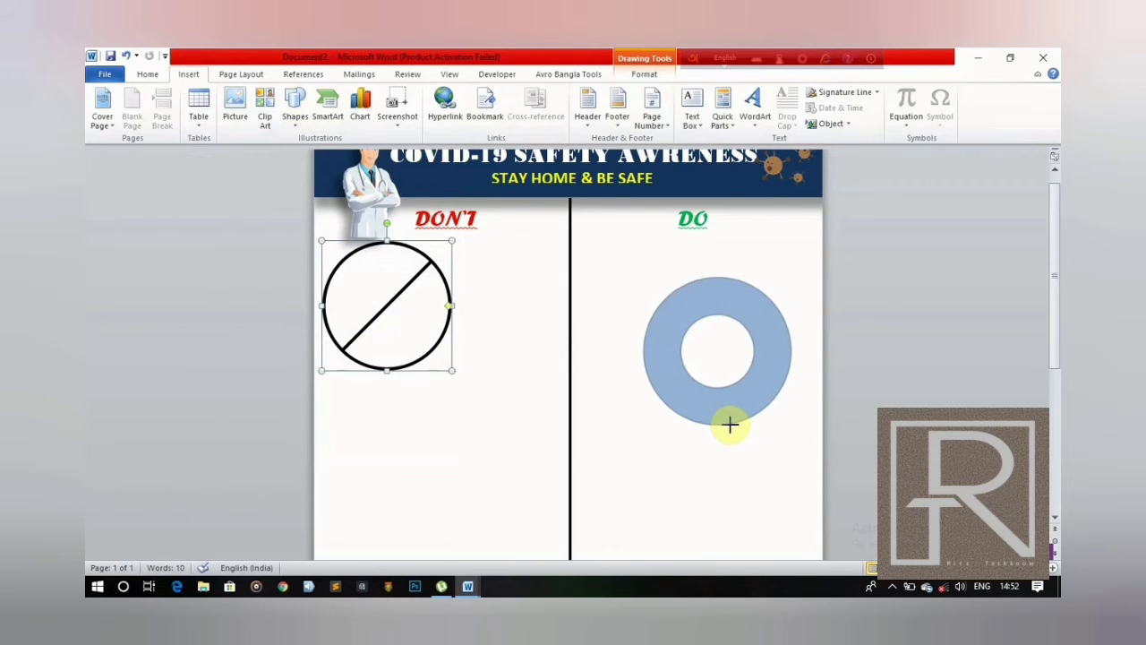
Copy the DON'T circle's black outline onto the new DO circle with Format Painter.
left_click(421, 268)
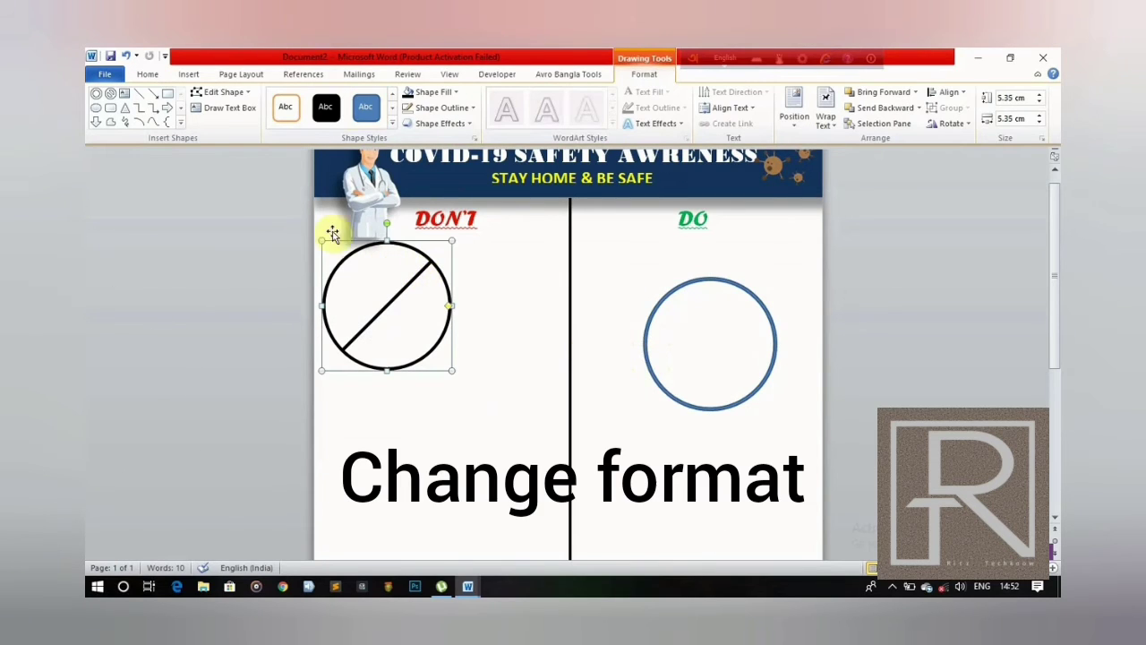
left_click(156, 77)
left_click(153, 123)
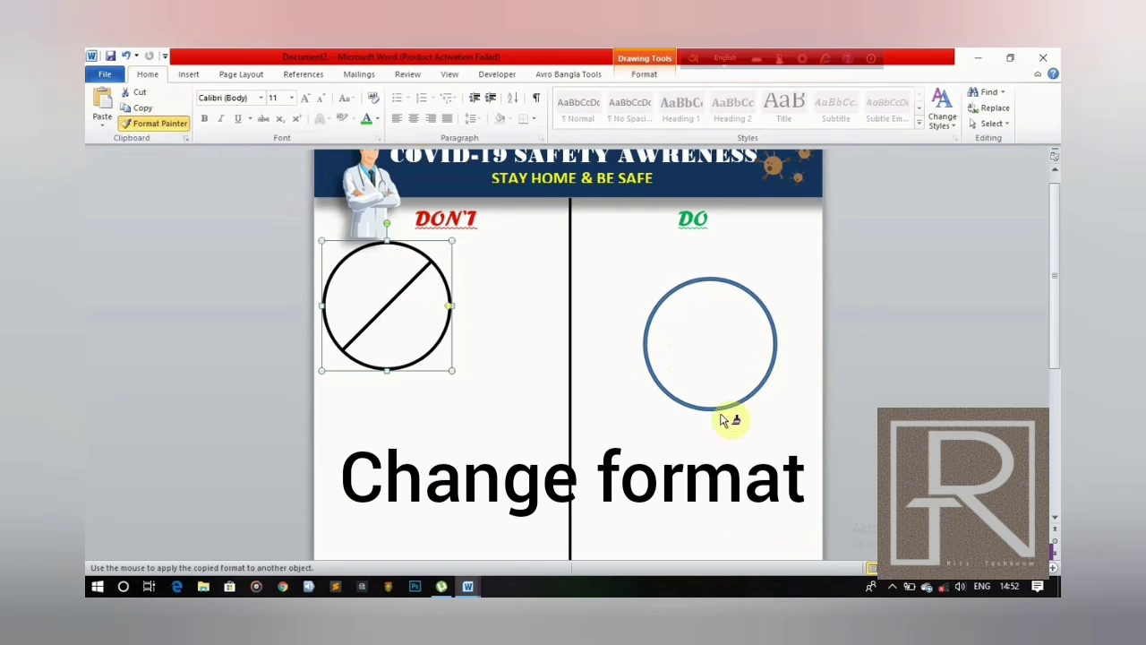
left_click(756, 296)
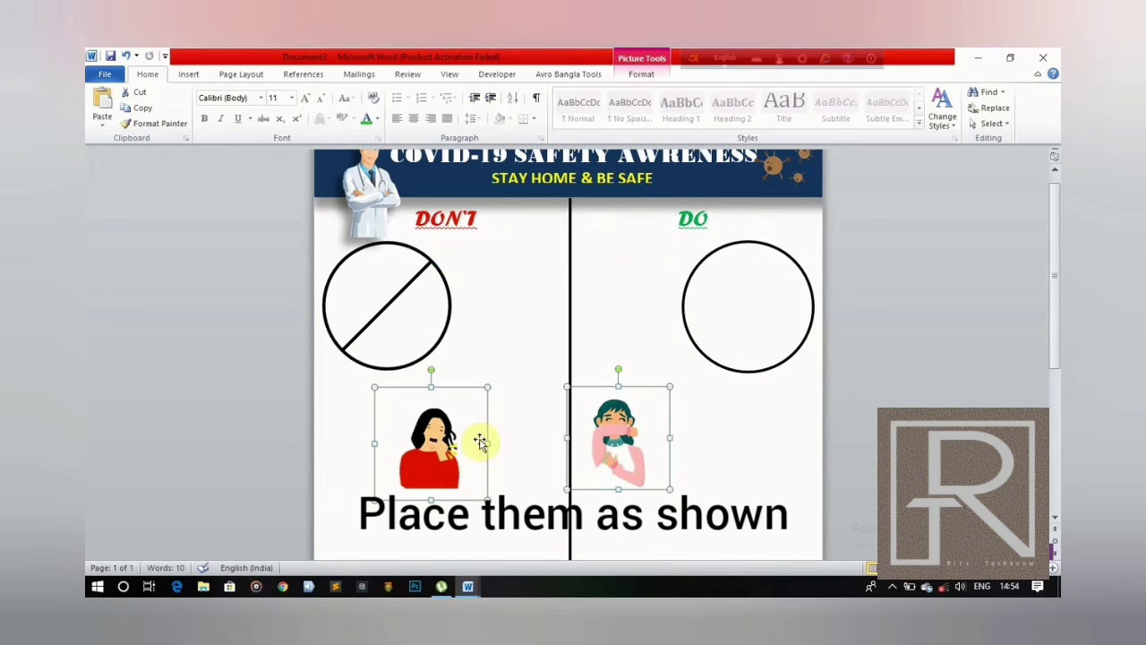
Move the red-shirted woman picture into the DON'T circle and enlarge it to fill the circle.
left_click(532, 381)
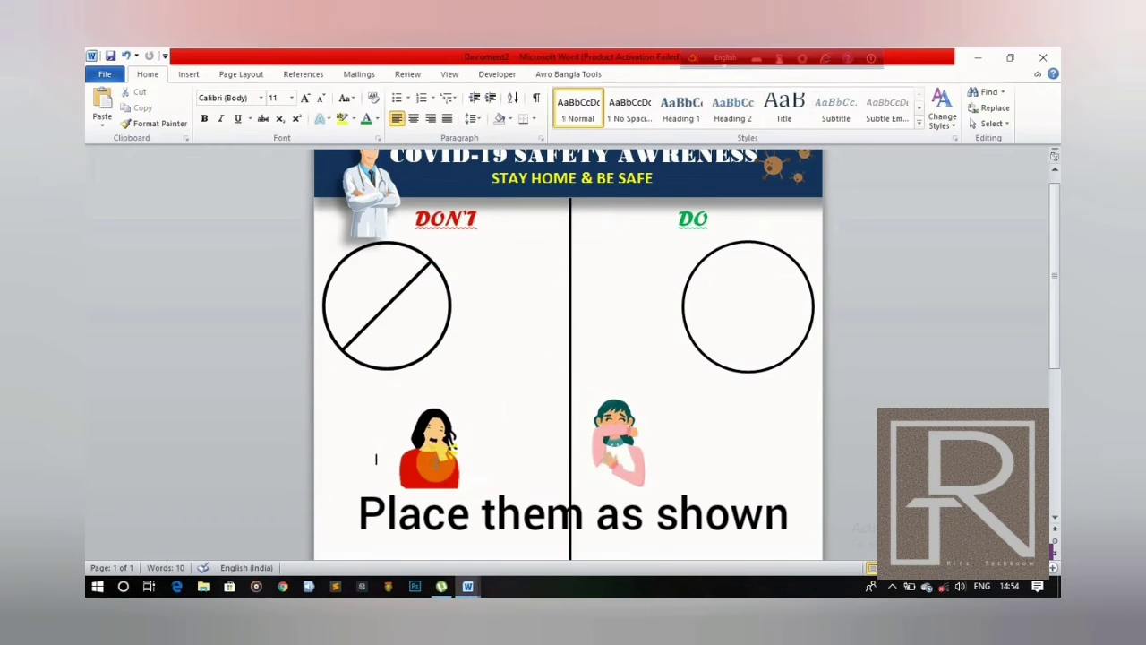
left_click_drag(434, 445, 394, 309)
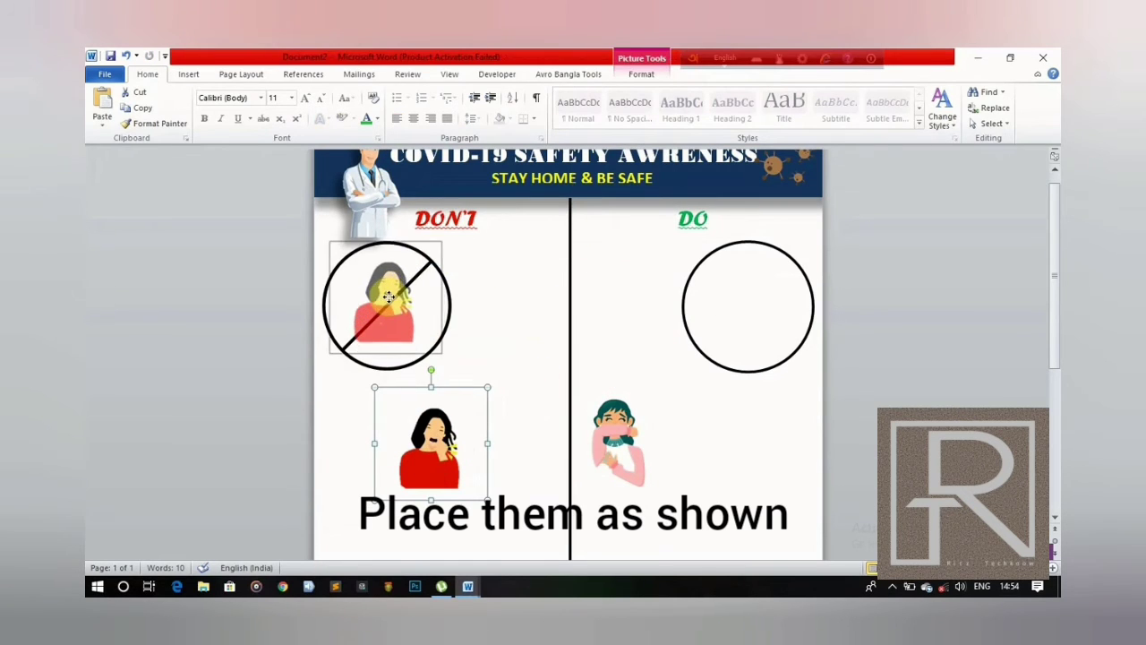
left_click_drag(445, 358, 448, 369)
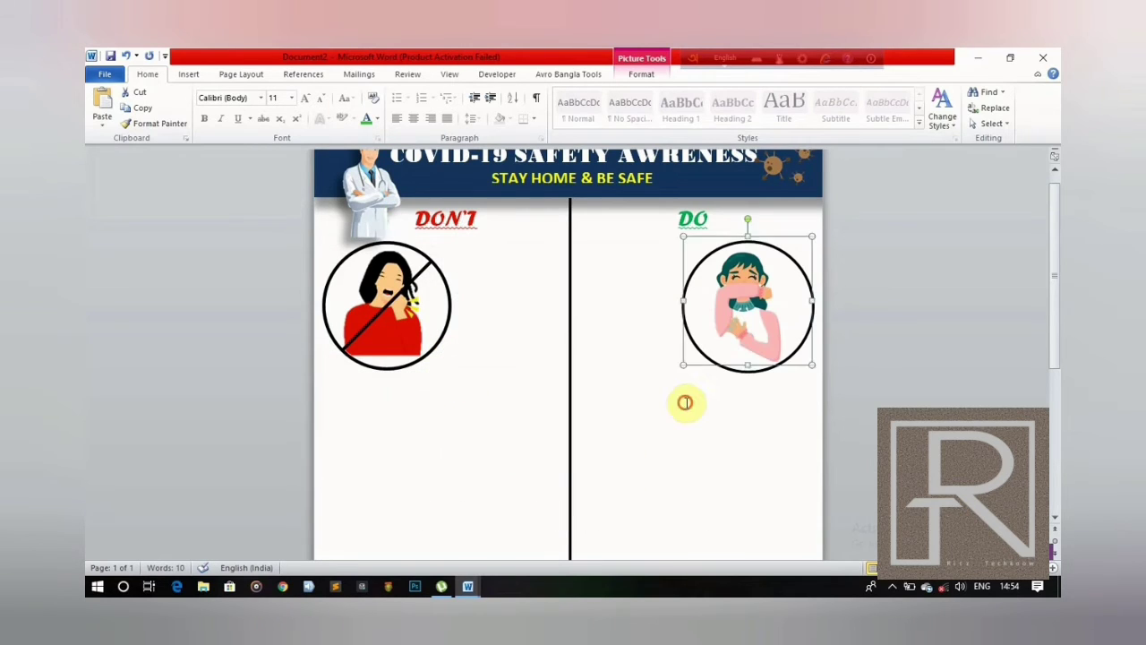
Draw a rectangular callout between the two pictures.
left_click(685, 402)
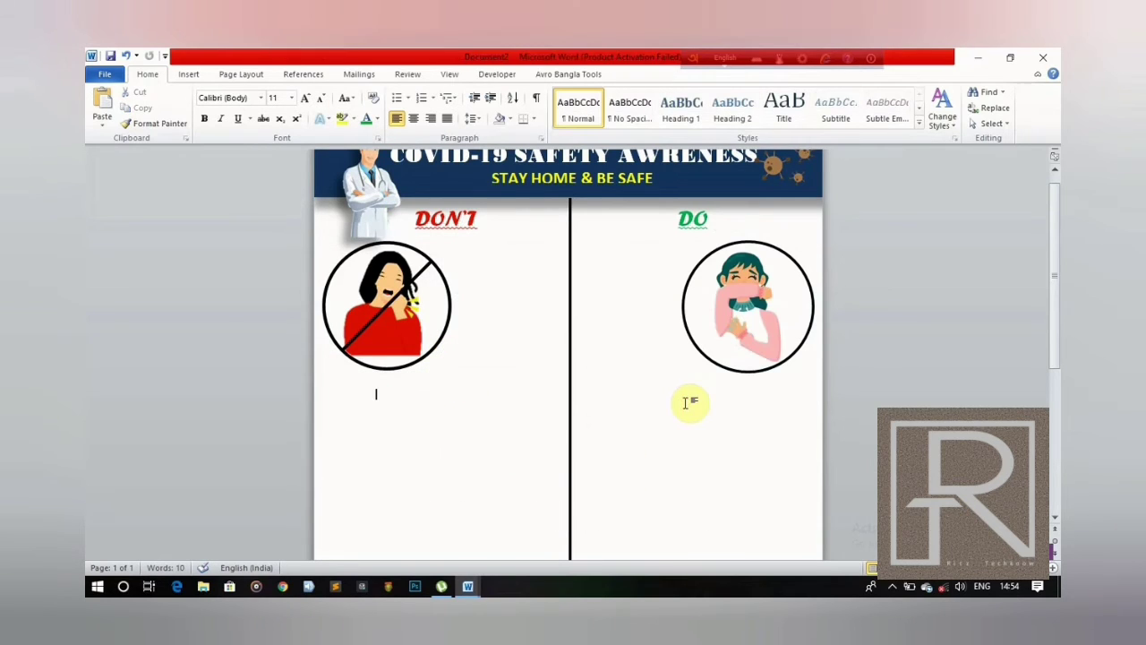
left_click(188, 74)
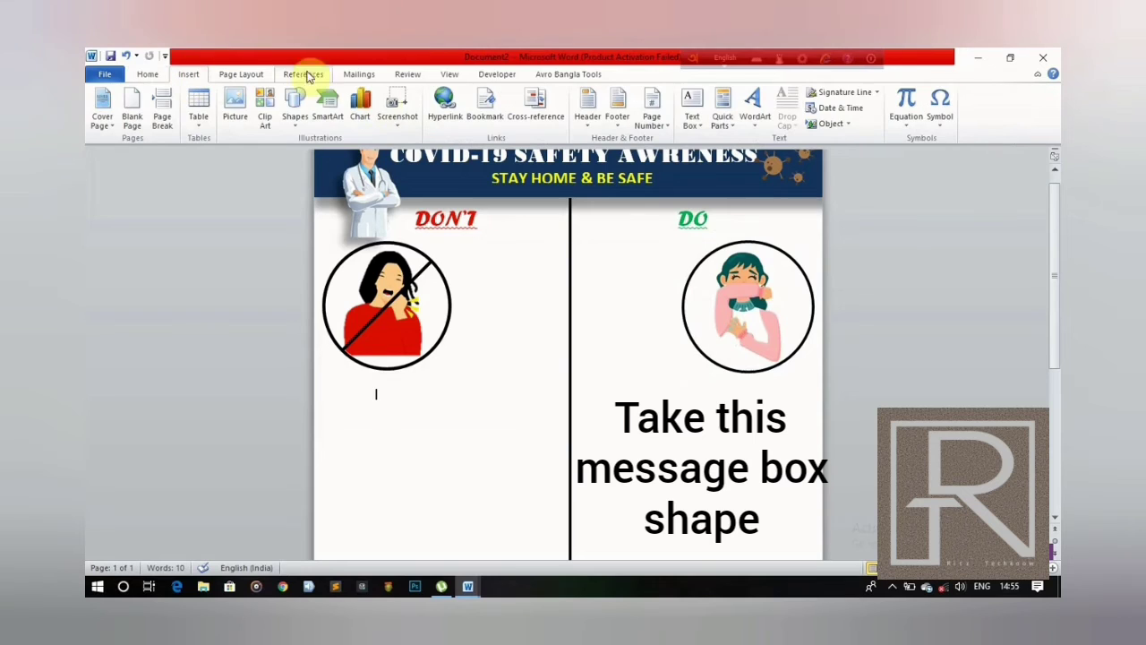
left_click(296, 105)
left_click(289, 504)
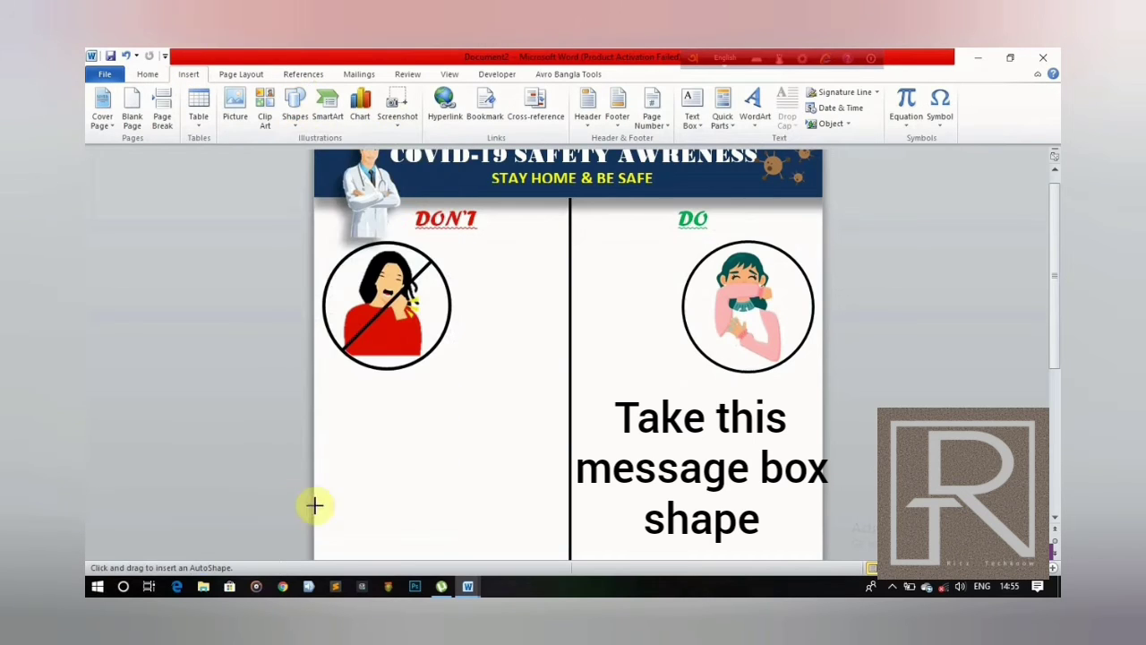
left_click_drag(486, 283, 609, 351)
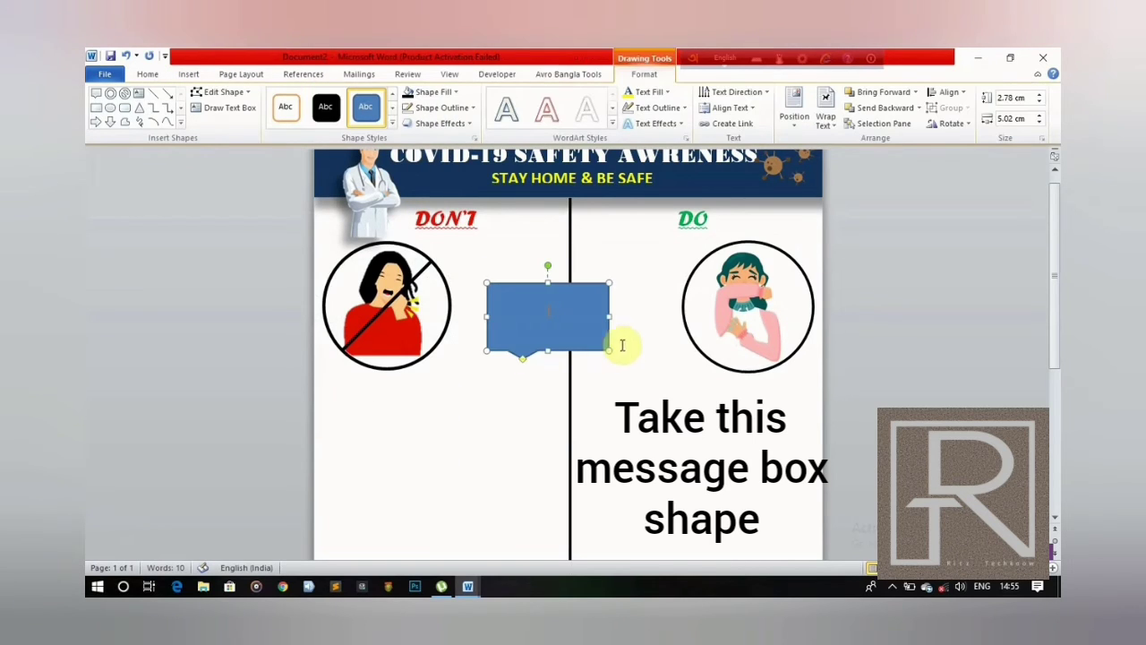
Fill the callout grey, remove its outline, and point its tail left at the DON'T picture.
left_click(439, 92)
left_click(406, 172)
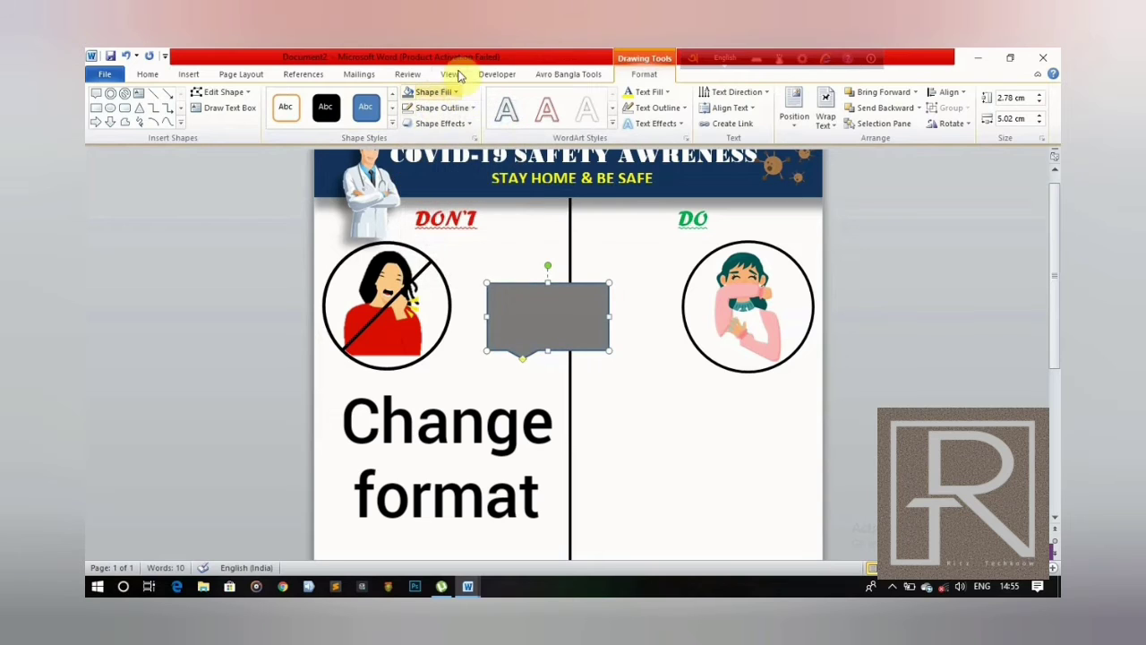
left_click(465, 107)
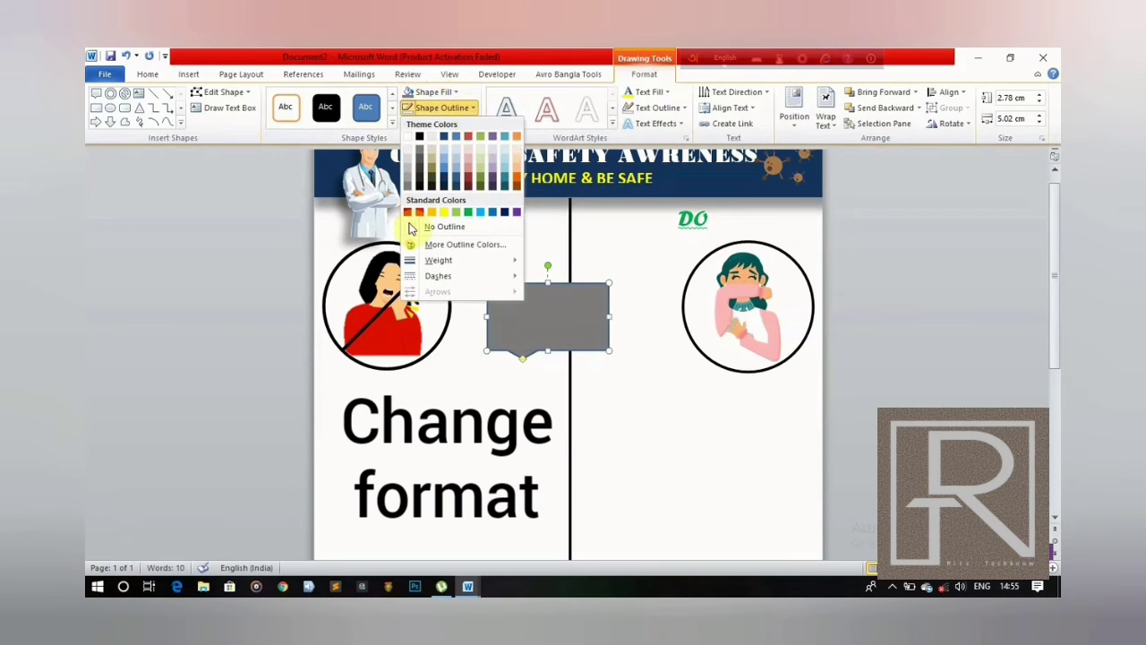
left_click(438, 226)
left_click_drag(522, 358, 522, 280)
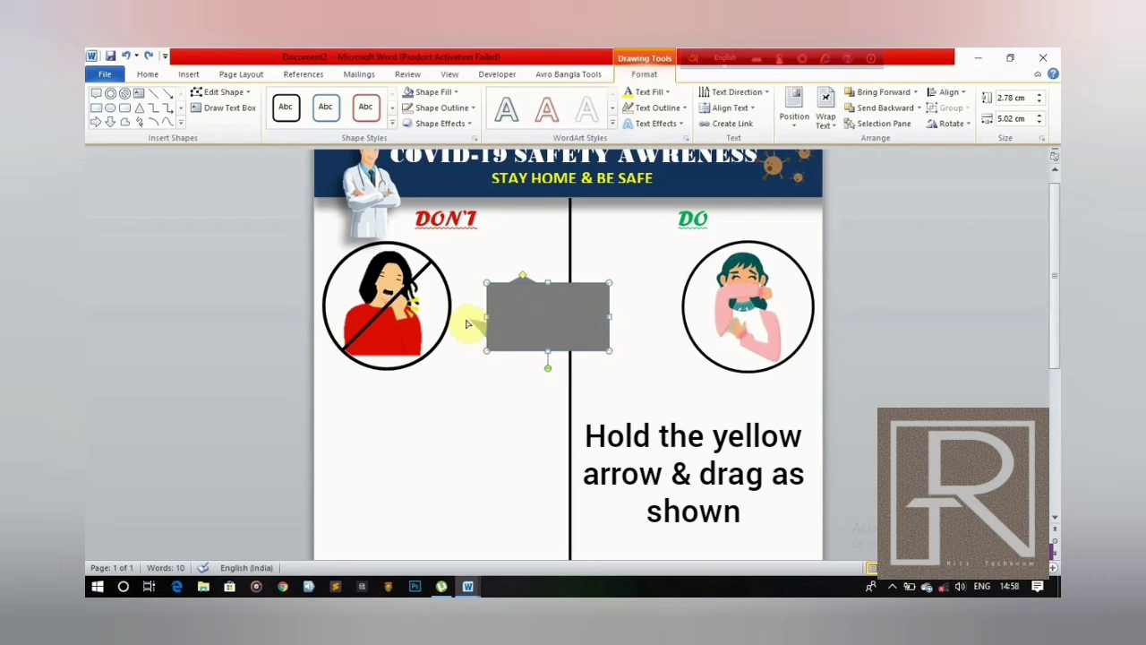
left_click_drag(467, 323, 468, 318)
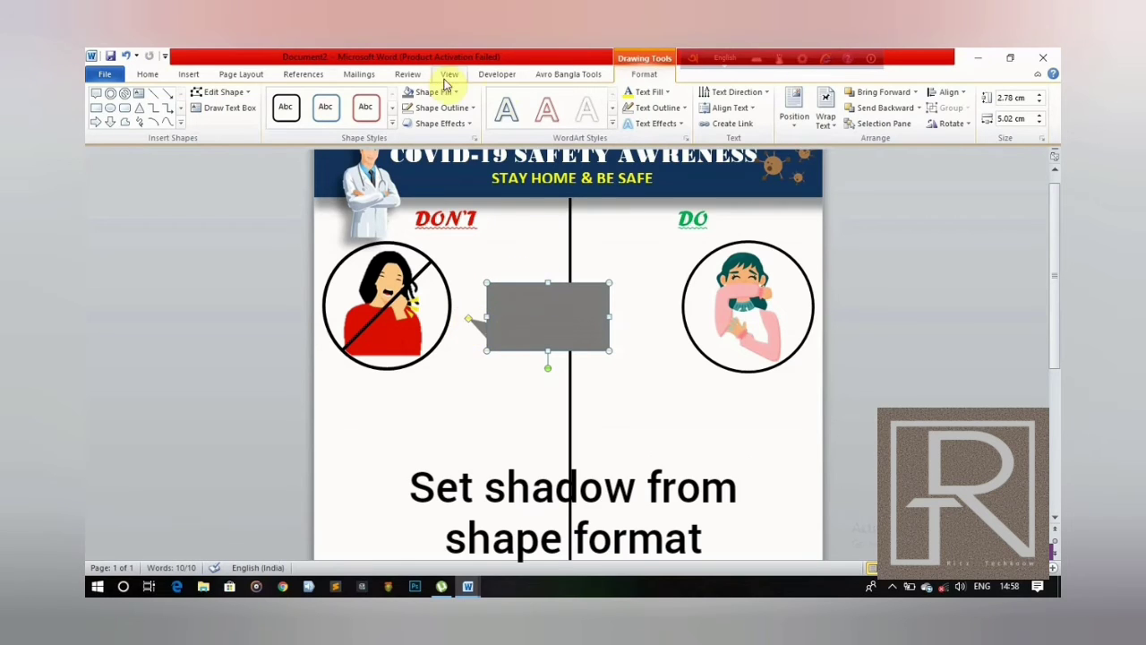
Apply the Offset Bottom shadow preset to the grey callout with a 7 pt distance.
left_click(474, 138)
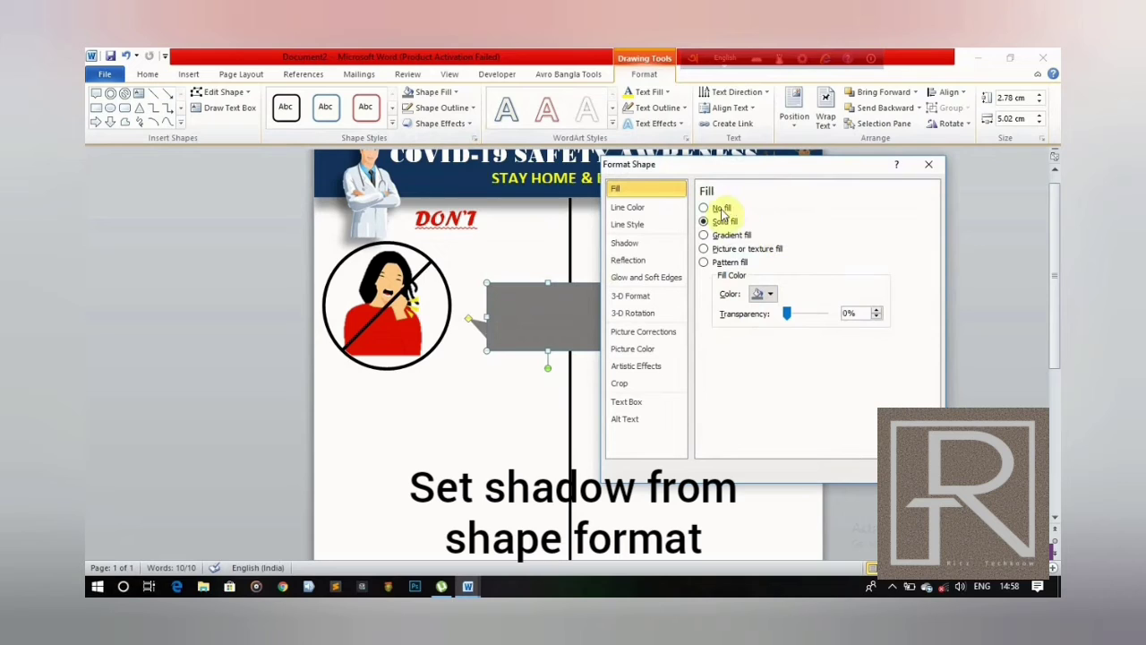
left_click(639, 245)
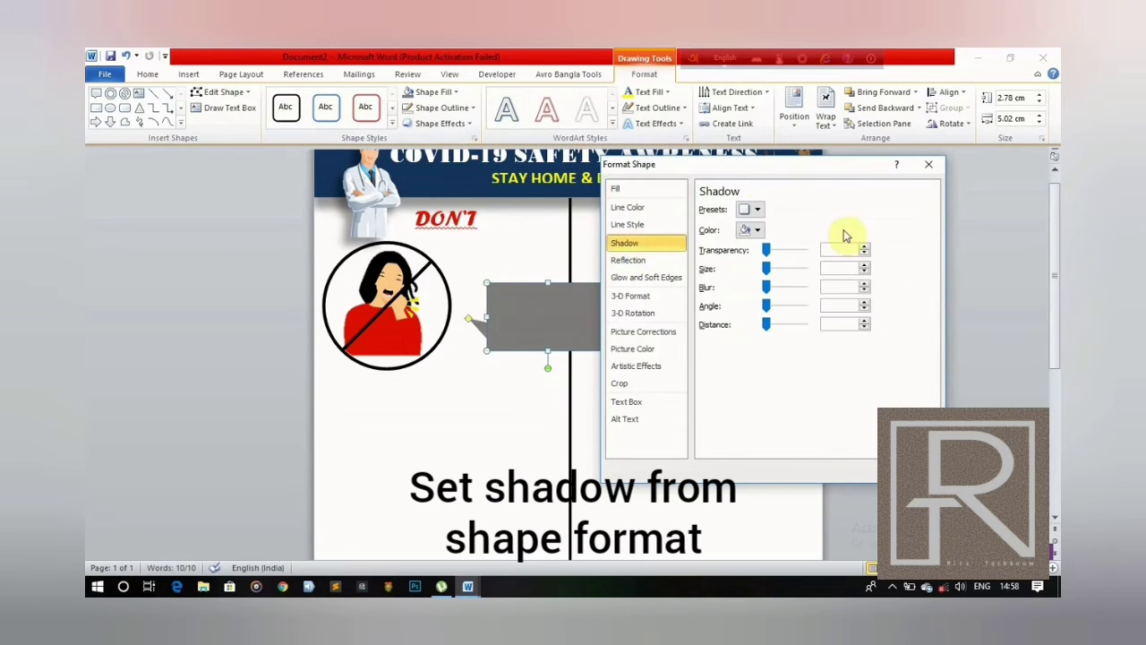
left_click(759, 209)
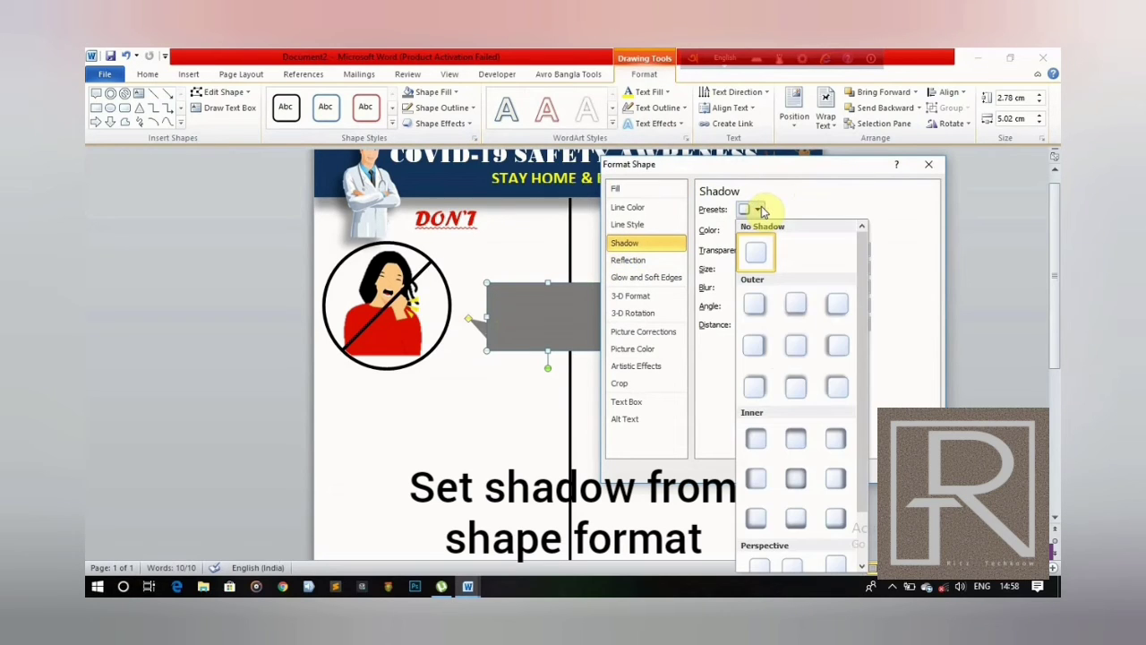
left_click(793, 303)
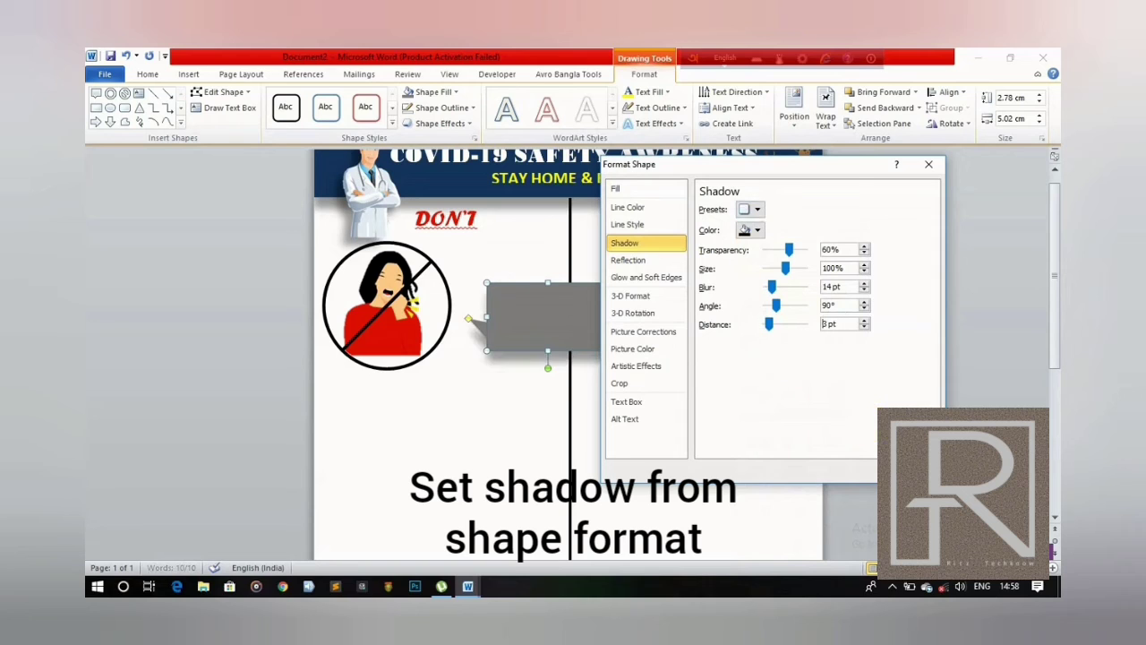
key("Delete")
key("Tab")
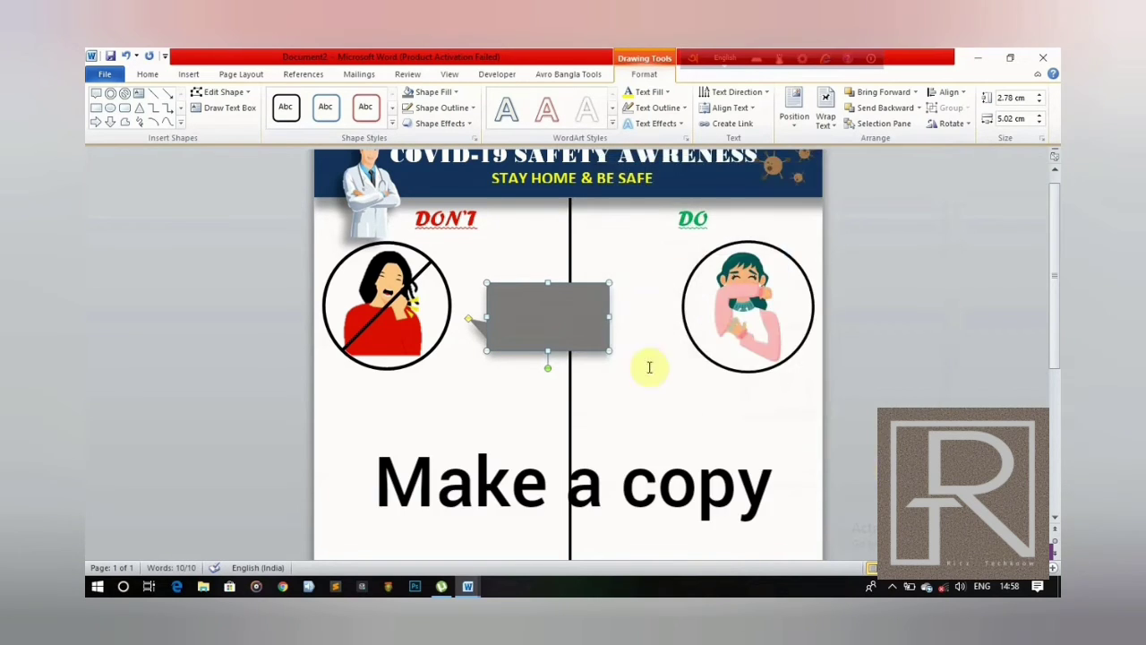
Copy the grey callout, flip it horizontally, and place it beside the DO picture.
left_click_drag(524, 284, 639, 403)
left_click(646, 76)
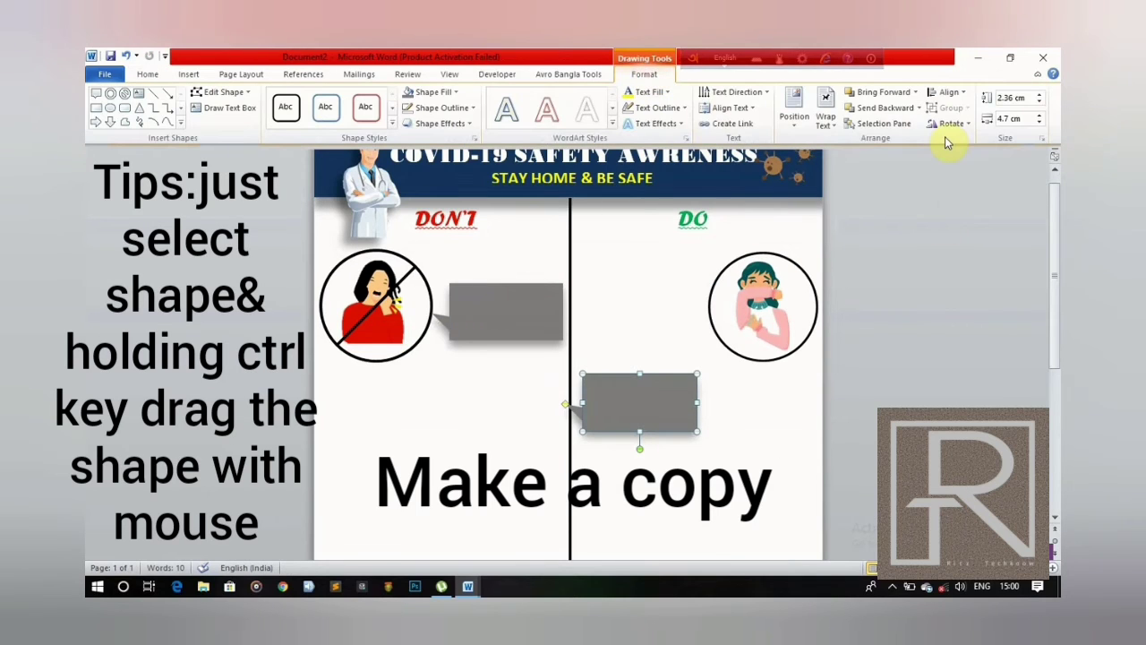
left_click(953, 124)
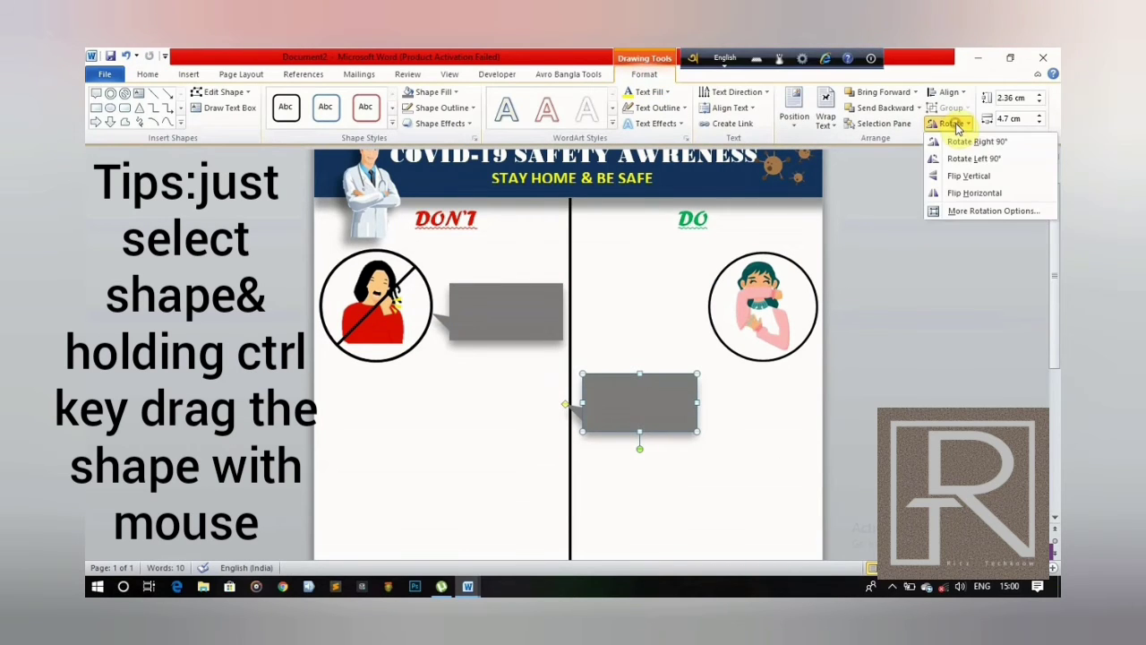
left_click(984, 191)
left_click_drag(608, 415, 603, 324)
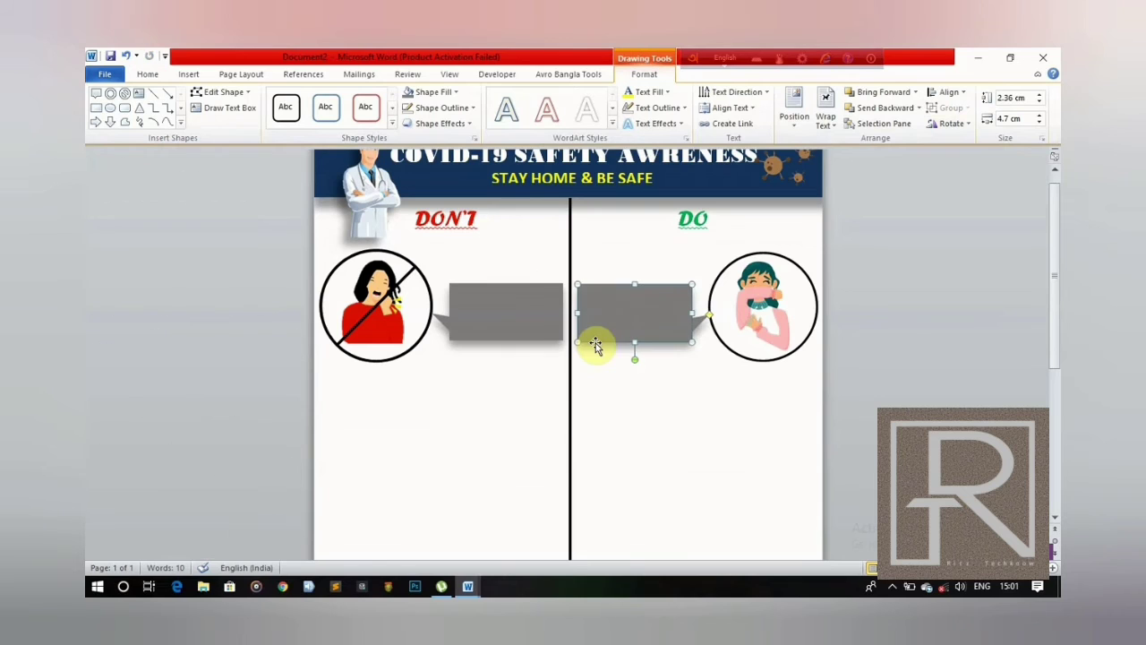
left_click(628, 377)
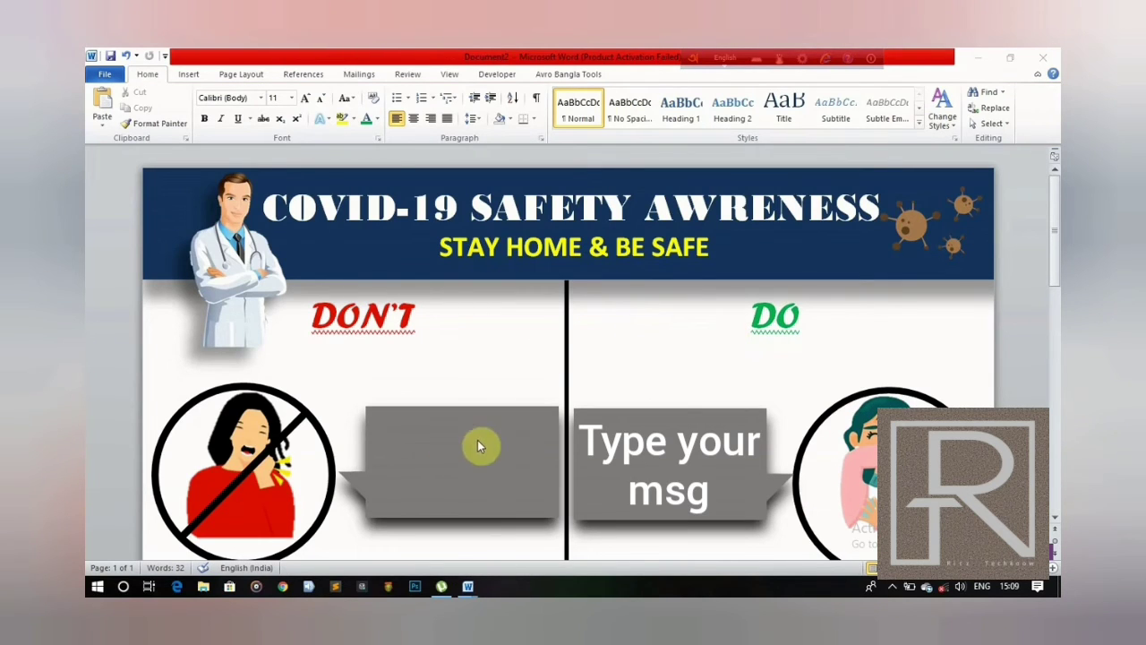
Make the DON'T COUGHING THIS WAY callout text bold at 18 pt, then select the empty DO callout's text.
left_click(453, 460)
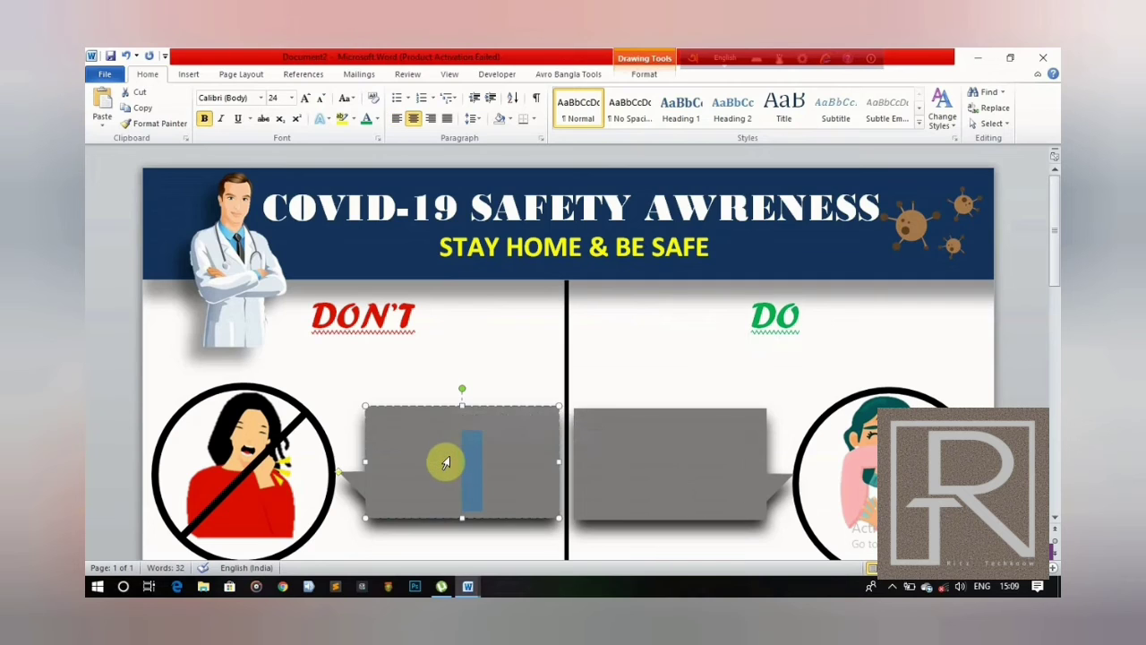
left_click(442, 460)
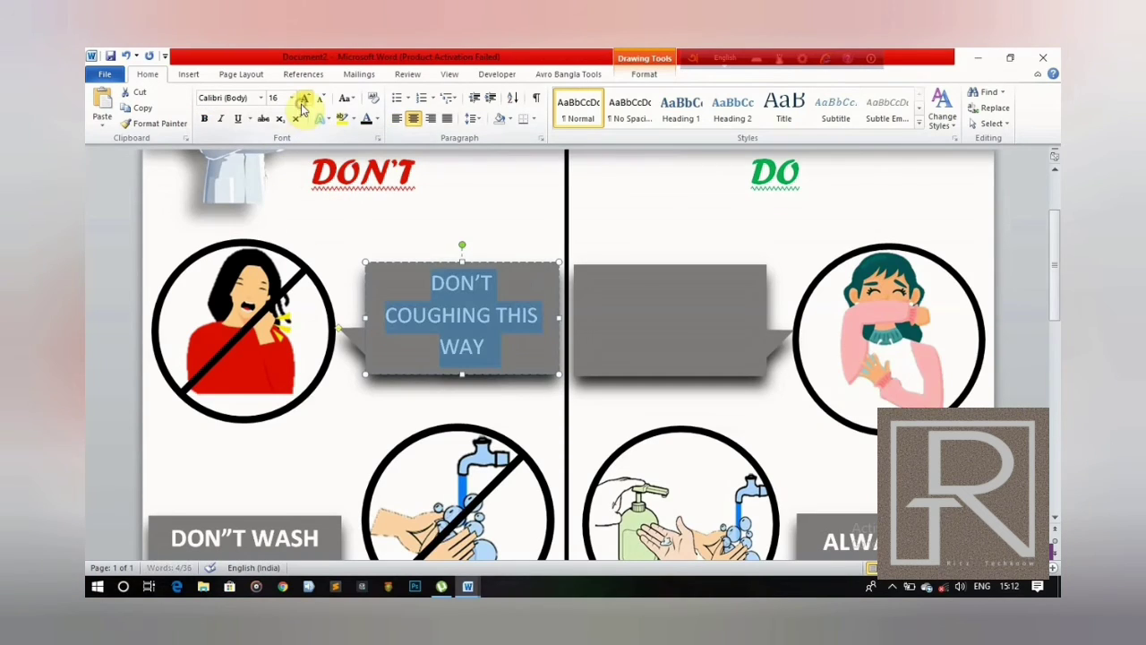
left_click(303, 100)
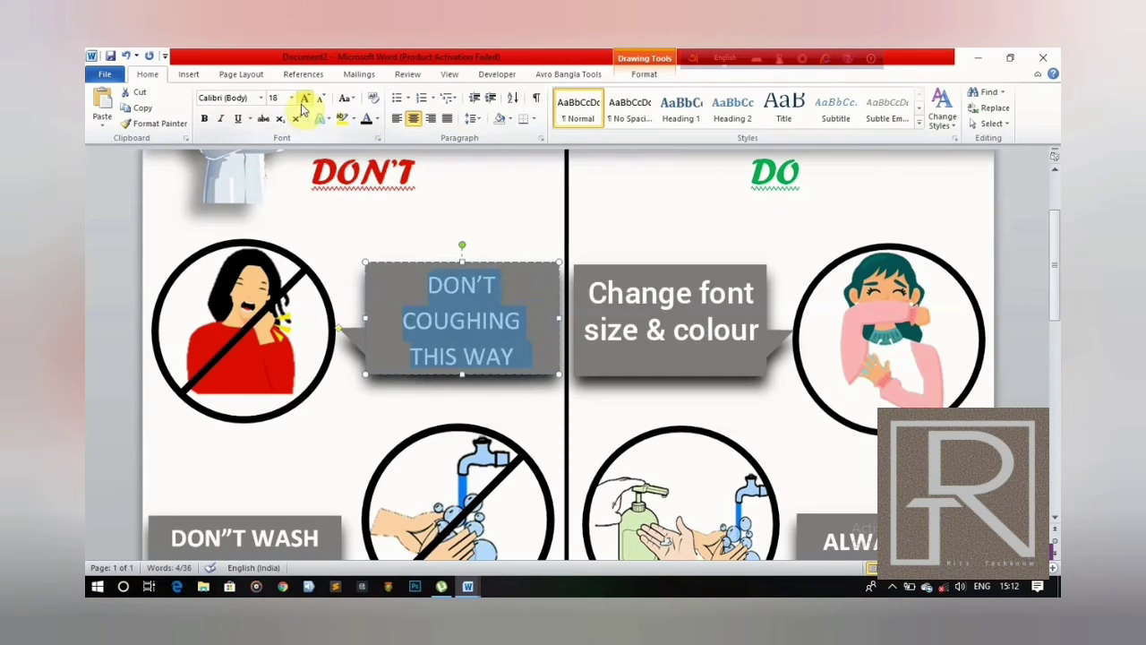
left_click(204, 120)
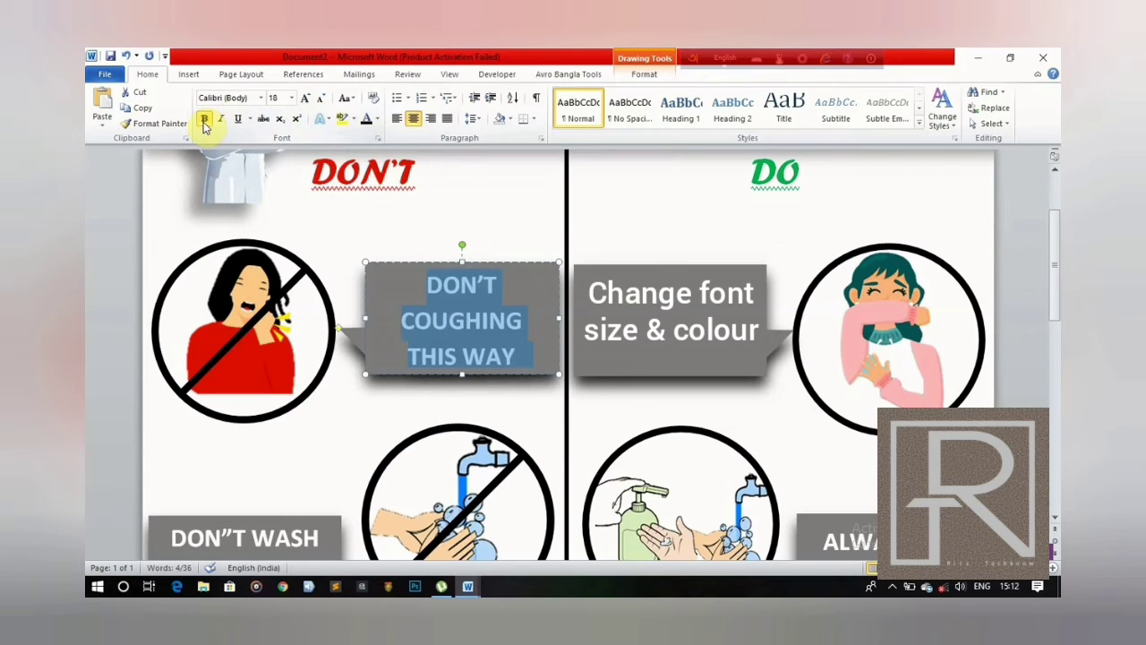
triple_click(612, 339)
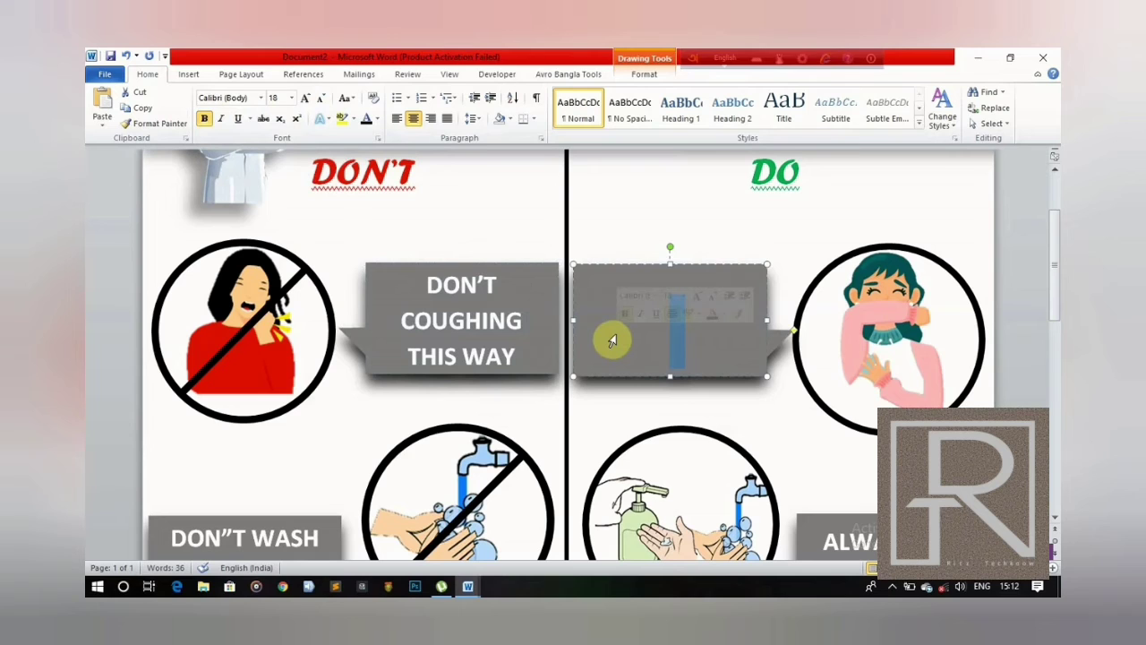
Type 'USE PROPER WAY WHILE COUGHING' in the DO callout, scroll to the navy footer, and start a text box there.
type("USE PROPER WAY WHILE COUGHING")
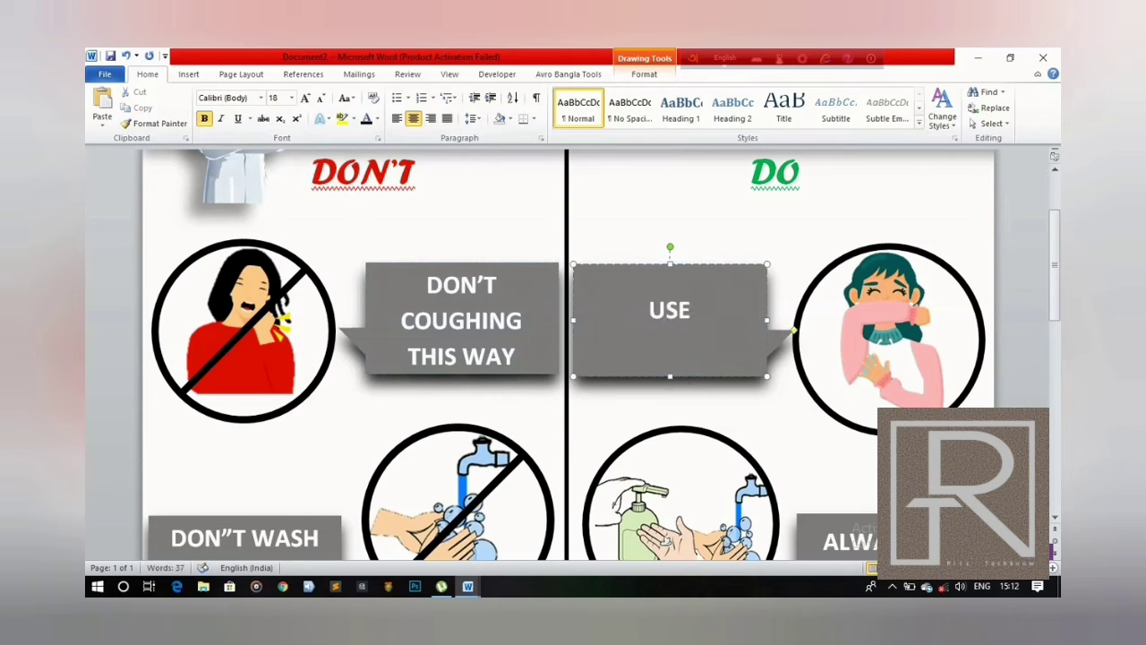
scroll(568, 358, "down", 1)
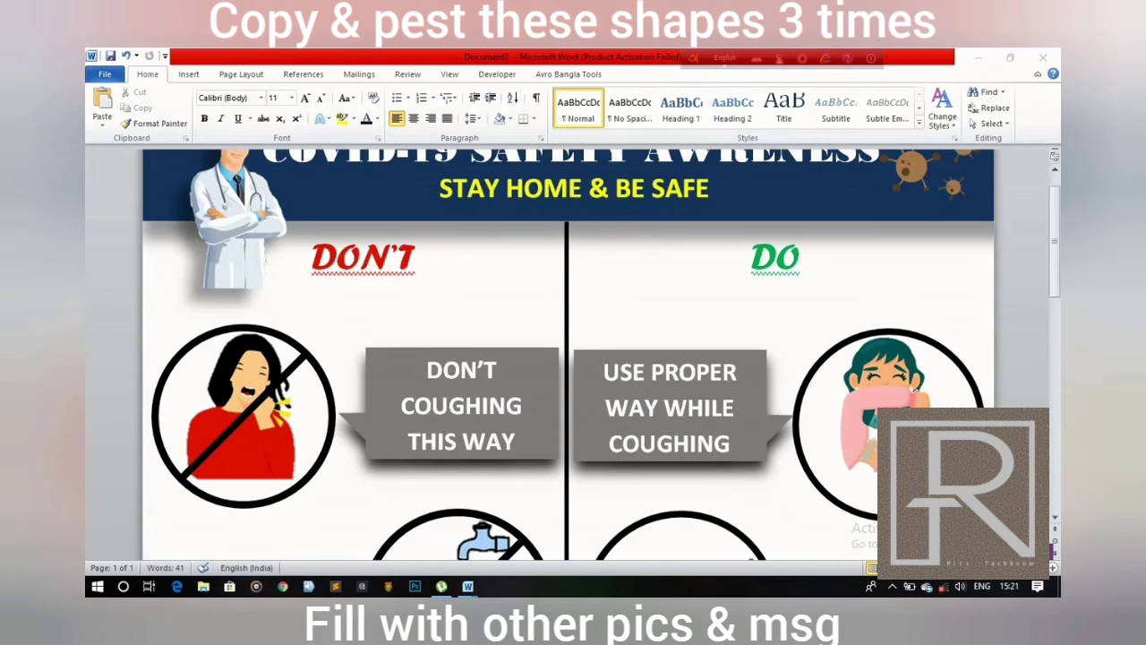
scroll(569, 358, "down", 1)
scroll(568, 358, "down", 1)
scroll(569, 358, "down", 2)
scroll(568, 358, "down", 1)
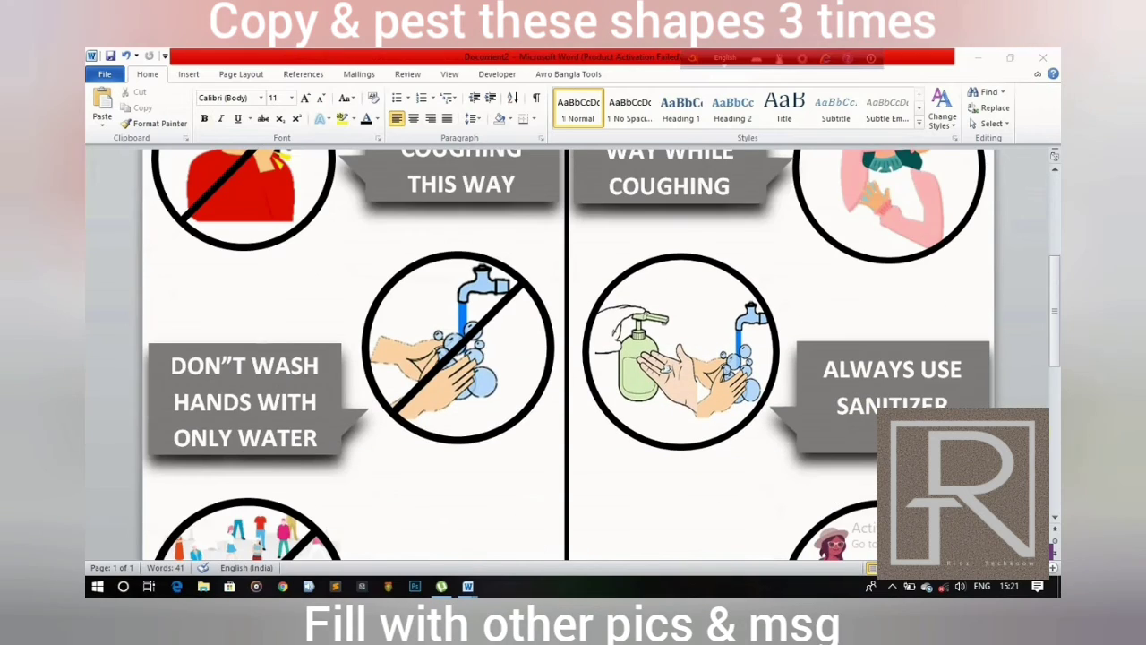
scroll(569, 358, "down", 2)
scroll(568, 358, "down", 1)
scroll(568, 358, "down", 1)
scroll(569, 358, "down", 2)
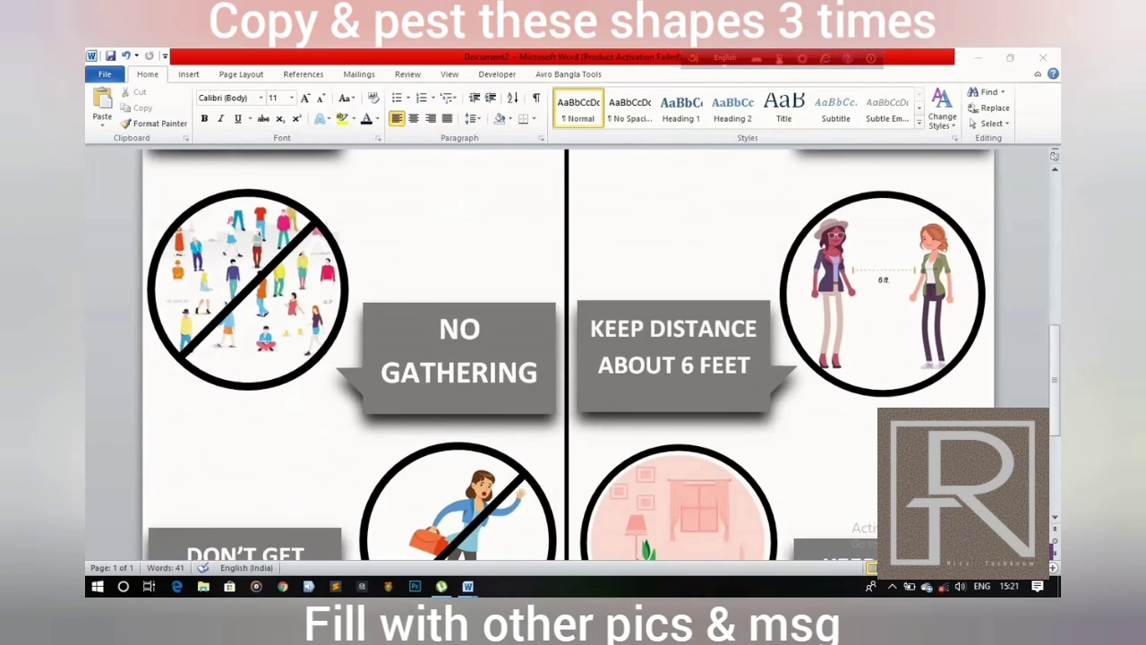
scroll(568, 358, "down", 1)
scroll(568, 358, "down", 1)
scroll(569, 358, "down", 2)
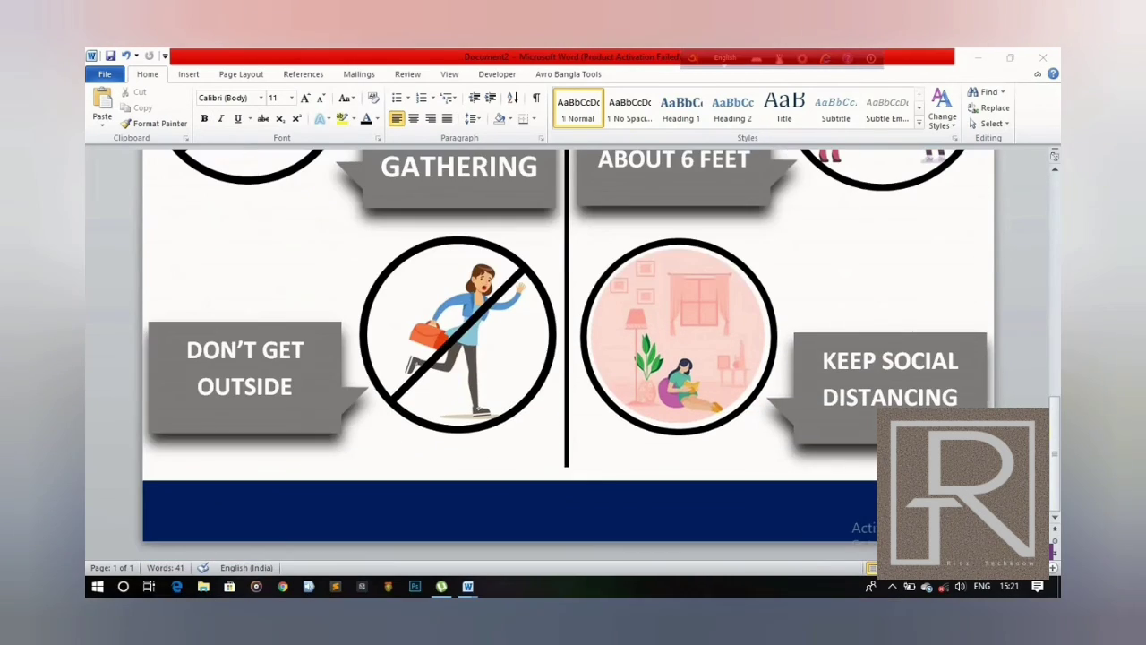
left_click(643, 73)
left_click(220, 109)
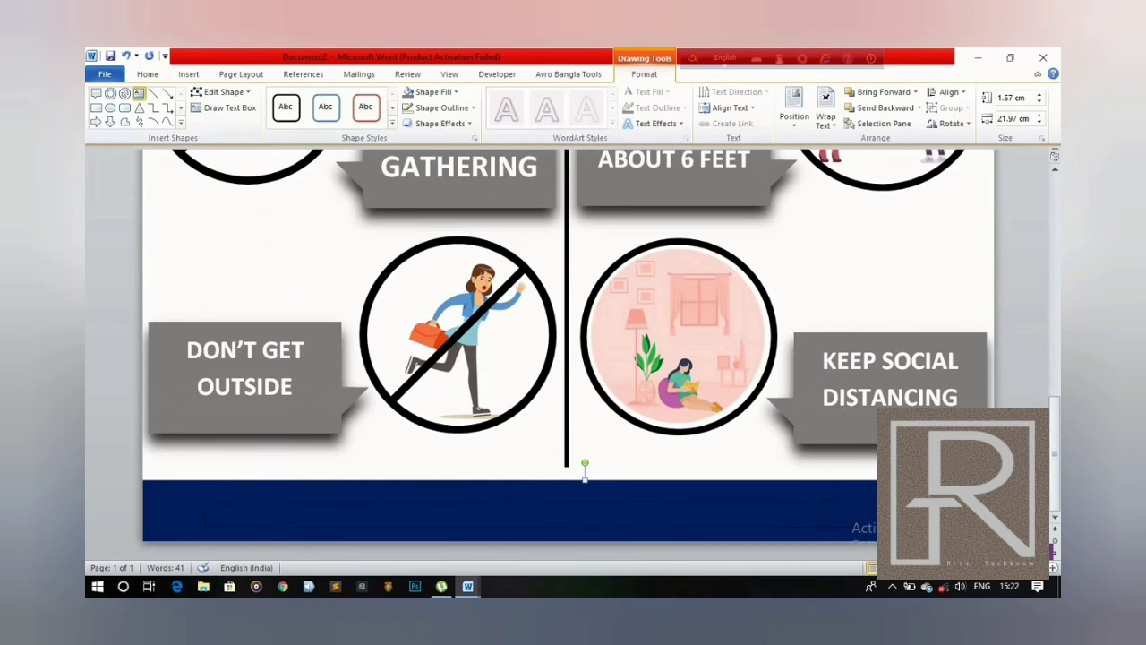
Draw a wide text box across the navy footer with no fill and no outline.
left_click_drag(202, 501, 929, 527)
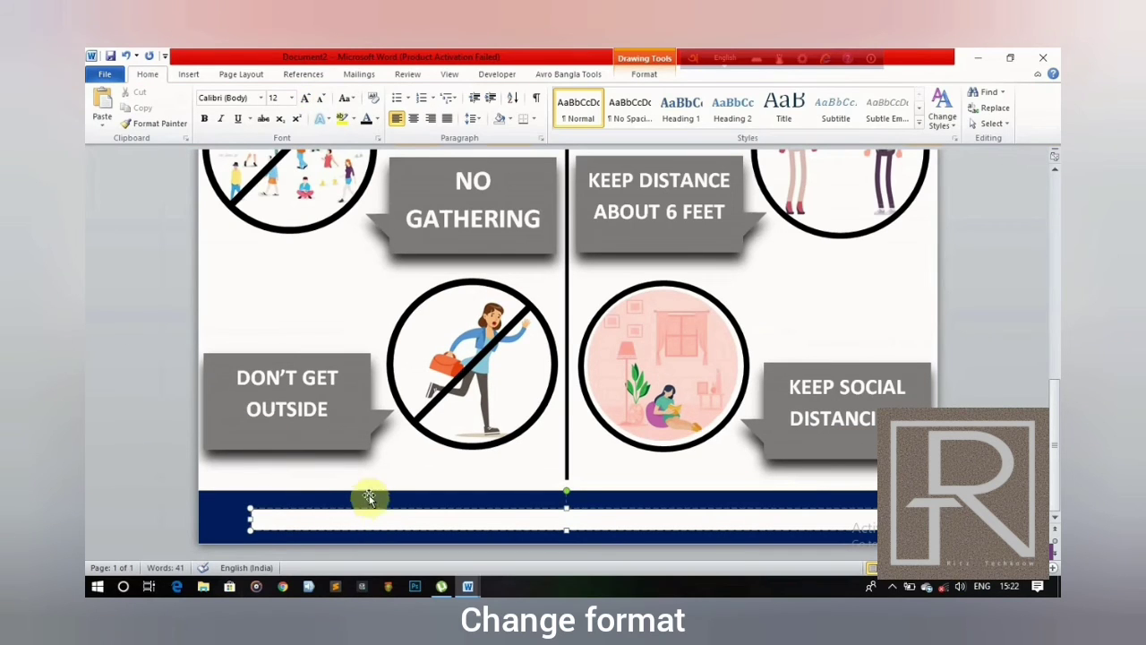
left_click(643, 76)
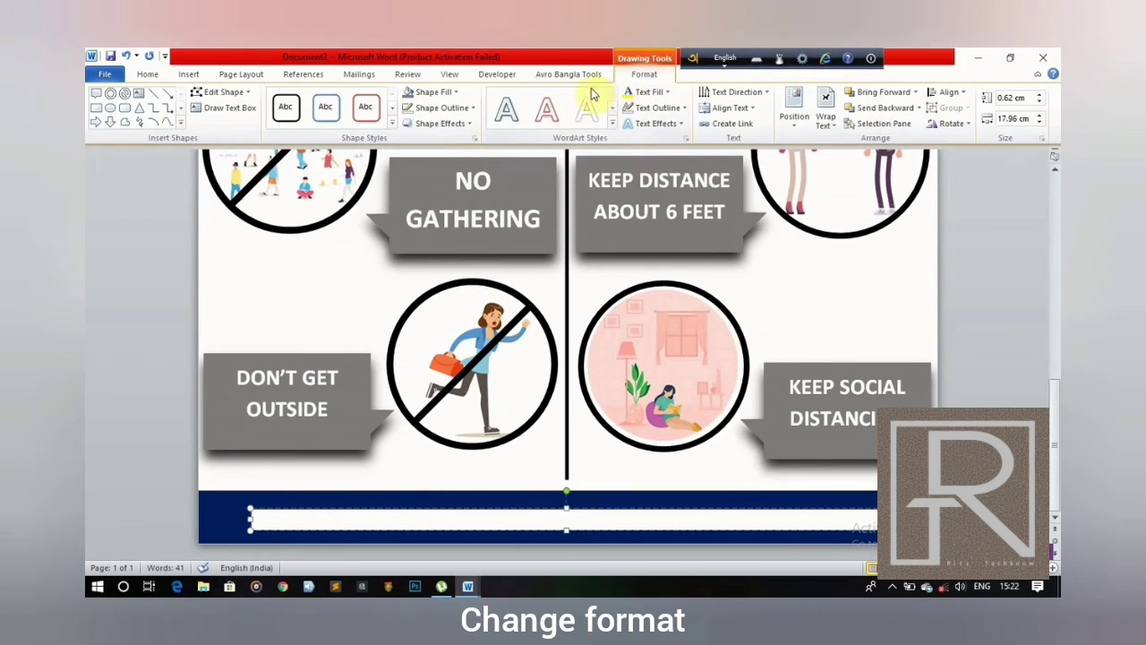
left_click(433, 92)
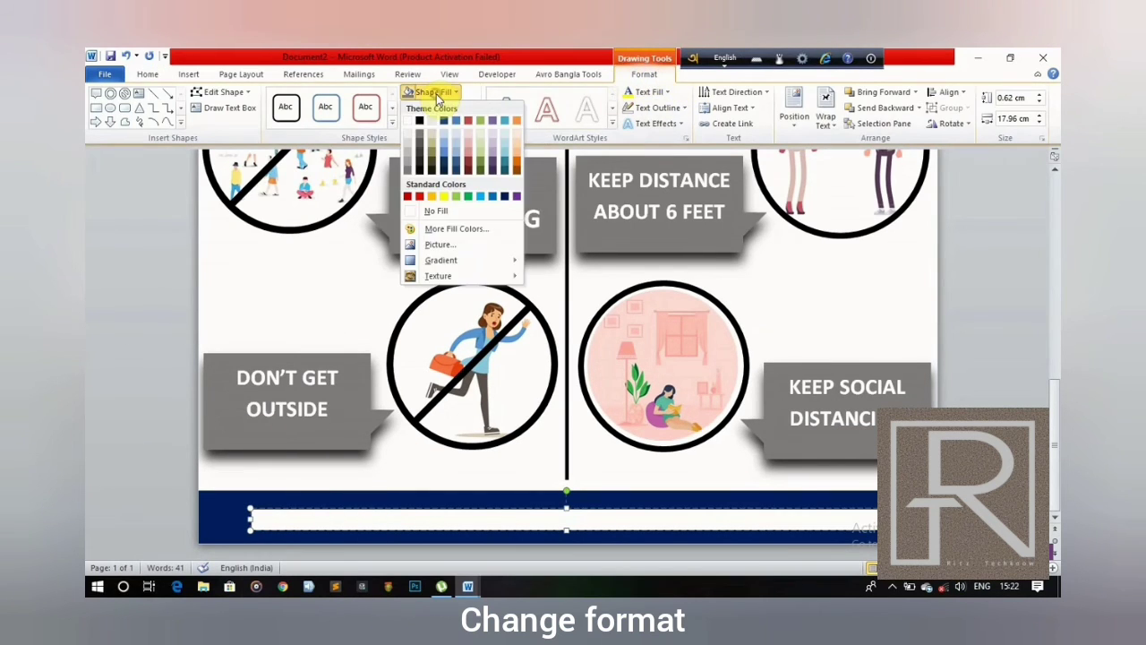
left_click(423, 211)
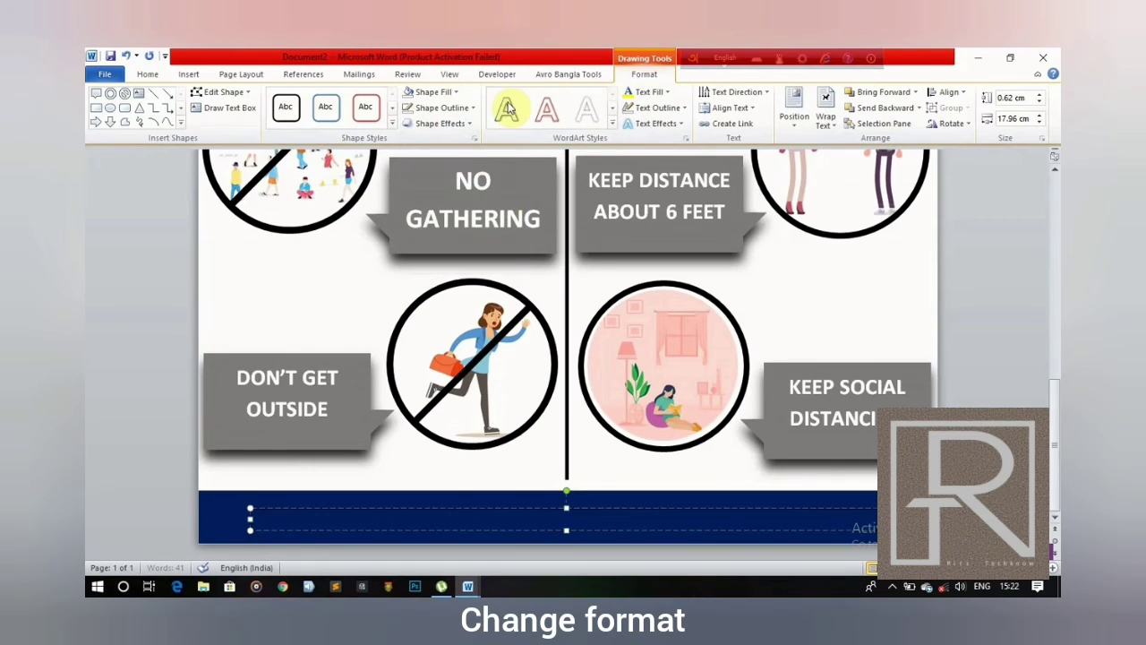
left_click(448, 108)
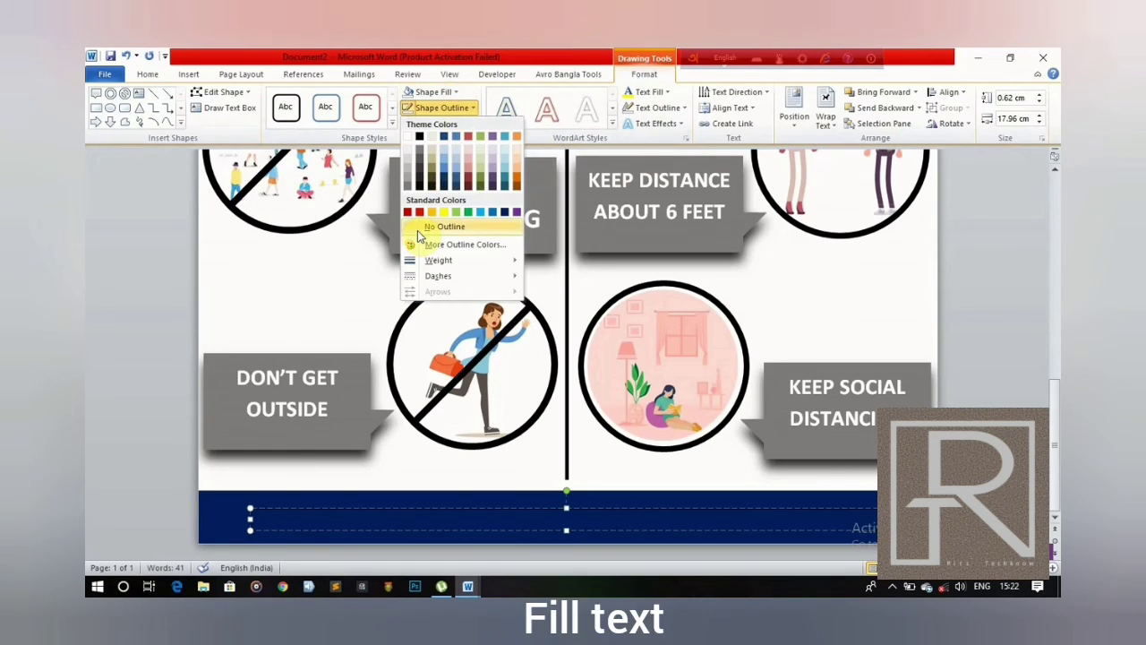
left_click(414, 228)
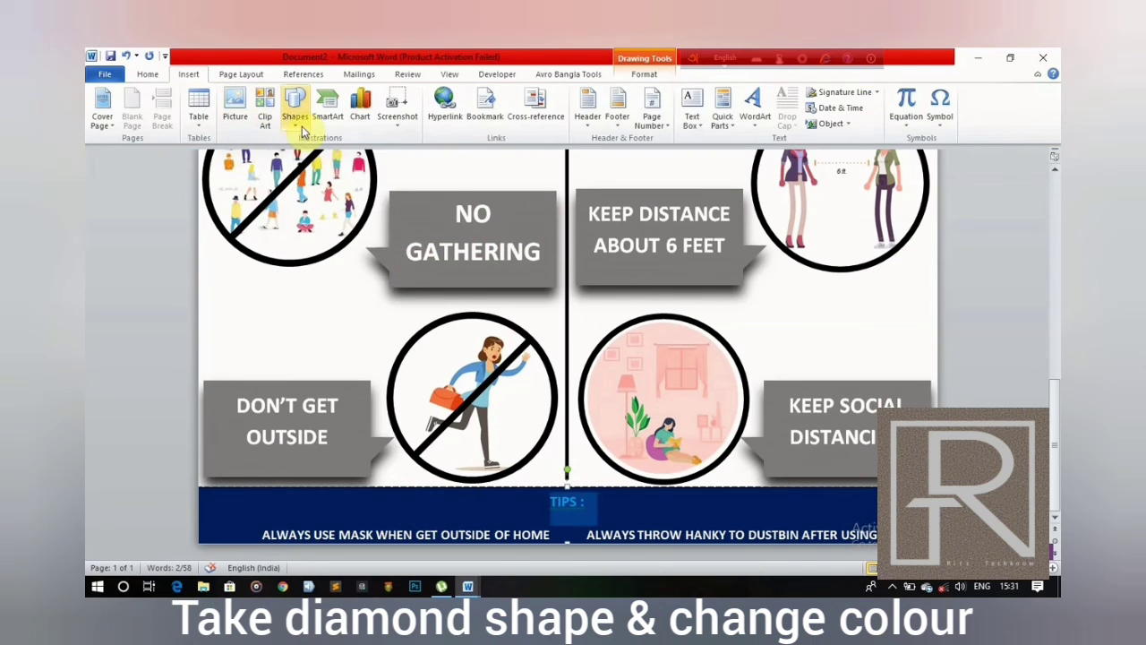
left_click(294, 105)
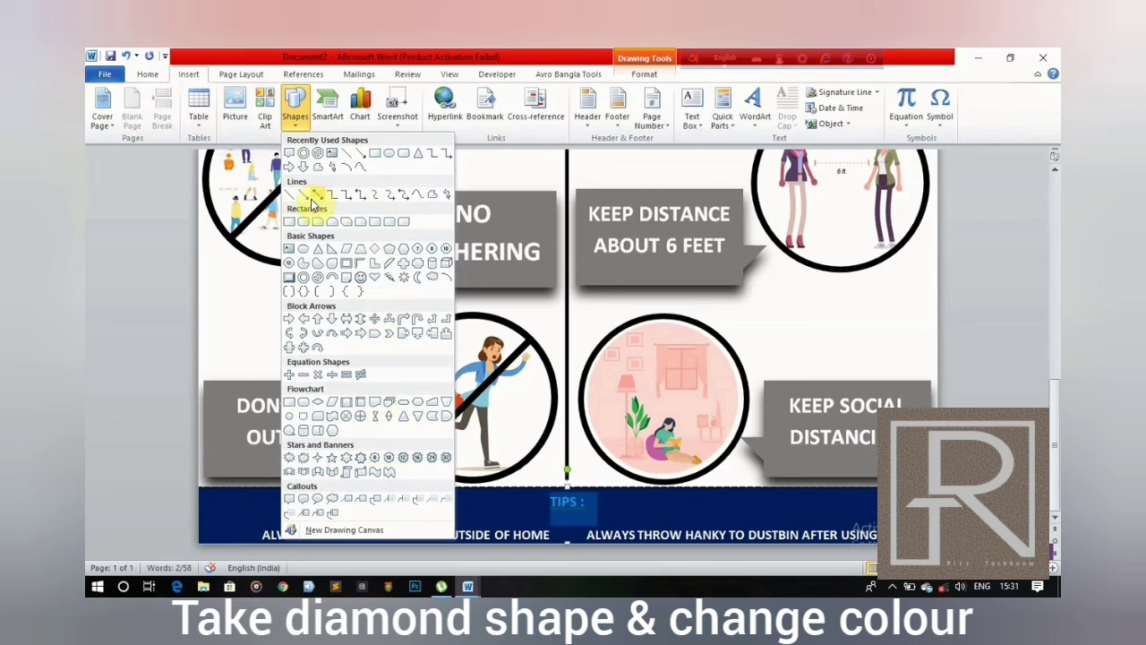
Draw a small yellow, outline-free diamond between the two footer tips.
left_click(374, 248)
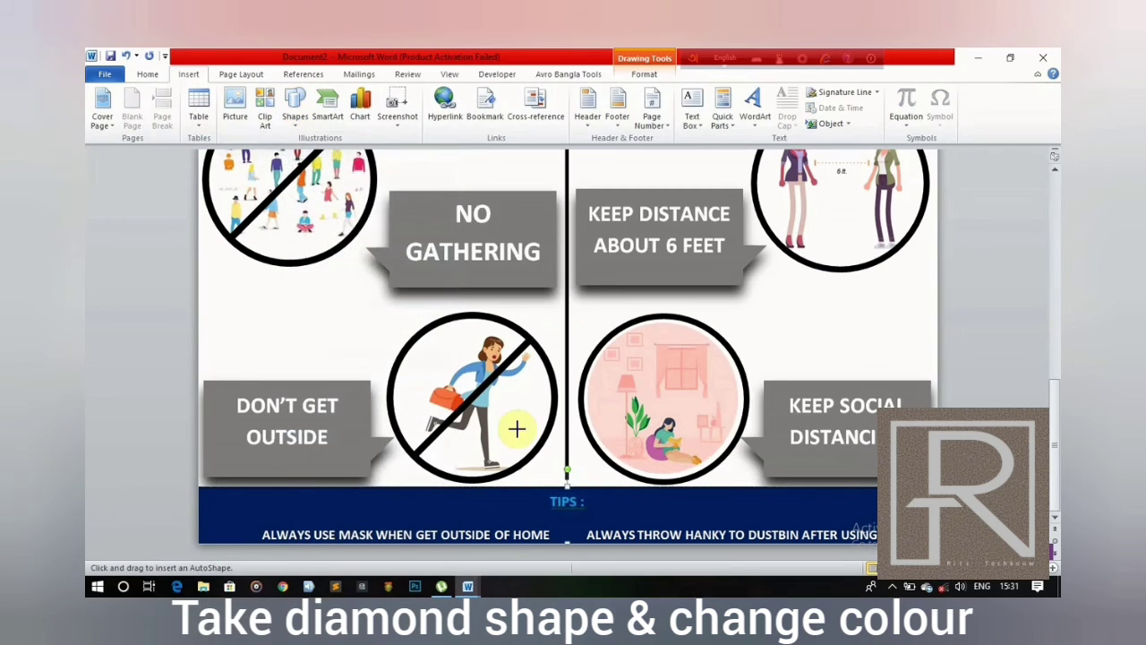
left_click_drag(562, 506, 570, 532)
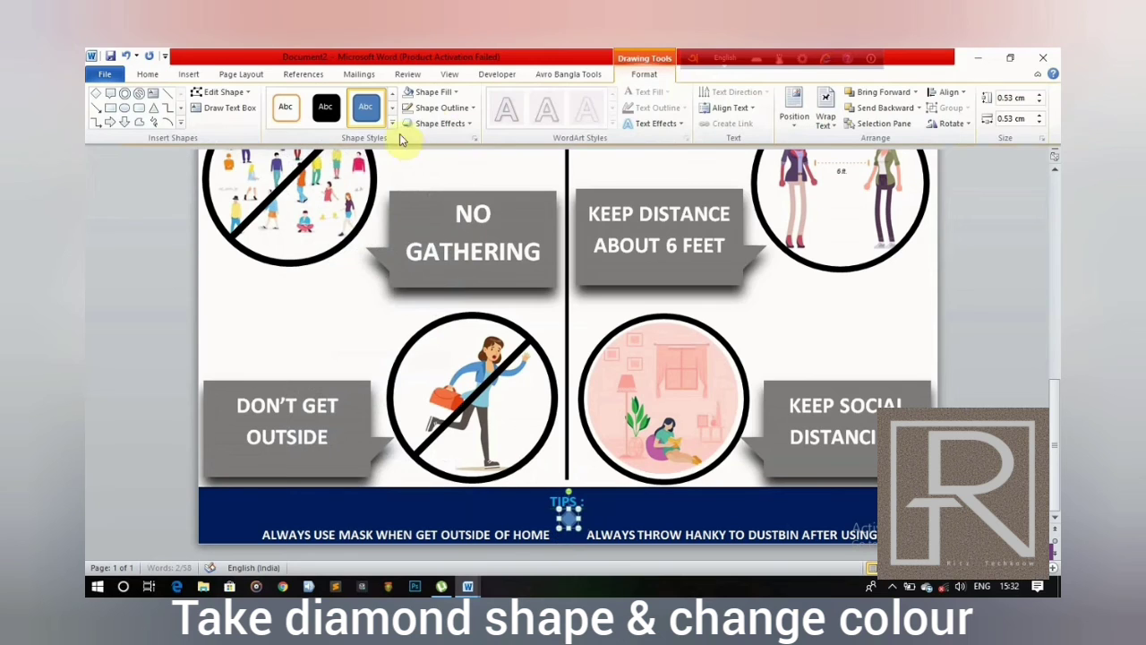
left_click(432, 92)
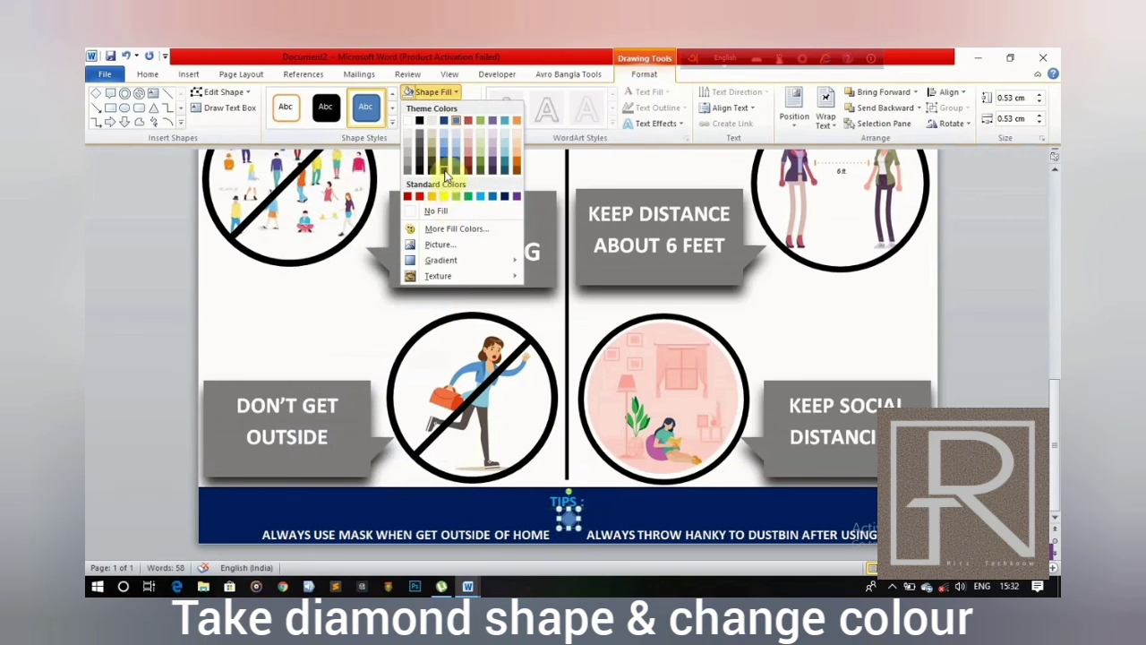
left_click(445, 197)
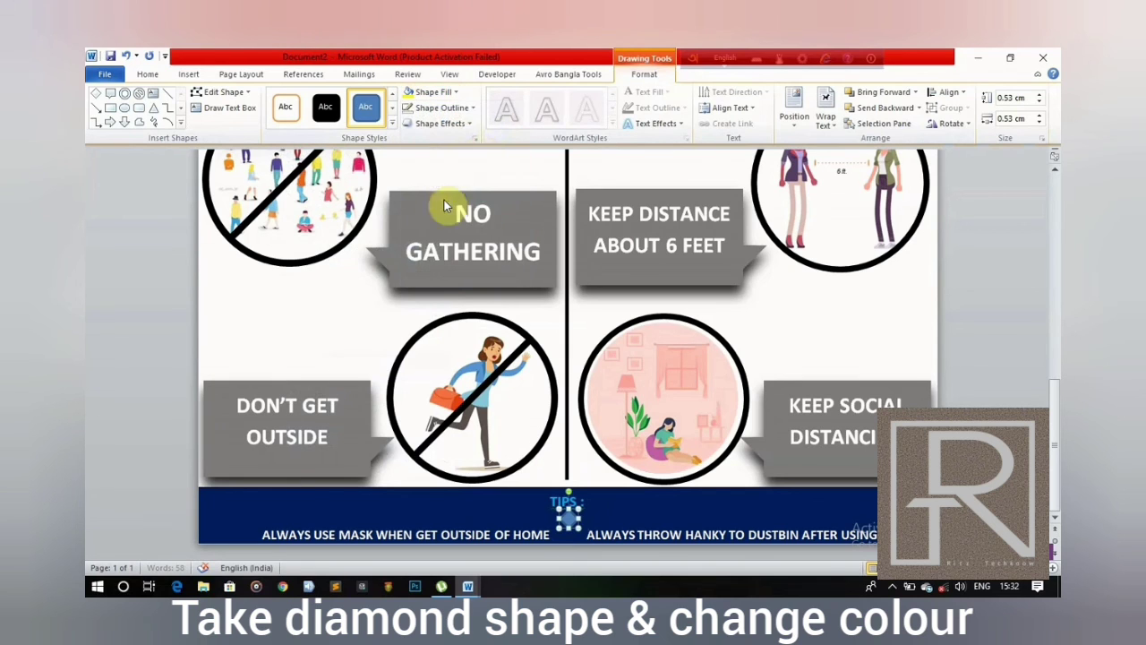
left_click(441, 108)
left_click(421, 225)
left_click(626, 510)
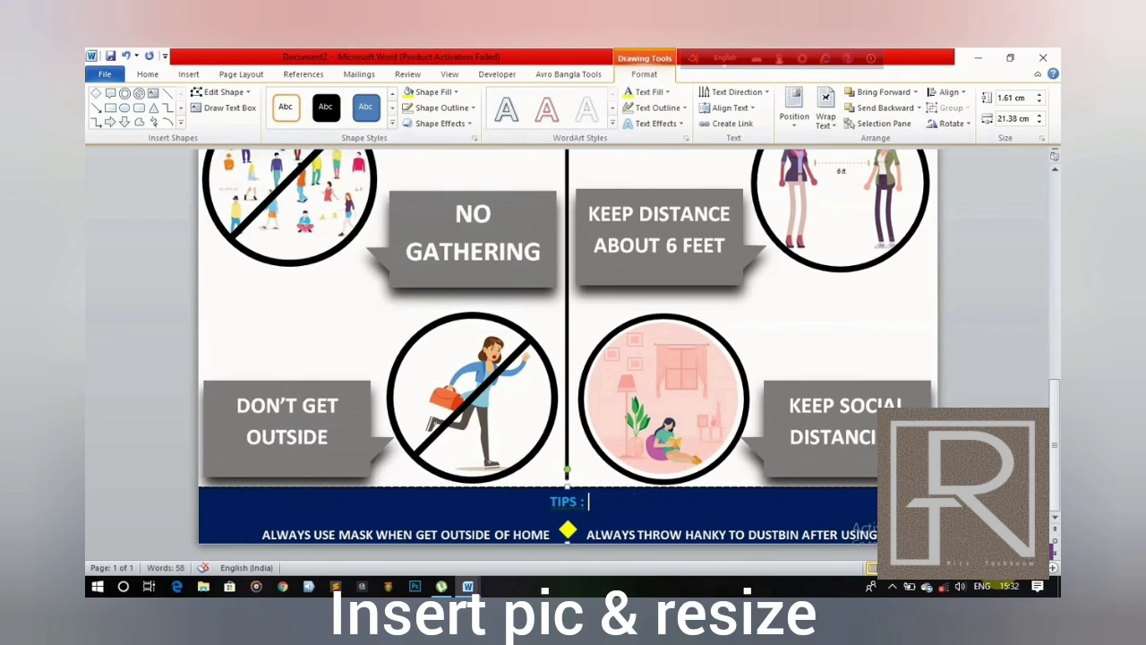
left_click(311, 320)
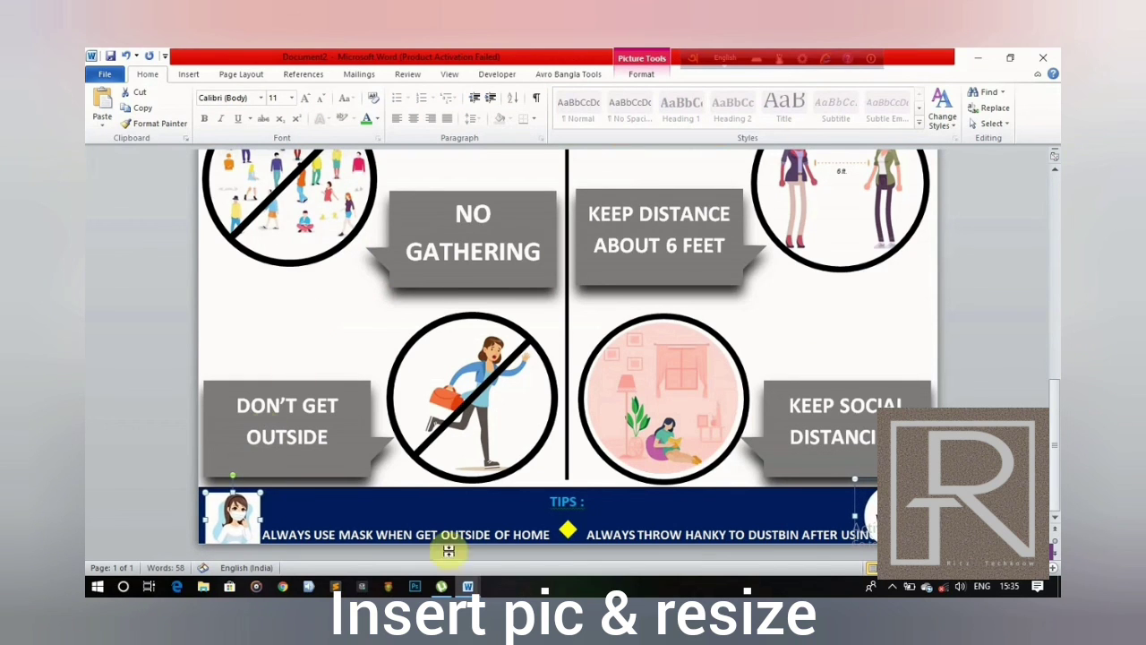
Delete the extra space before the second footer tip.
left_click(589, 532)
key("BackSpace")
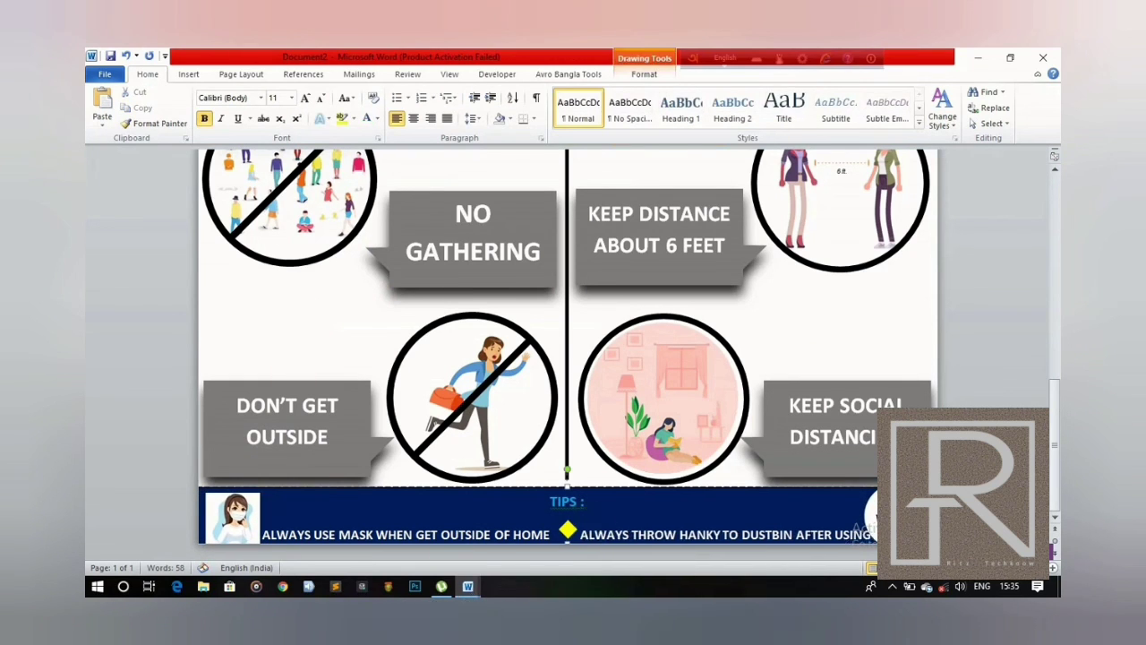
left_click(653, 516)
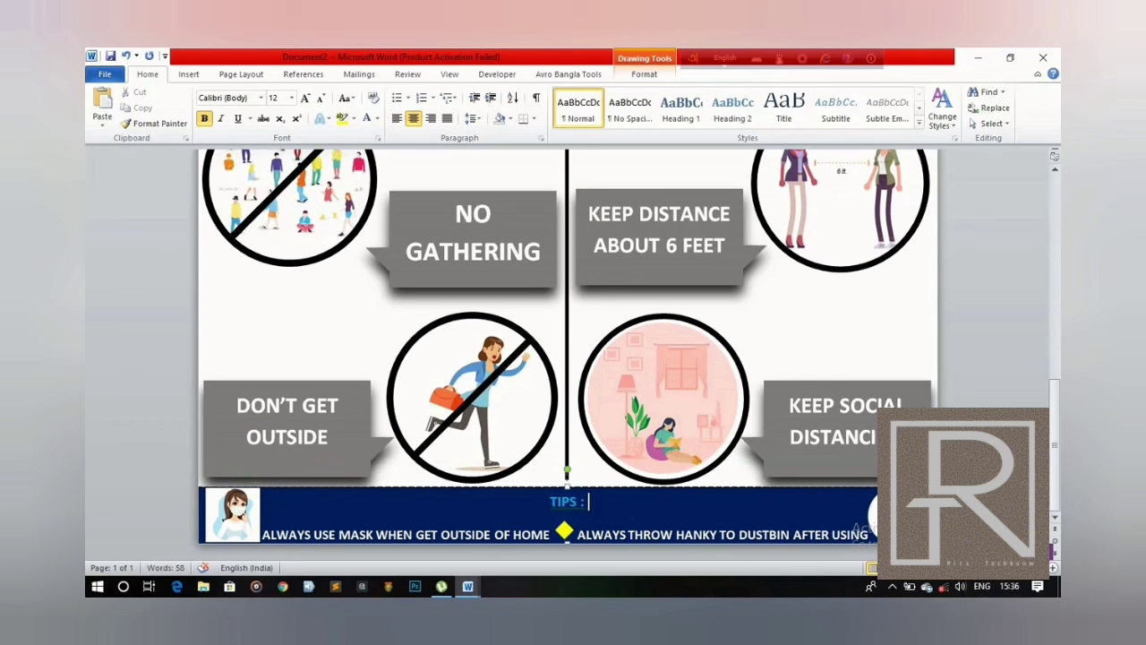
Zoom out to see more of the poster.
left_click(1054, 567)
left_click(973, 567)
left_click(974, 567)
left_click(973, 567)
left_click(973, 566)
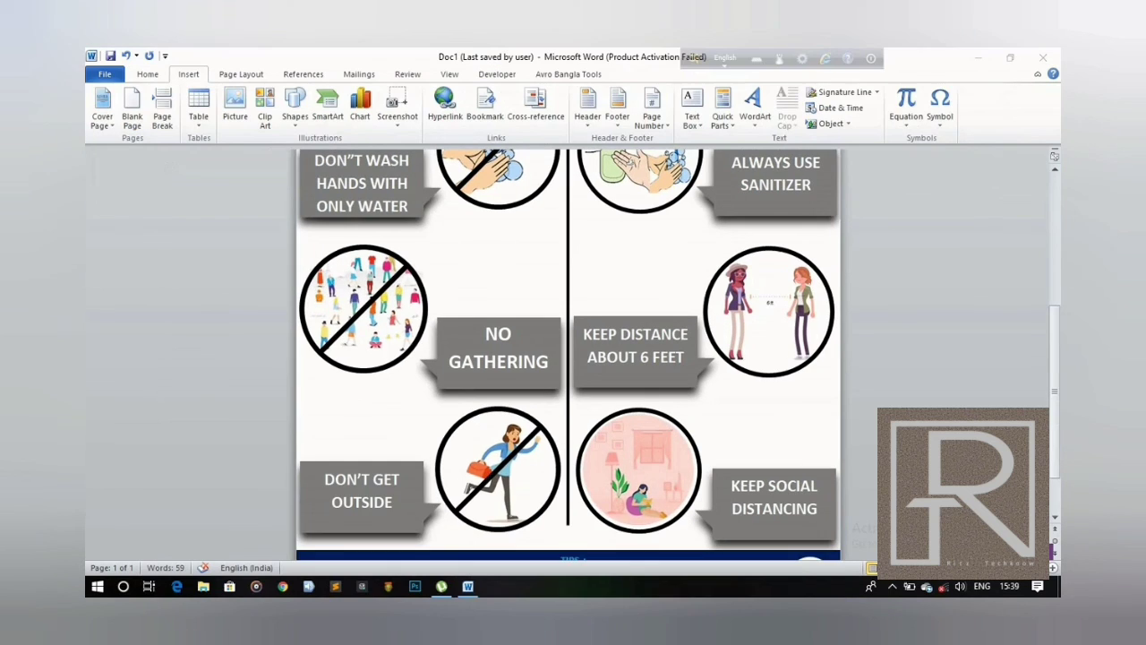